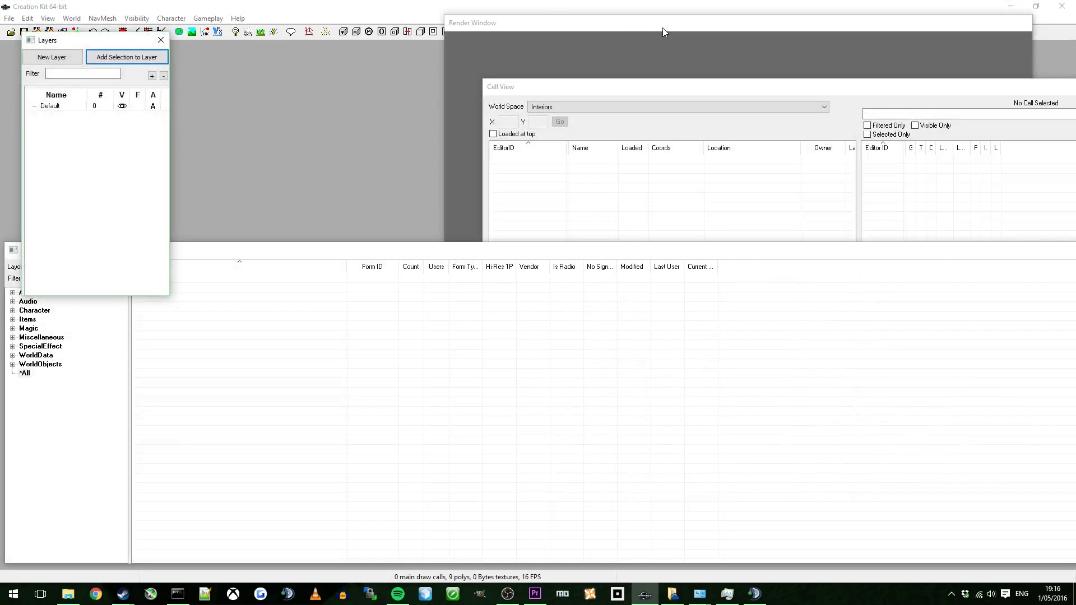
# Step: Focus the empty Object Window so it sits over the Layers panel
pyautogui.click(360, 253)
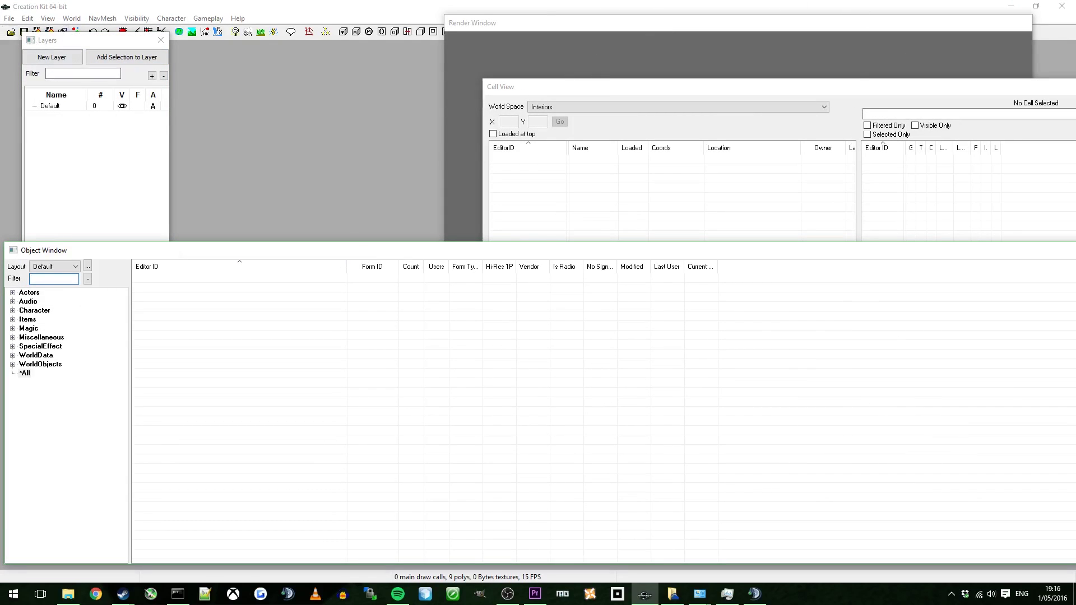
# Step: Load Fallout4.esm as the active file from the Data dialog
pyautogui.click(9, 18)
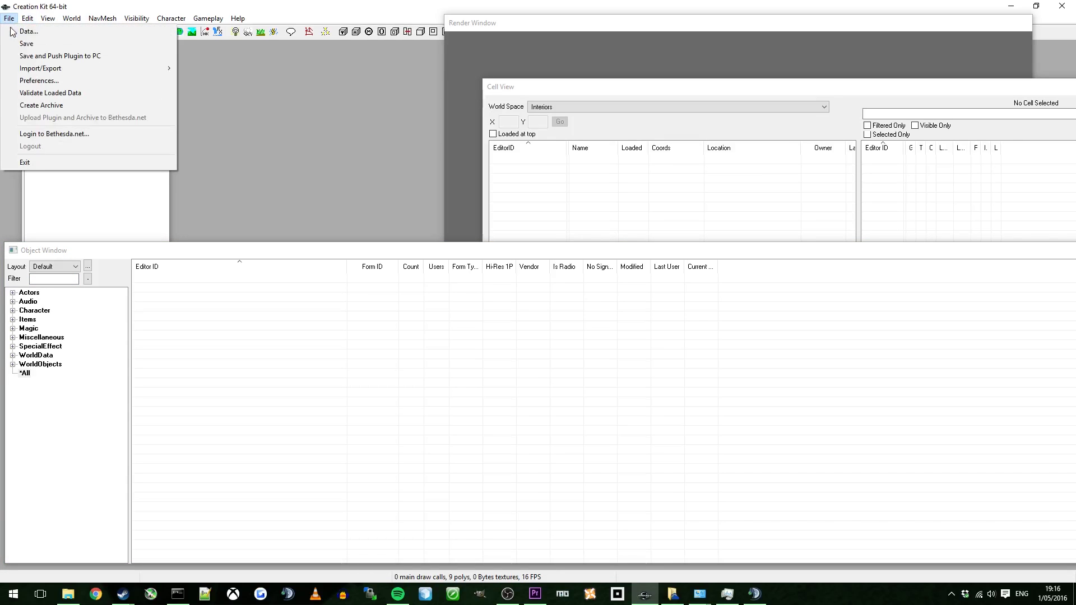
pyautogui.click(27, 32)
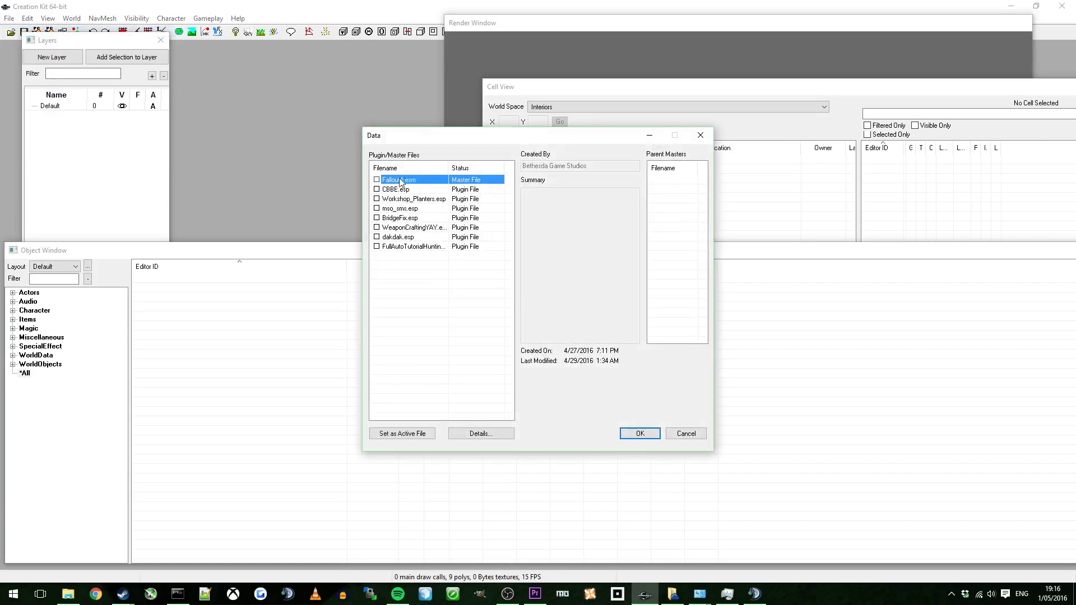
pyautogui.click(376, 182)
pyautogui.click(394, 435)
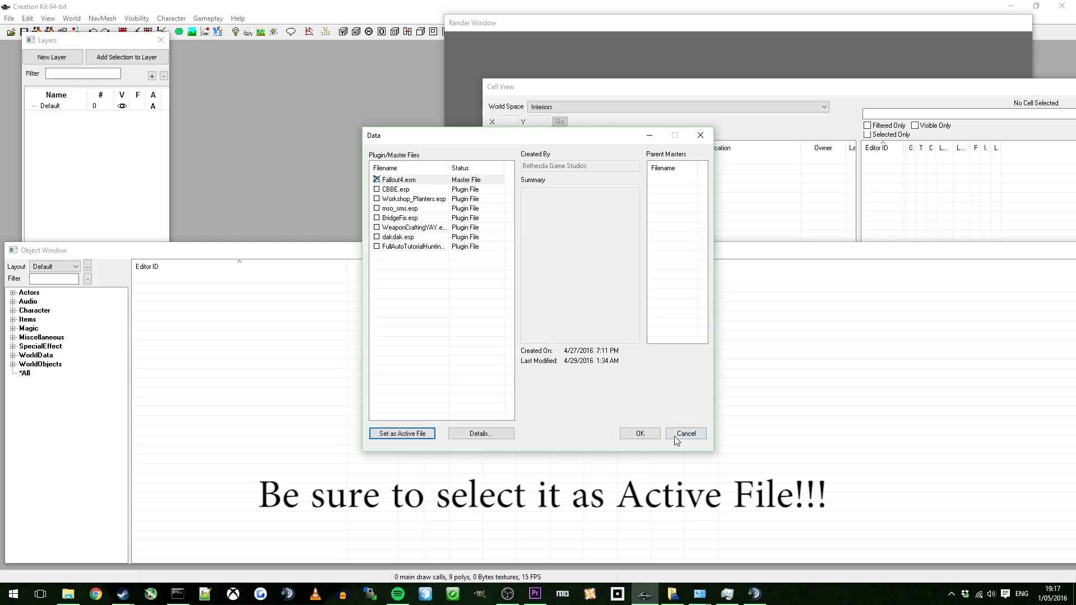
pyautogui.click(640, 433)
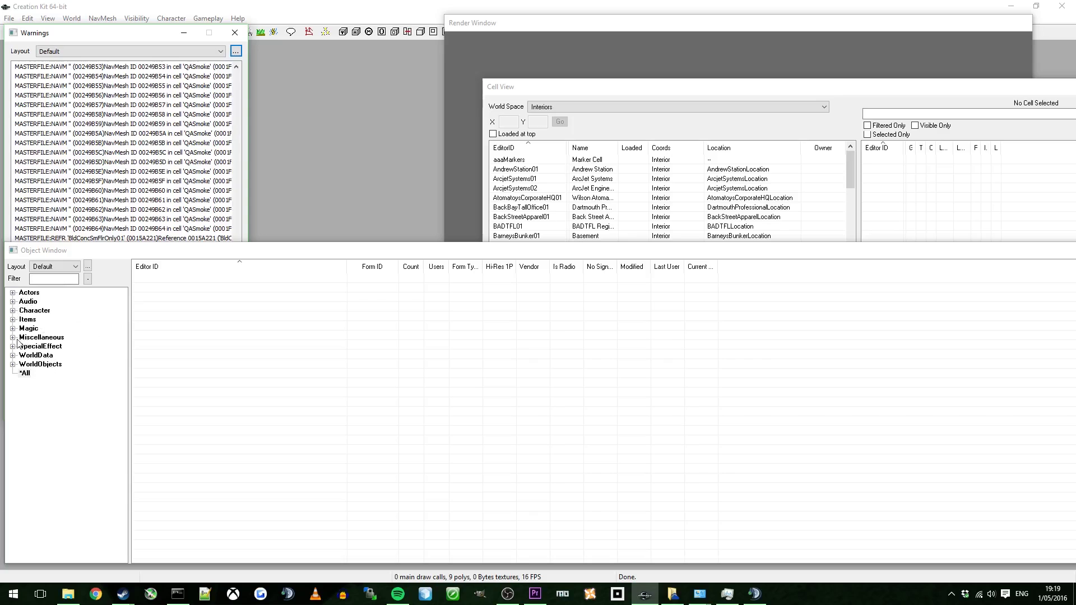
# Step: Expand Items > Weapon > Default > Weapons and list the HuntingRifle group
pyautogui.click(12, 320)
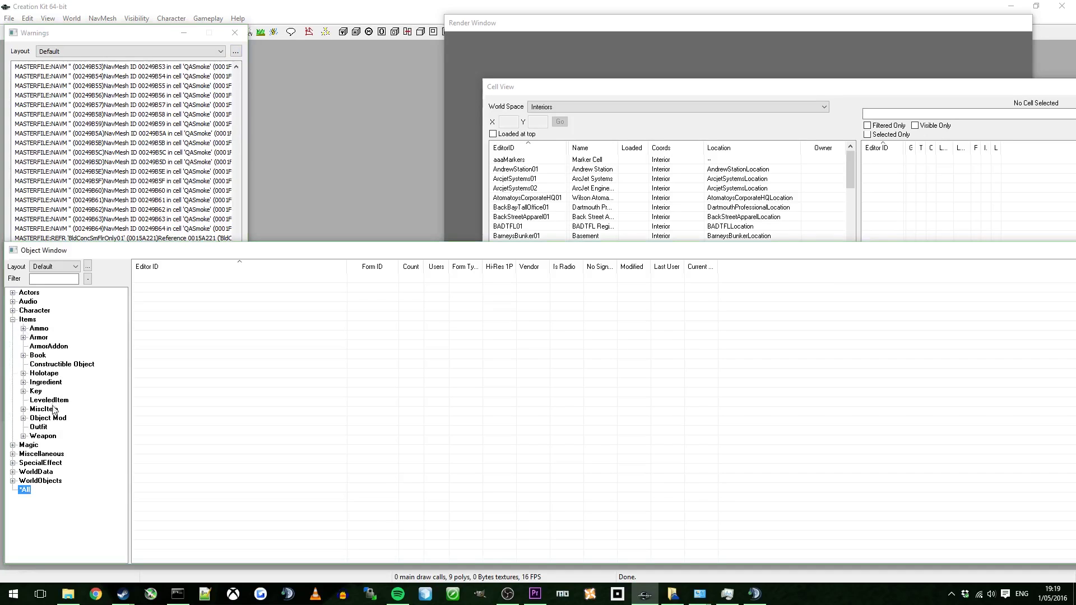
pyautogui.click(23, 436)
pyautogui.click(34, 445)
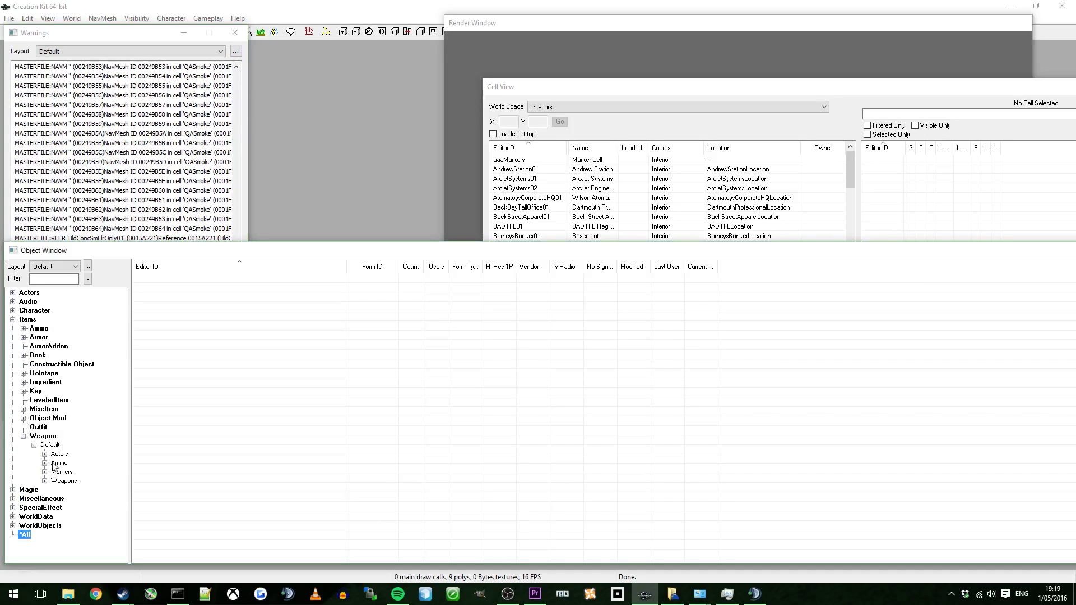
pyautogui.click(45, 485)
pyautogui.scroll(-1, 74, 442)
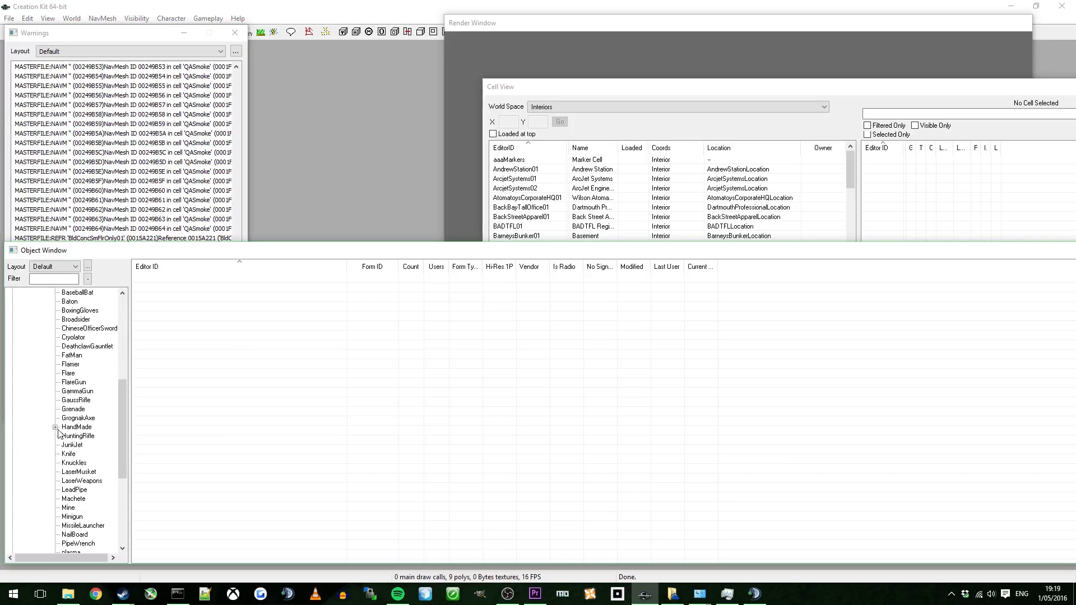
pyautogui.click(77, 438)
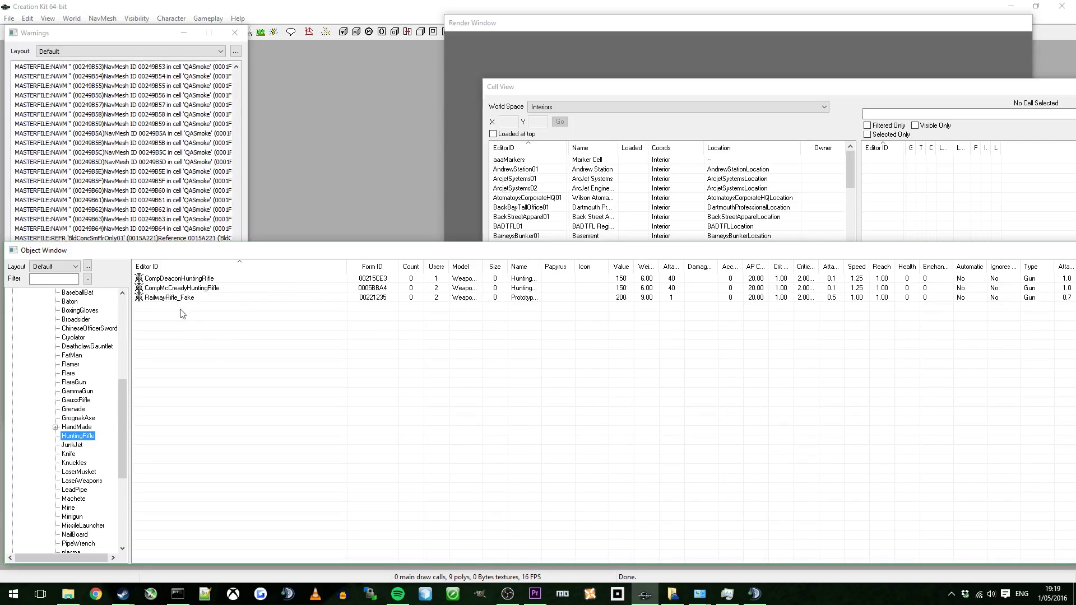
# Step: Open HandMade > Recievers and select the HuntingRifle record
pyautogui.click(56, 427)
pyautogui.click(85, 436)
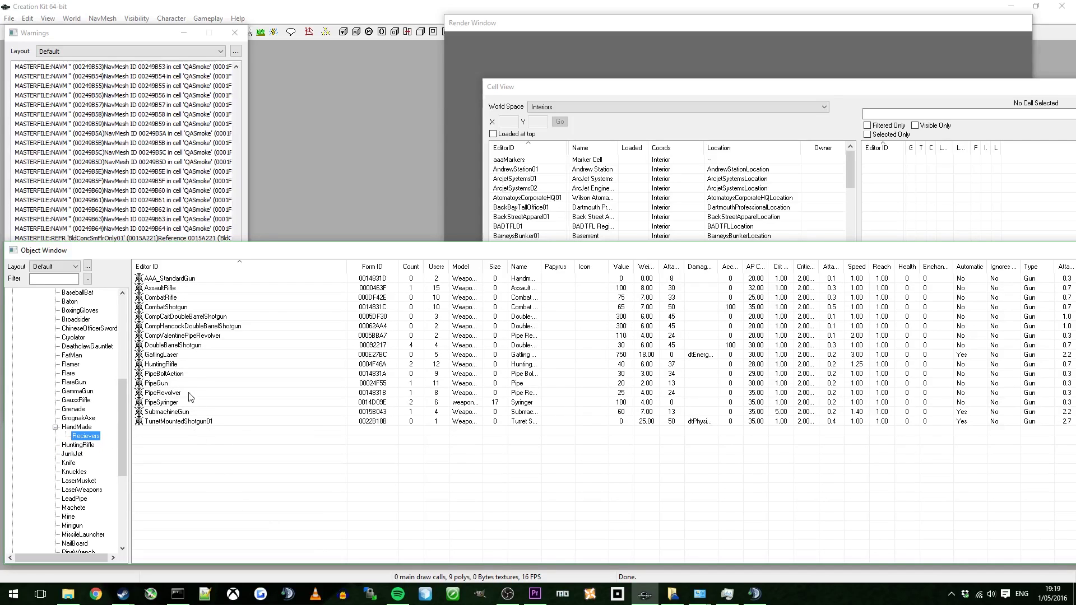
pyautogui.click(169, 364)
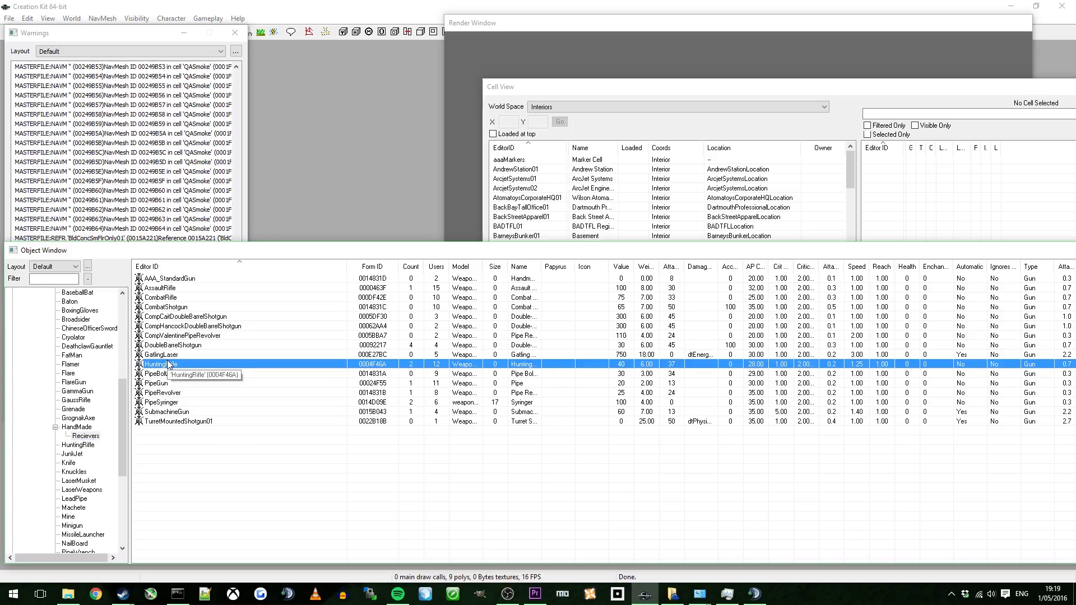
pyautogui.click(83, 446)
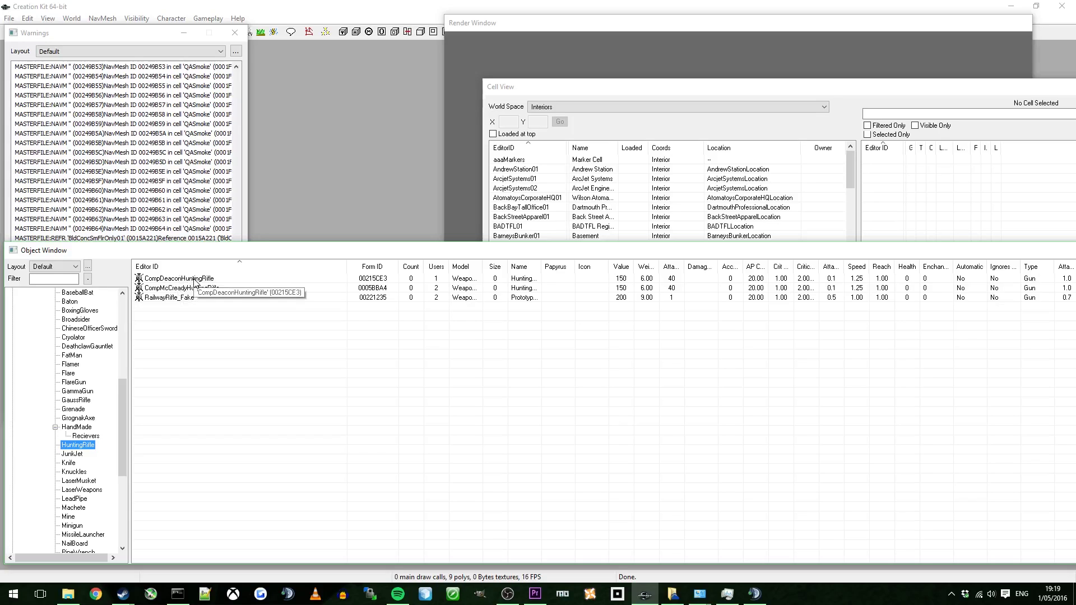
pyautogui.click(84, 436)
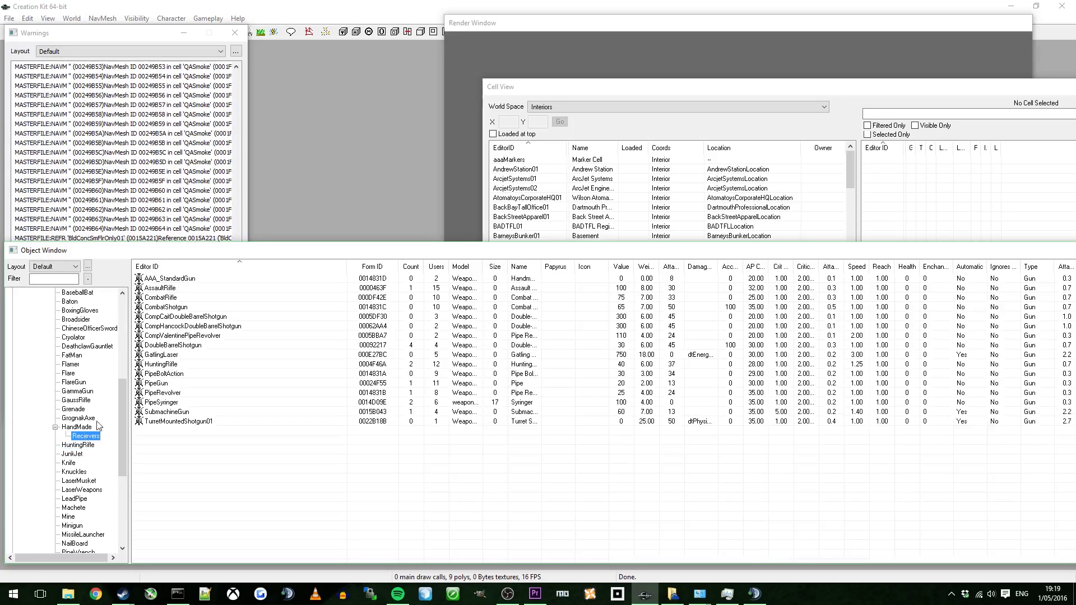
pyautogui.click(170, 365)
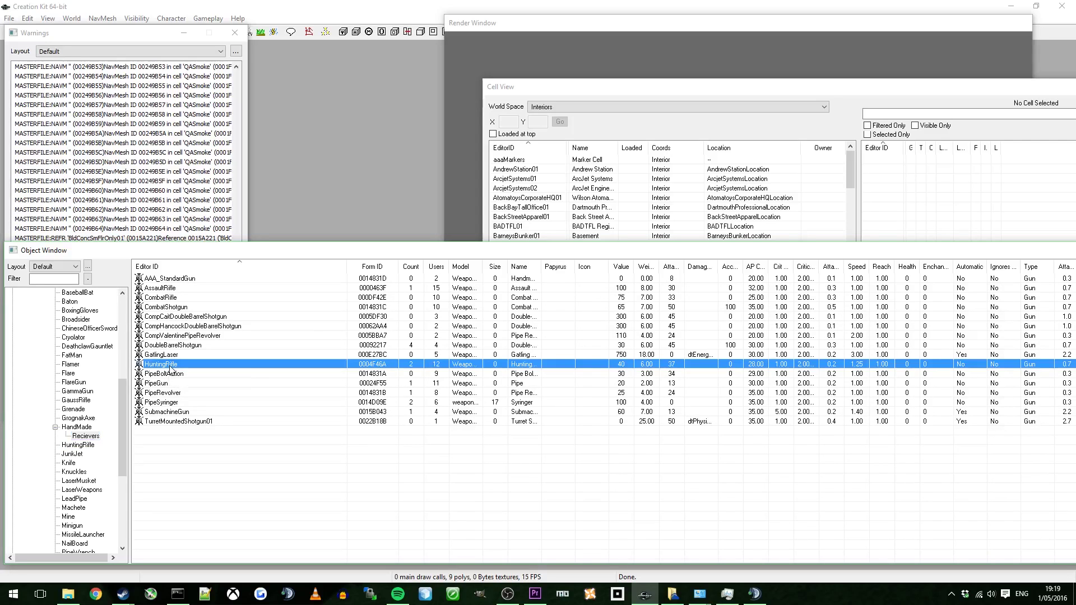
# Step: Filter the Object Window by 'huntingrifle' under *All and select the HuntingRifle WEAP record
pyautogui.click(41, 280)
pyautogui.write('hunting')
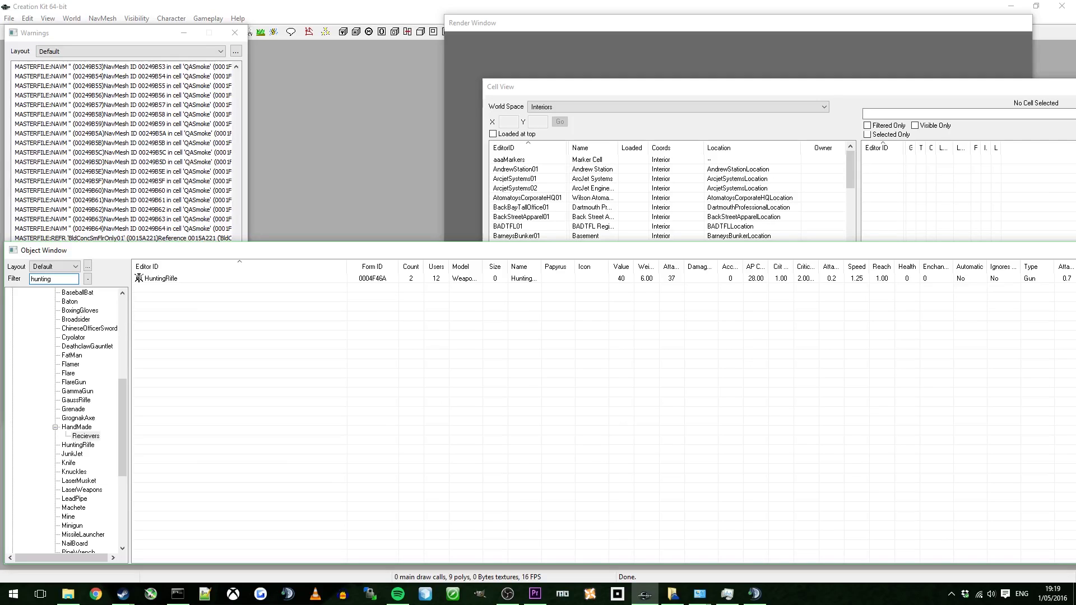
pyautogui.write('rifle')
pyautogui.scroll(-7, 41, 343)
pyautogui.click(25, 543)
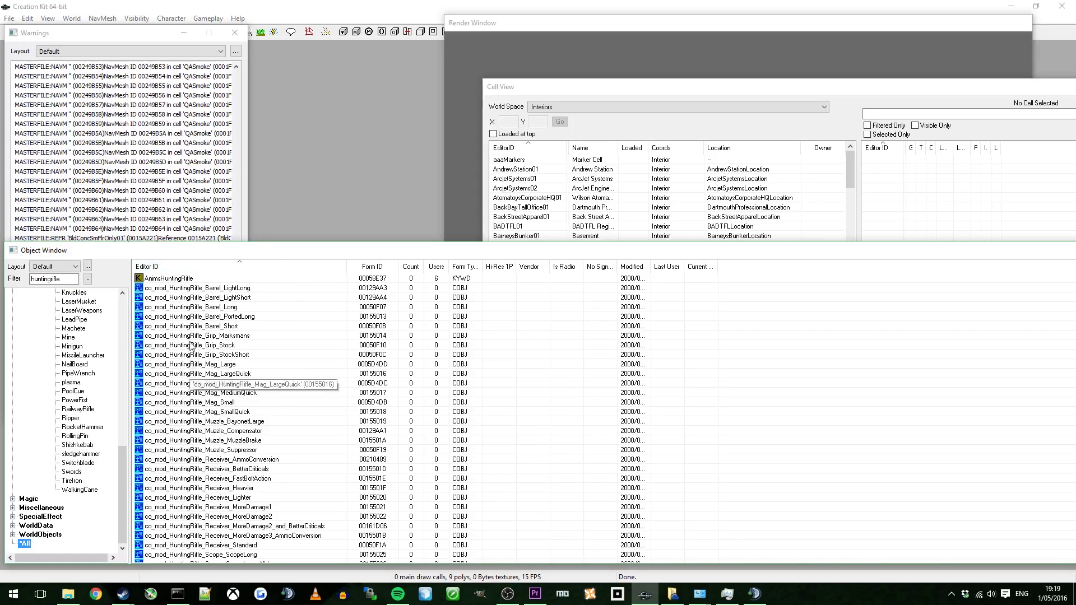
pyautogui.click(210, 364)
pyautogui.scroll(-10, 199, 306)
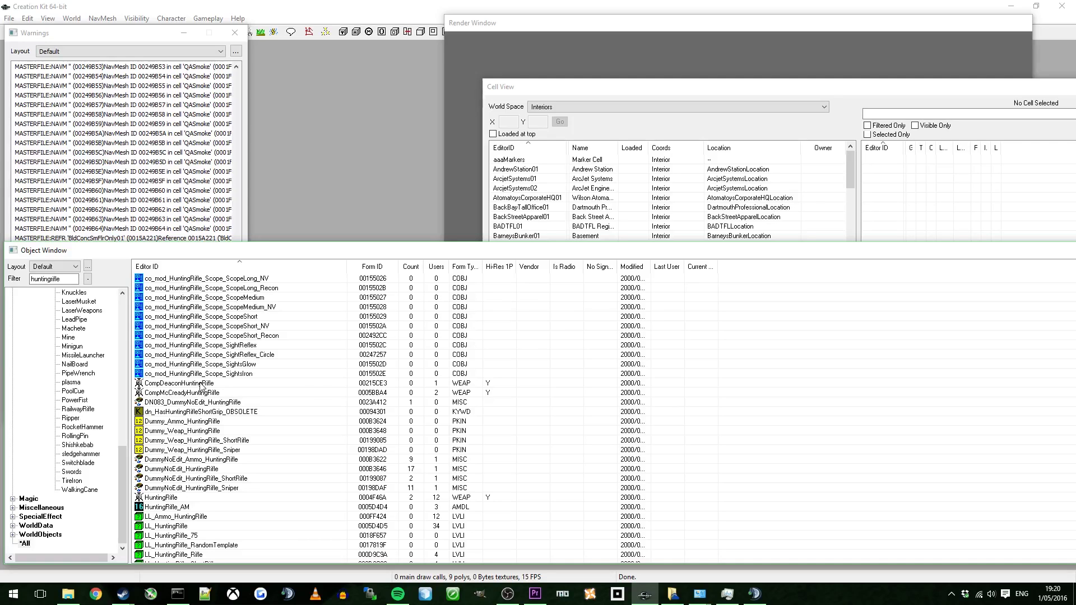
pyautogui.click(172, 499)
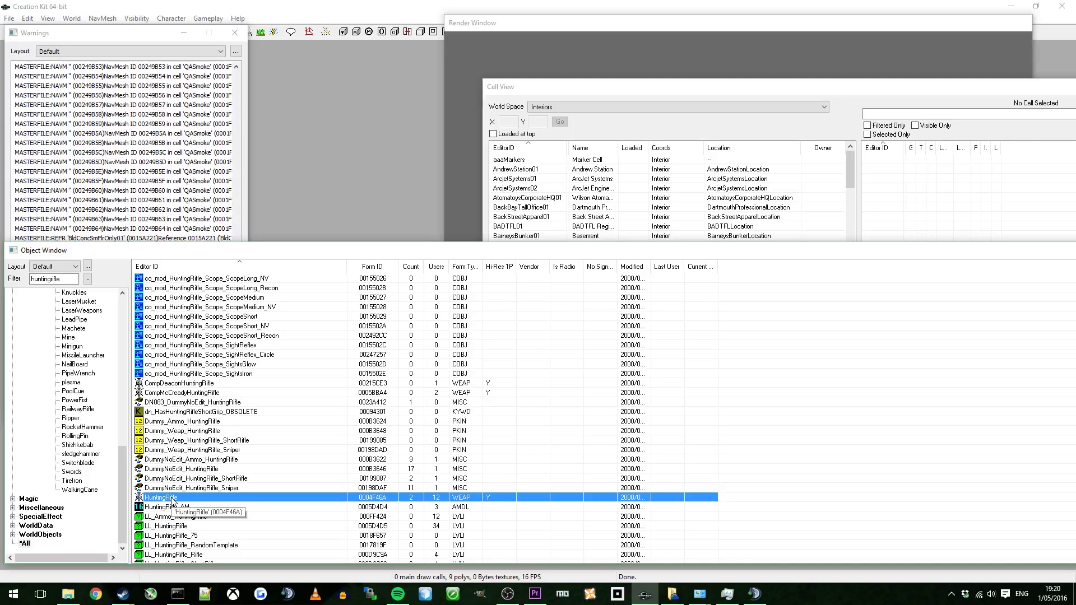
# Step: Edit HuntingRifle, changing its ID to HuntingRifleFullAuto and its name to 'Full Auto Sniper'
pyautogui.rightClick(172, 498)
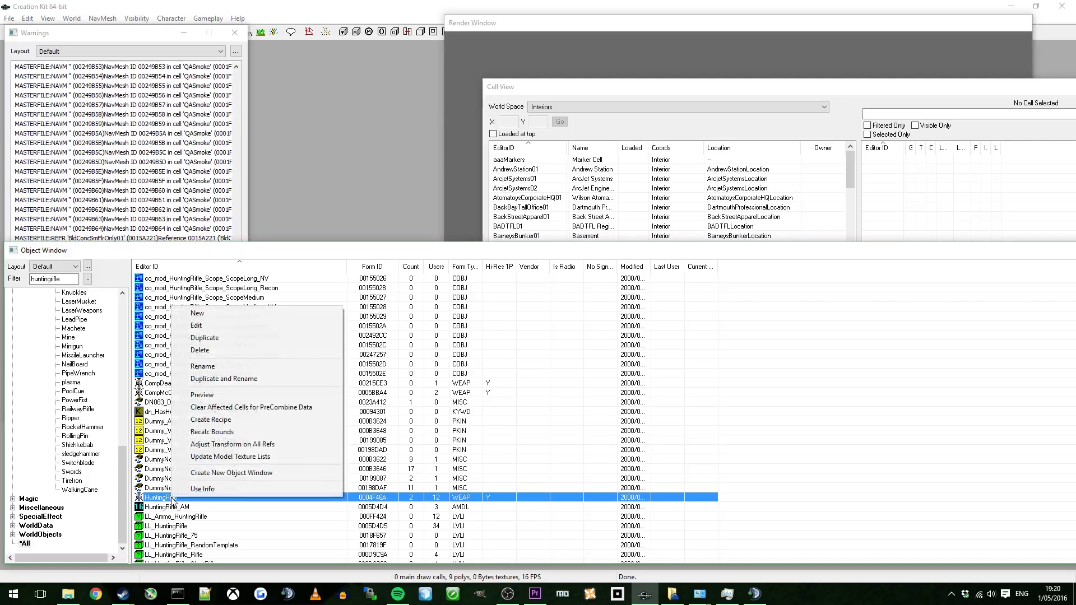
pyautogui.click(202, 327)
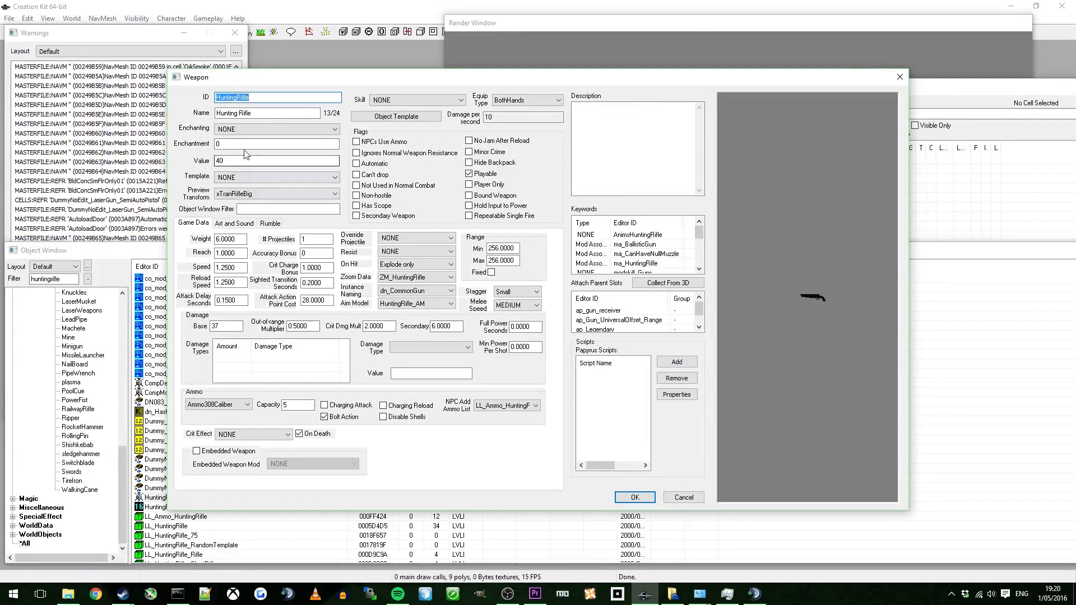
pyautogui.click(256, 98)
pyautogui.write('FullAuto')
pyautogui.press('Tab')
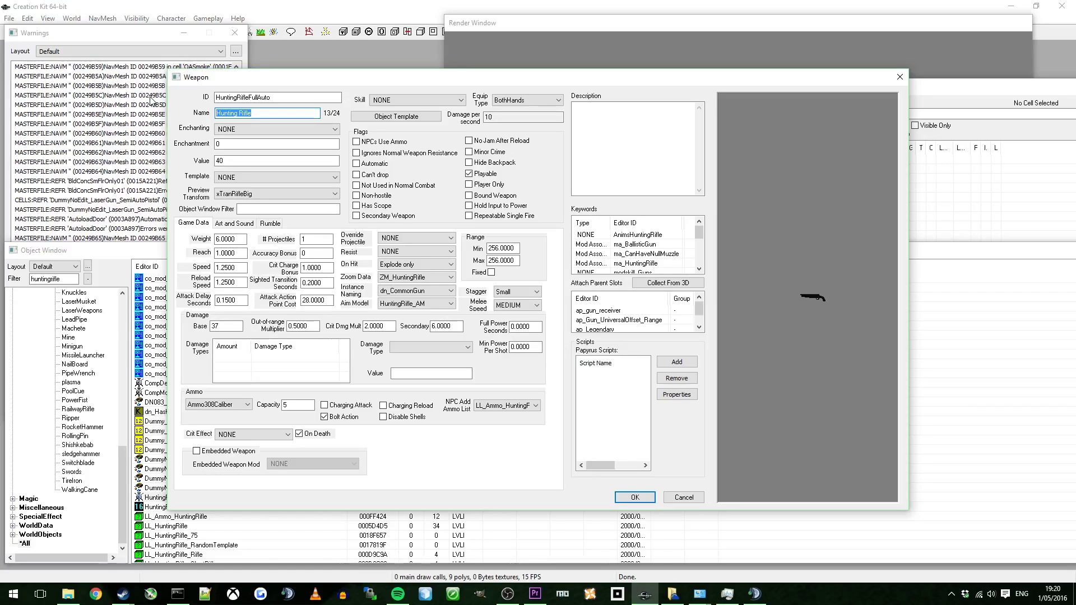
pyautogui.write('Full Auto Sniper')
# Step: Set the weapon's Enchanting field to ench_mod_LegendaryWeapon_DamagePoison
pyautogui.click(271, 129)
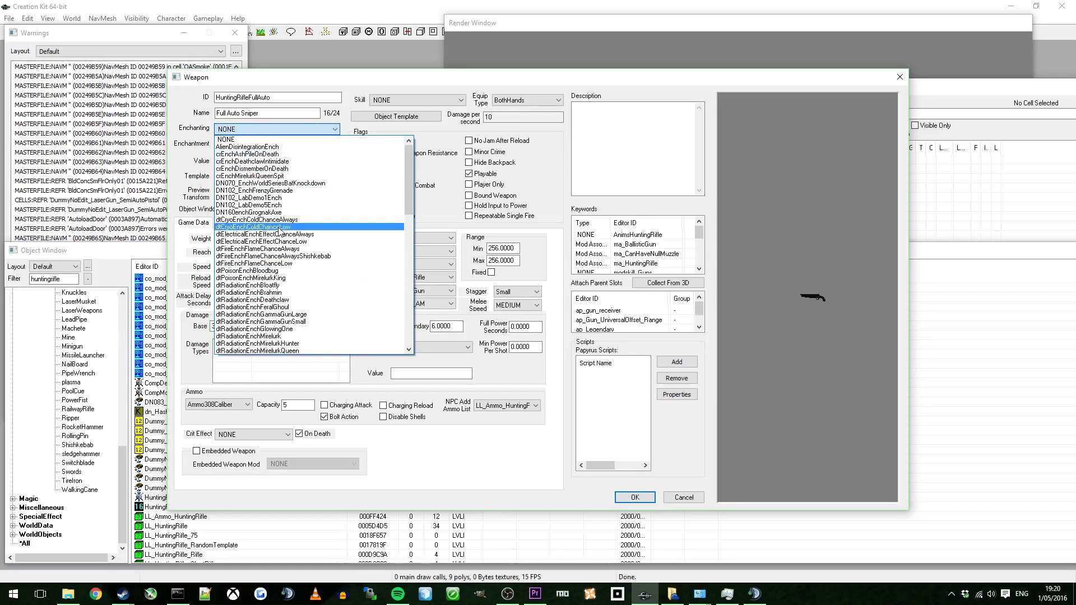
pyautogui.scroll(-2, 280, 267)
pyautogui.scroll(-12, 280, 266)
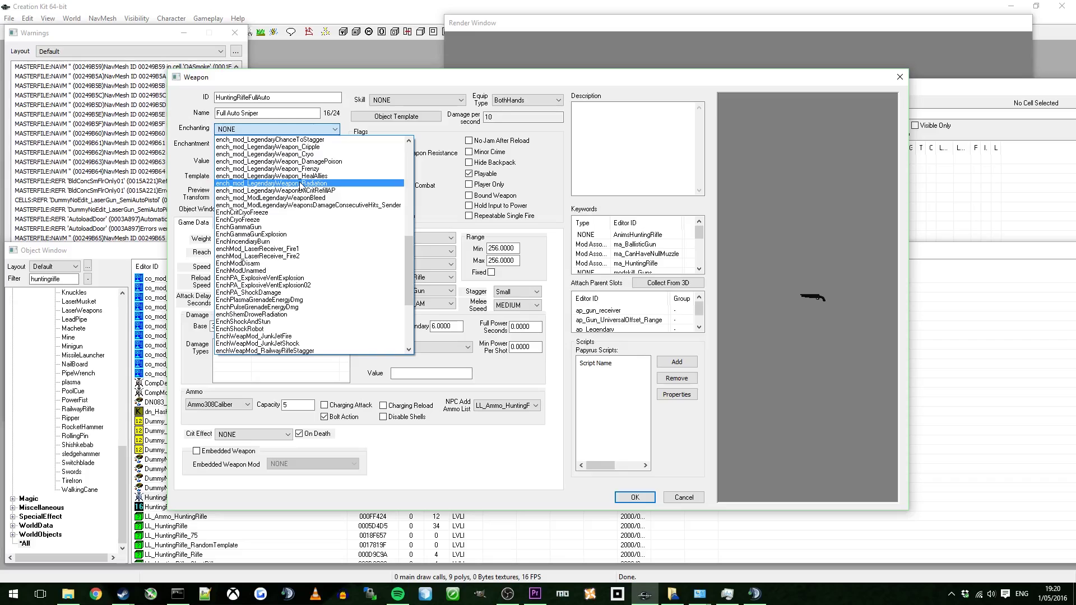
pyautogui.scroll(1, 301, 187)
pyautogui.scroll(2, 301, 186)
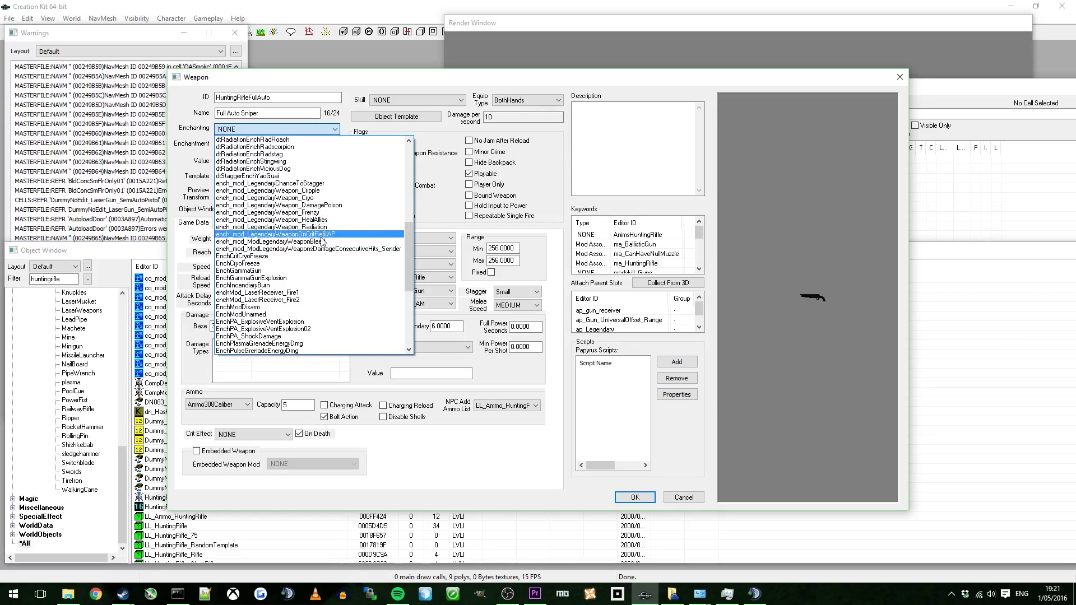
pyautogui.click(332, 205)
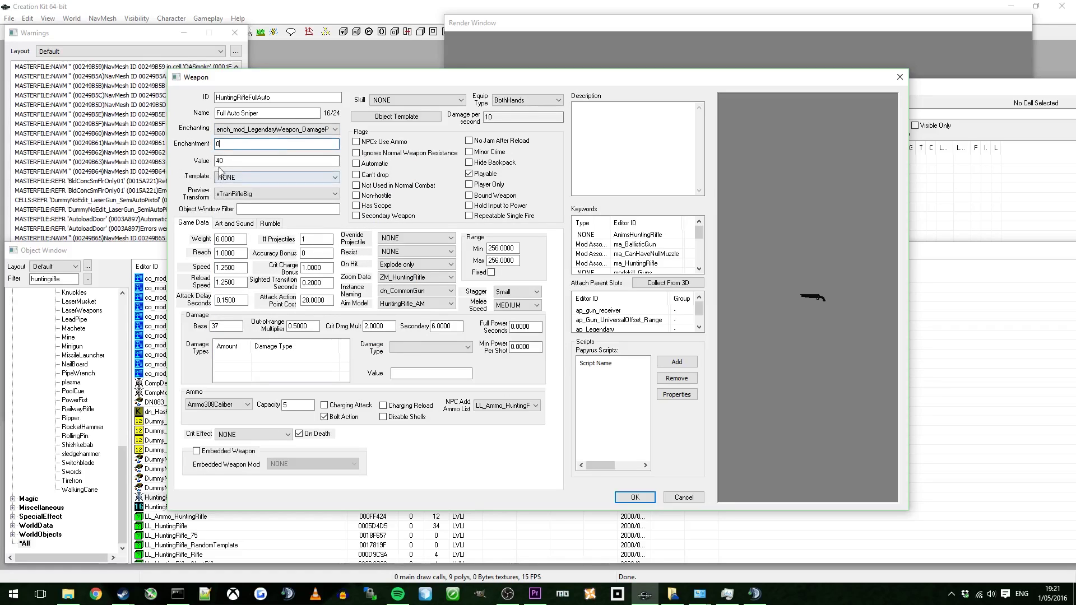
# Step: Change the weapon's value from 40 to 100000
pyautogui.click(241, 160)
pyautogui.press('BackSpace')
pyautogui.press('BackSpace')
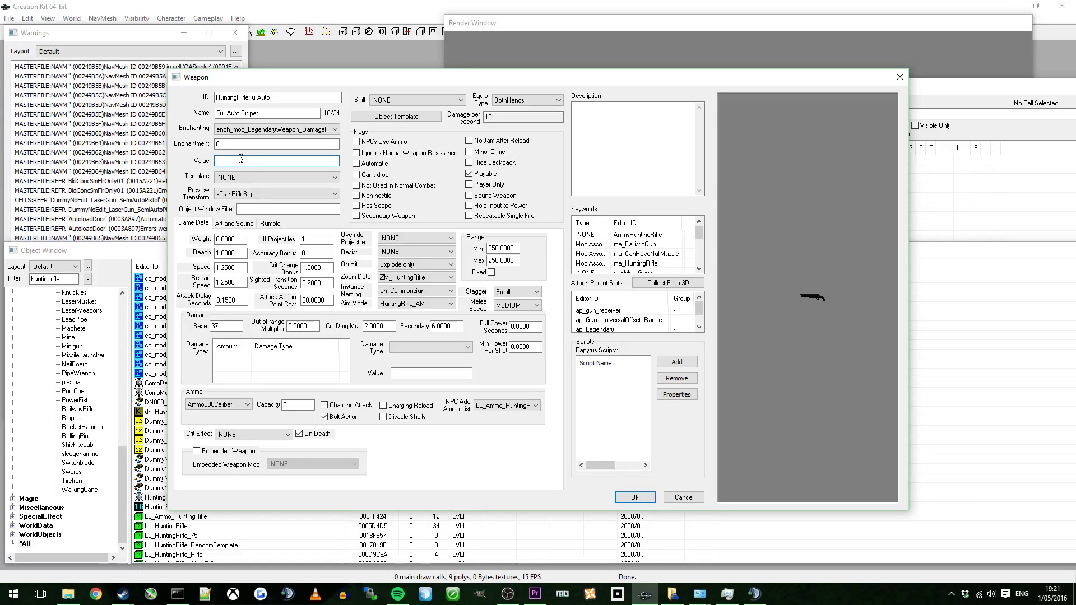
pyautogui.write('1000000')
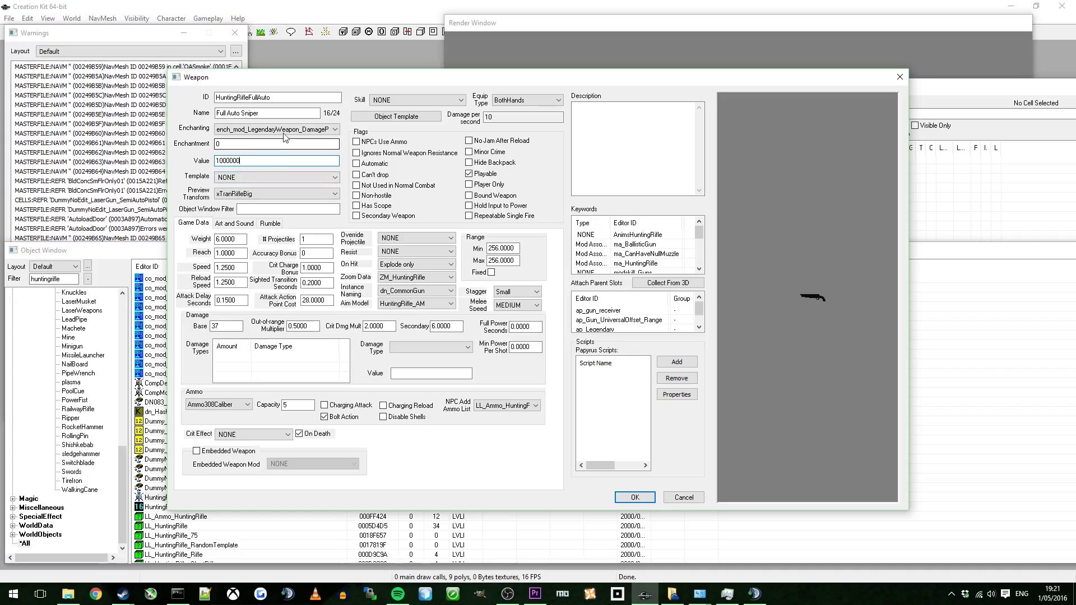
# Step: Turn on the Automatic flag and uncheck Bolt Action
pyautogui.click(359, 163)
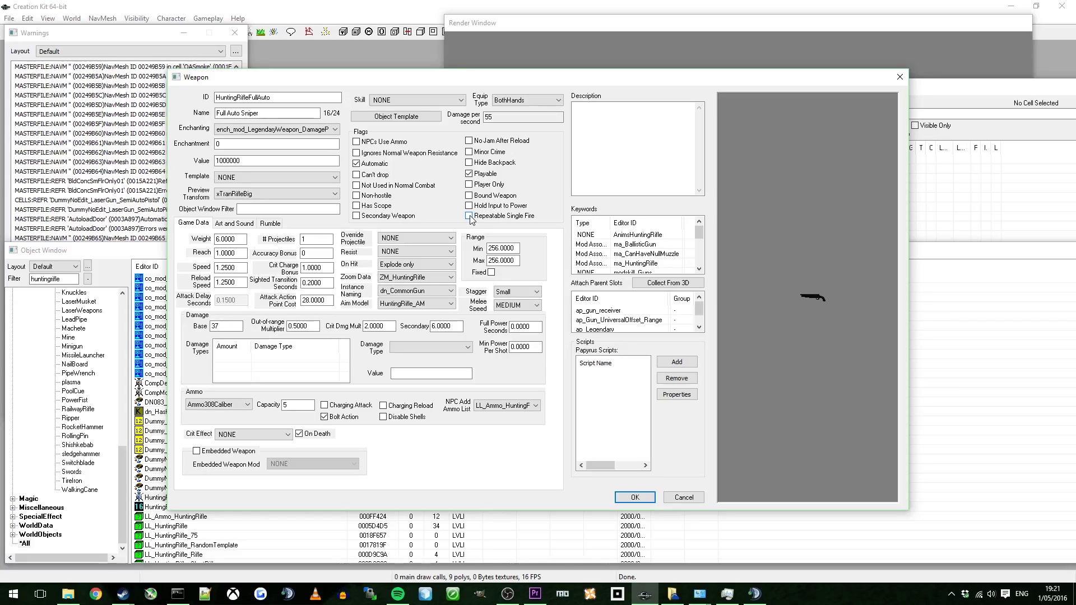
pyautogui.click(325, 418)
pyautogui.click(294, 409)
# Step: Set the magazine capacity to 30 and the reload speed to 2.0000
pyautogui.write('30')
pyautogui.doubleClick(233, 328)
pyautogui.click(233, 328)
pyautogui.click(235, 283)
pyautogui.moveTo(237, 285); pyautogui.dragTo(185, 287)
pyautogui.write('2.0000')
pyautogui.click(242, 267)
# Step: Set Range Min to 300 and Range Max to 450
pyautogui.doubleClick(516, 248)
pyautogui.write('3000')
pyautogui.press('Tab')
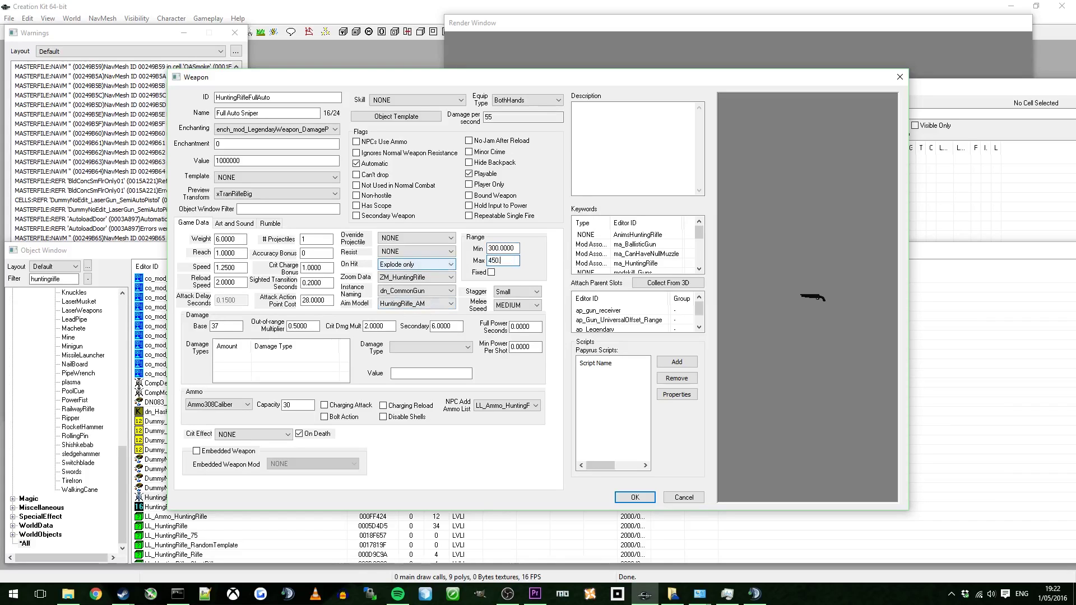
pyautogui.write('450.000')
pyautogui.click(502, 248)
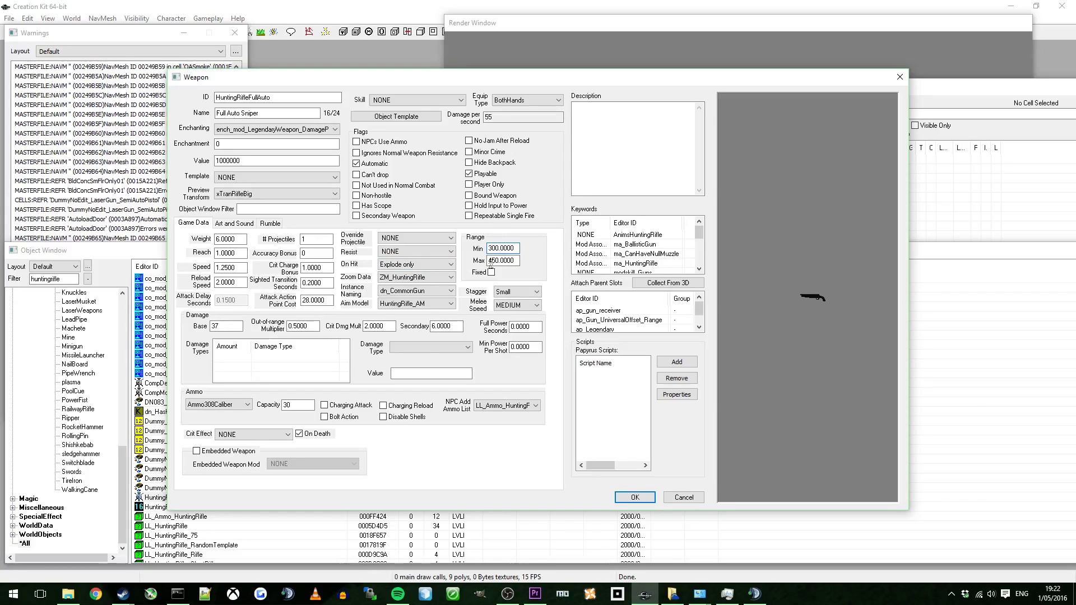
pyautogui.click(504, 261)
pyautogui.press('Delete')
pyautogui.press('Delete')
pyautogui.press('Delete')
pyautogui.press('Delete')
pyautogui.press('Delete')
pyautogui.click(296, 326)
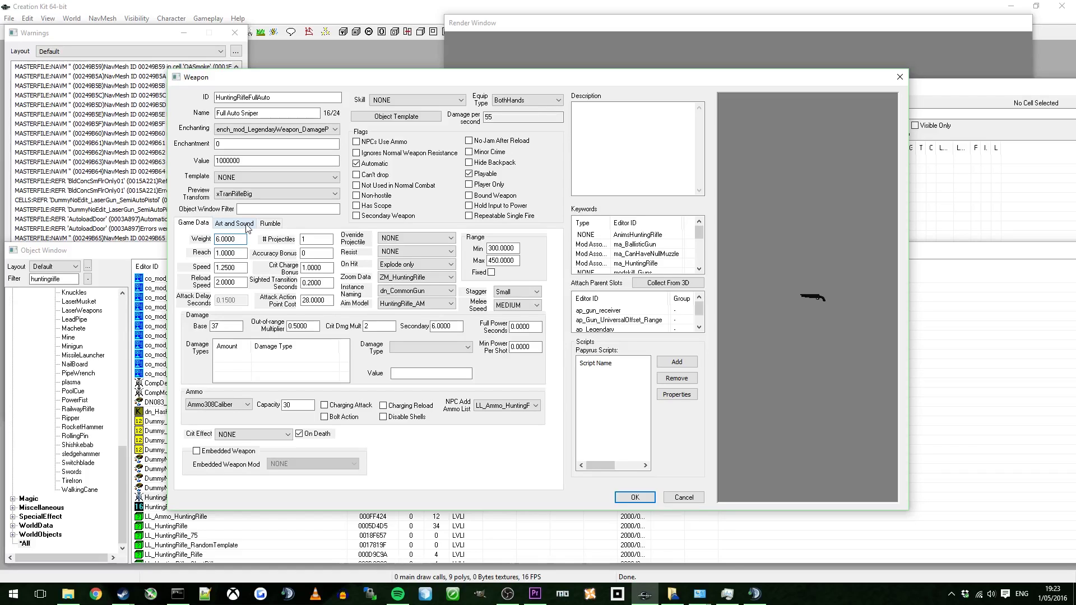
pyautogui.click(273, 177)
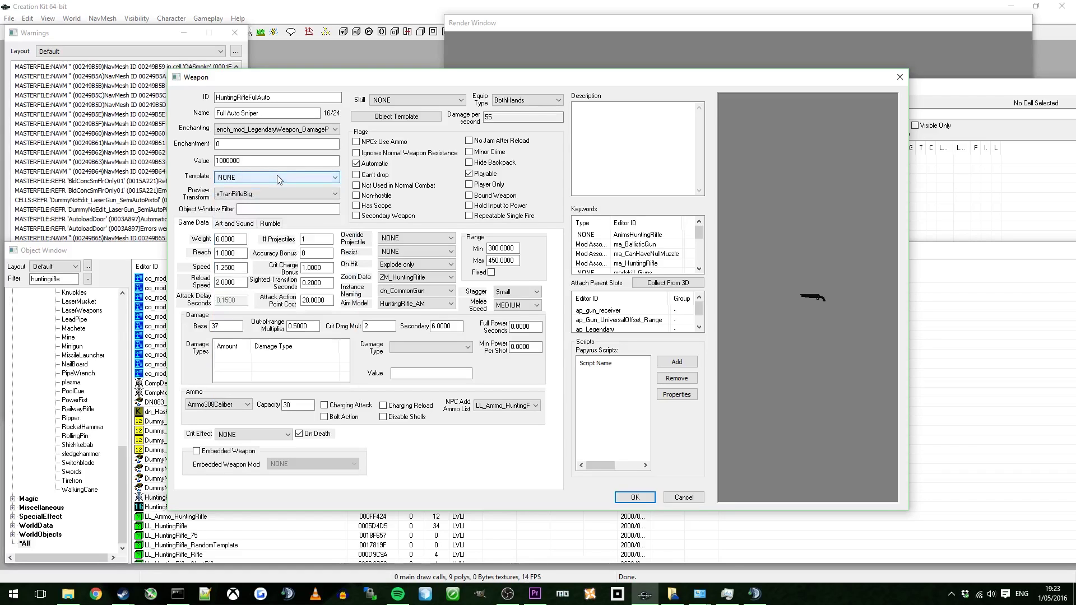
pyautogui.click(379, 118)
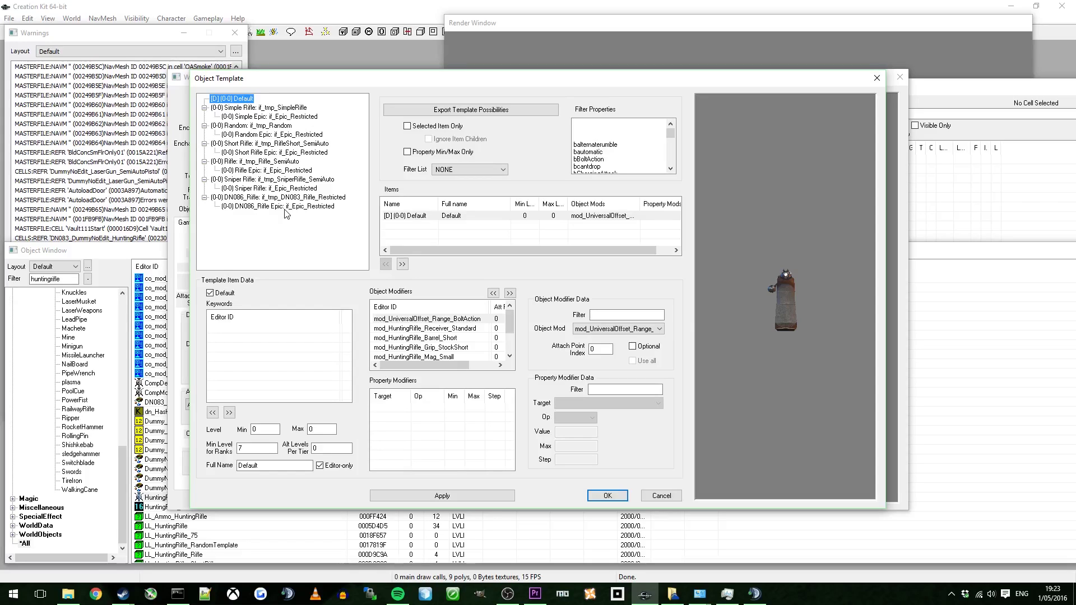
pyautogui.moveTo(787, 305); pyautogui.dragTo(809, 313)
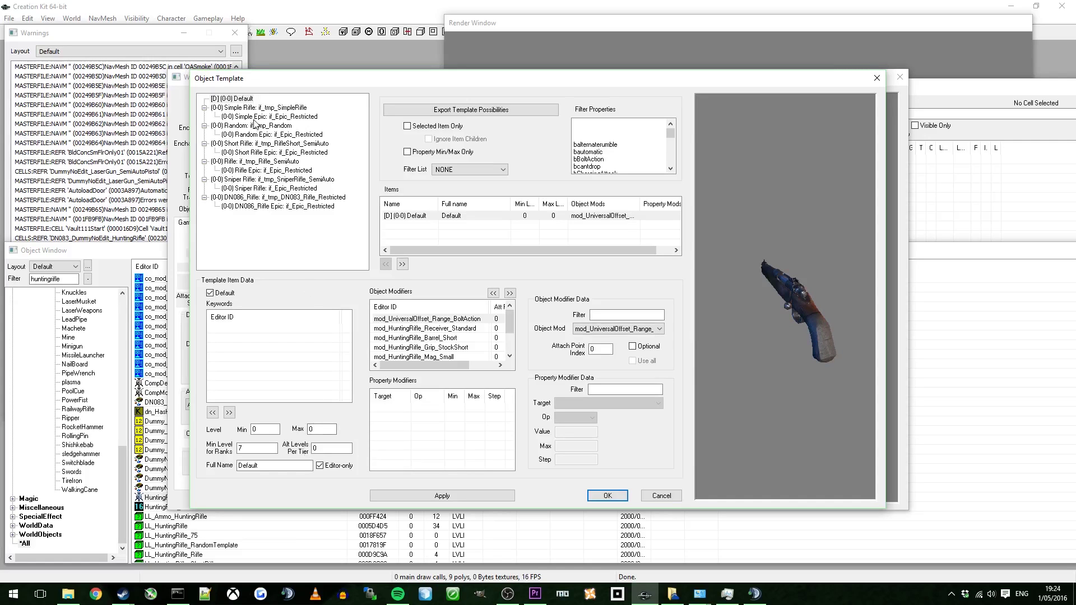
pyautogui.click(673, 498)
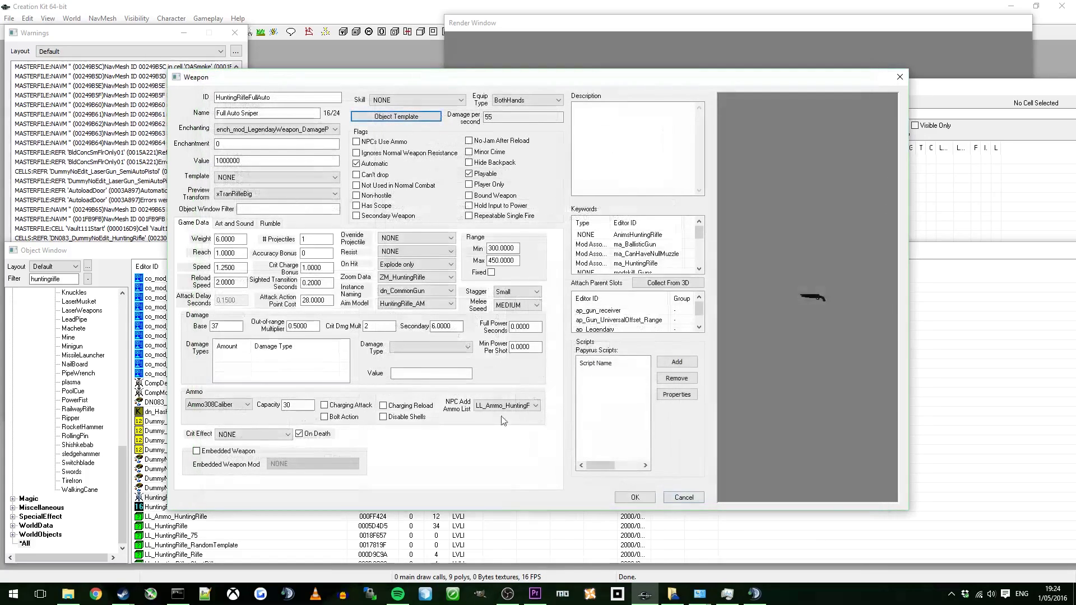
# Step: On the Art and Sound tab, insert an 's' into the model file path
pyautogui.click(236, 222)
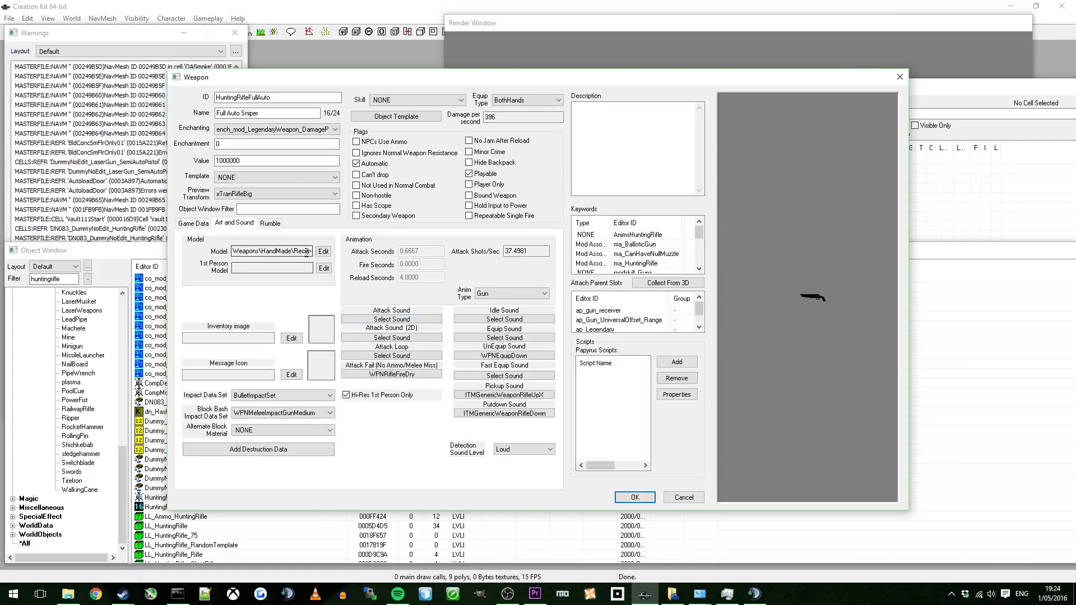
pyautogui.doubleClick(242, 251)
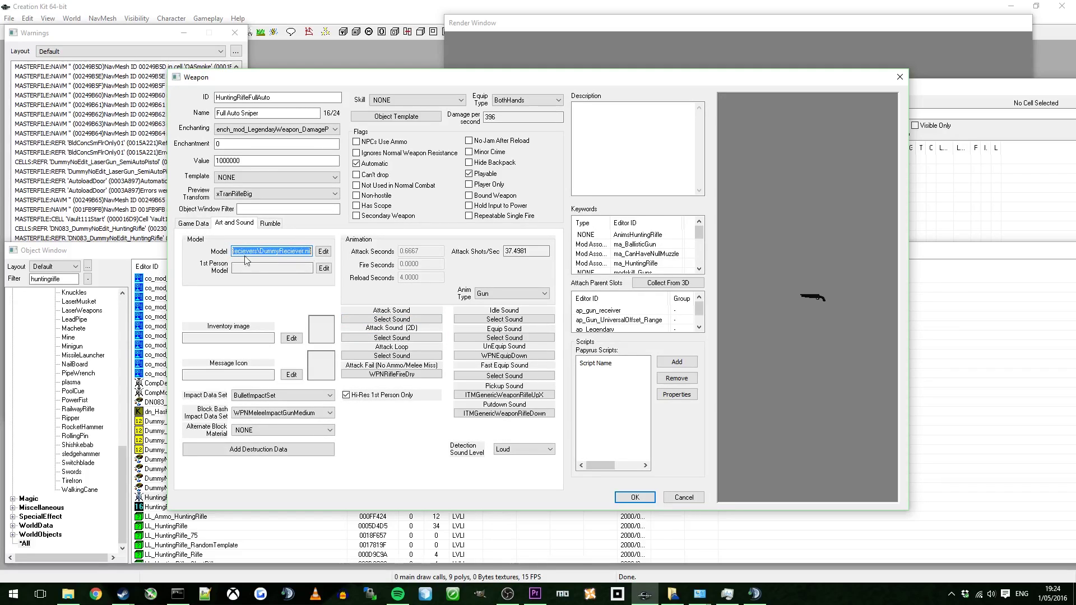
pyautogui.click(262, 253)
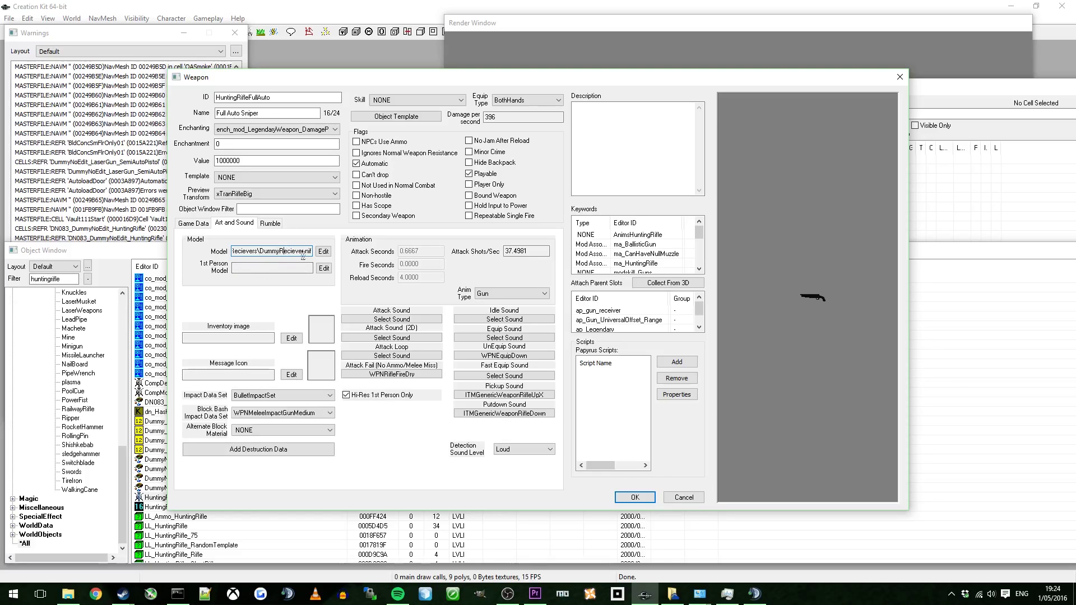
pyautogui.moveTo(306, 253); pyautogui.dragTo(279, 253)
pyautogui.click(256, 250)
pyautogui.write('s')
# Step: Change the Full Auto Sniper's Attack Delay Seconds to 0.1000 in its game data
pyautogui.click(203, 225)
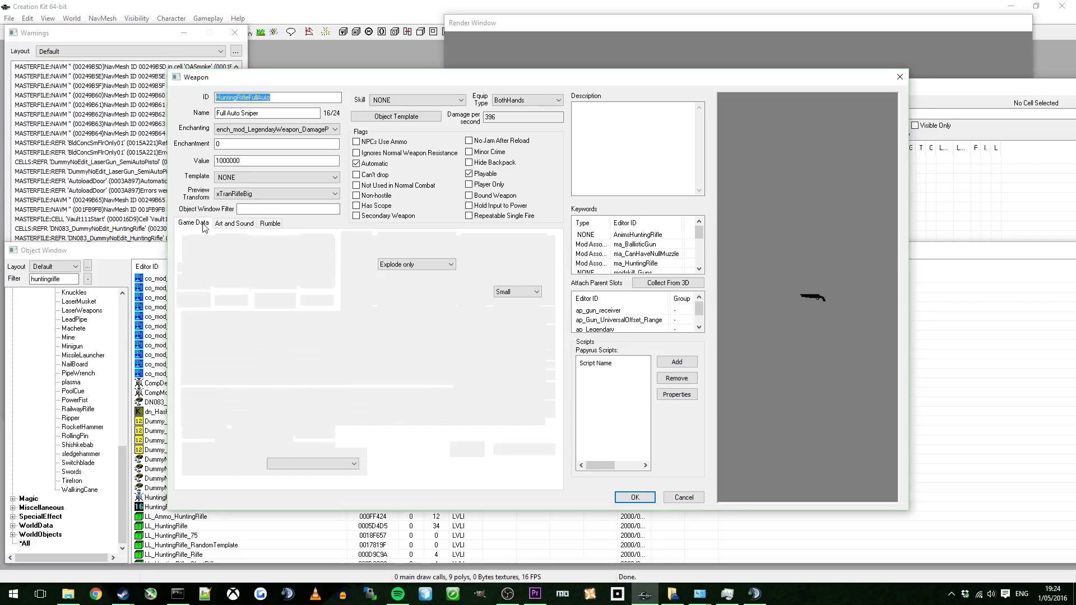
pyautogui.click(225, 301)
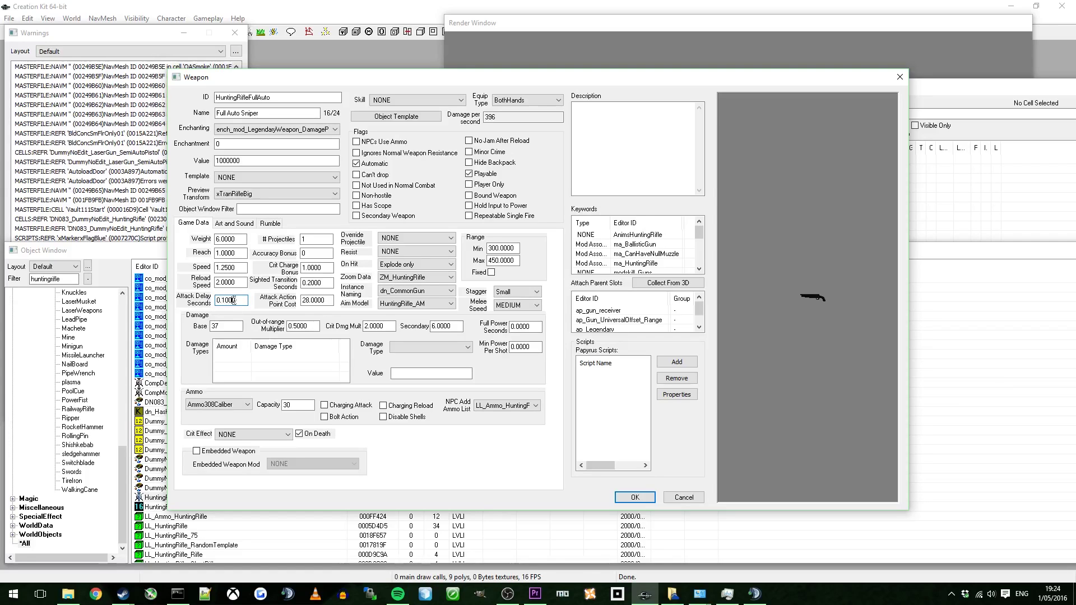
# Step: Set the firing rumble duration to 1 and adjust the right and left motor strengths
pyautogui.click(270, 223)
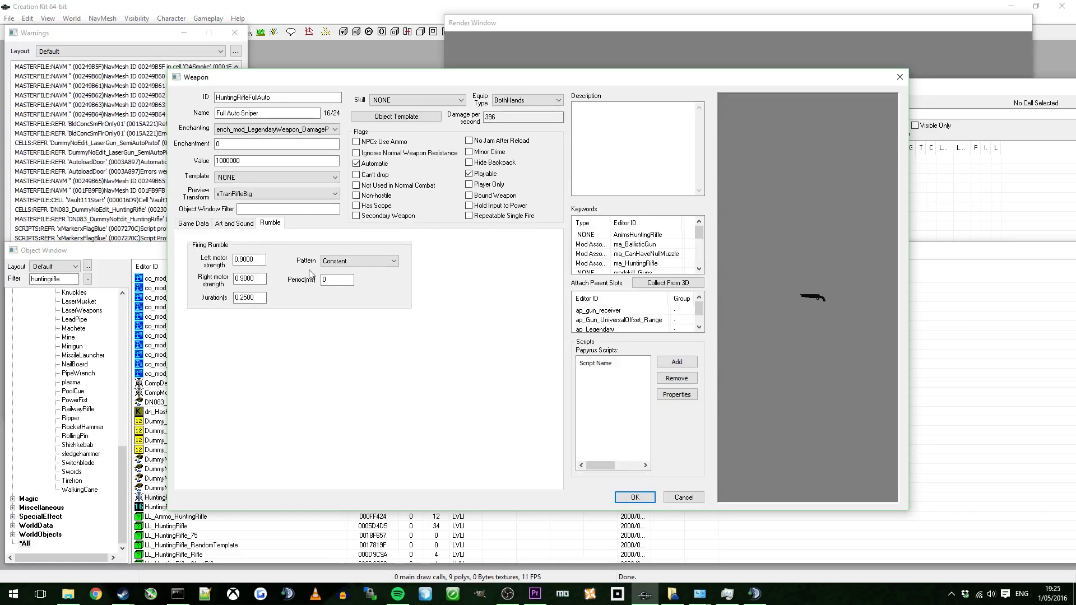
pyautogui.click(247, 297)
pyautogui.write('1000')
pyautogui.click(244, 278)
pyautogui.click(244, 259)
pyautogui.click(234, 223)
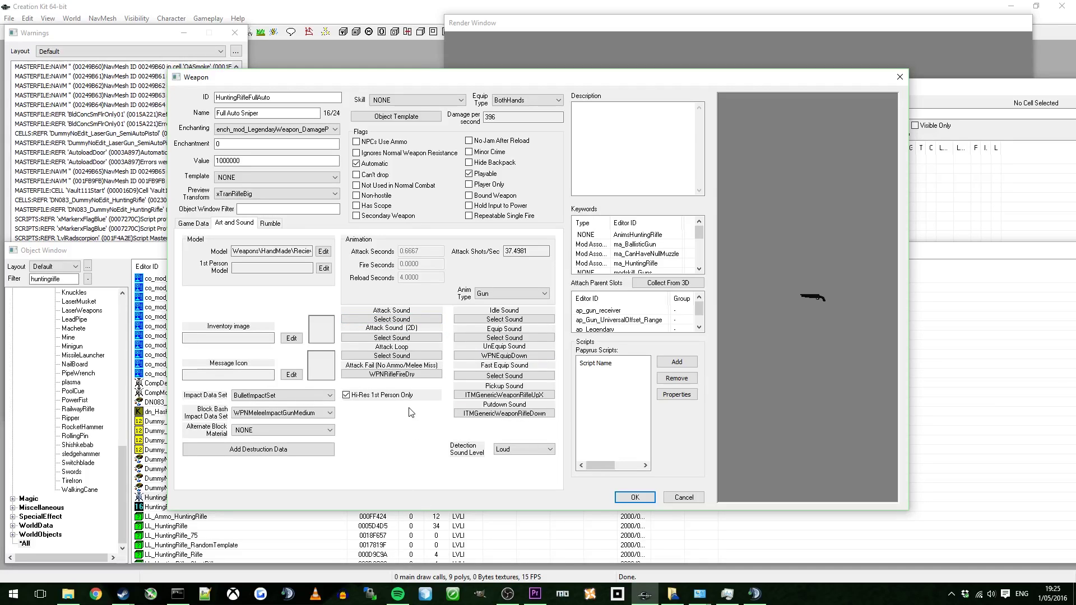
# Step: Confirm the Detection Sound Level stays Loud, then return to the weapon's game data
pyautogui.click(502, 450)
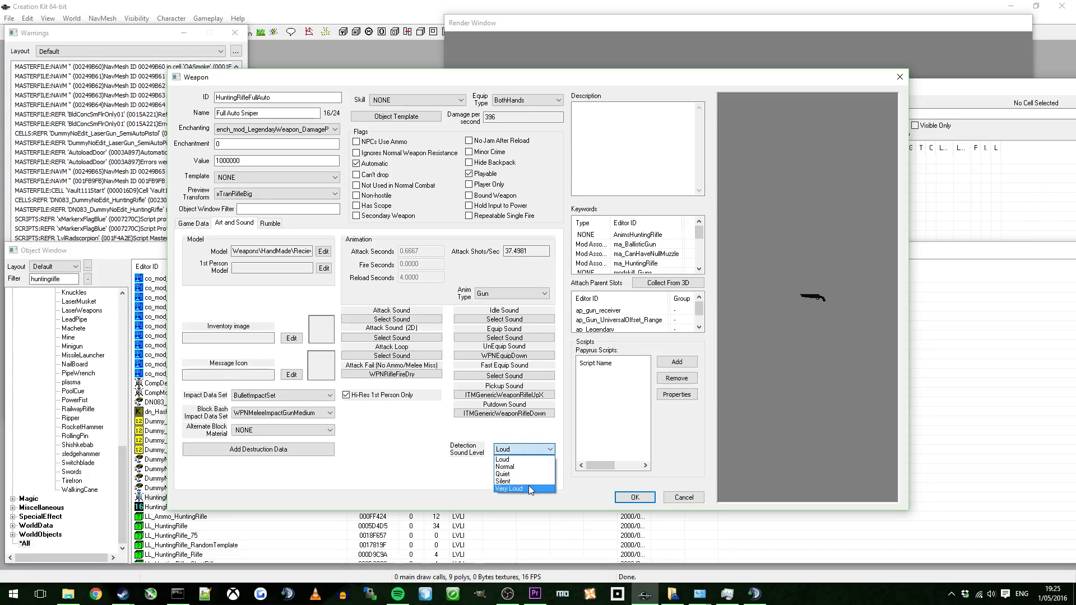
pyautogui.click(531, 452)
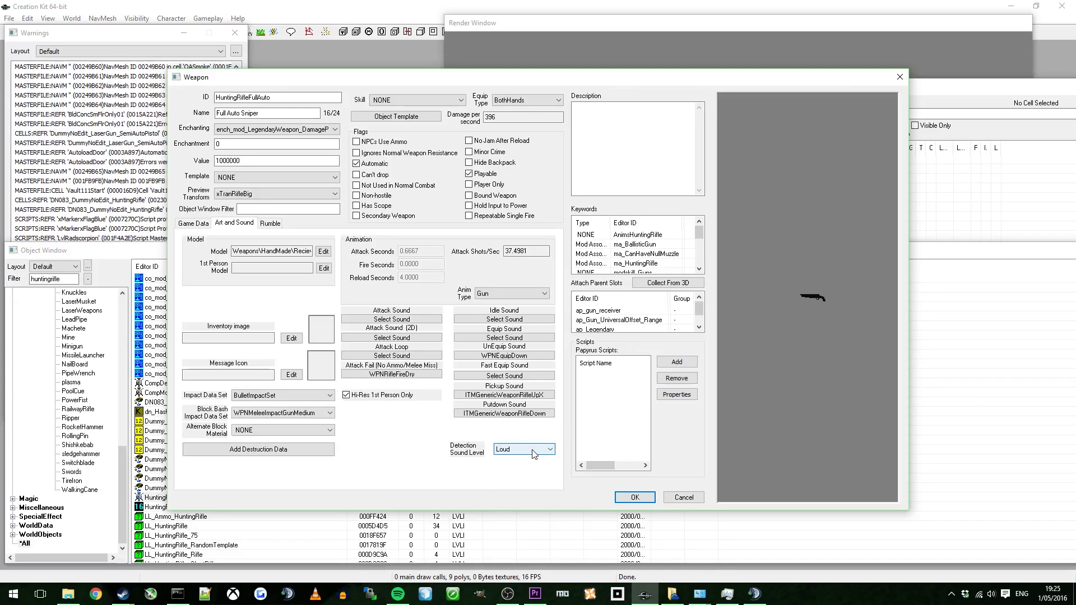
pyautogui.click(534, 451)
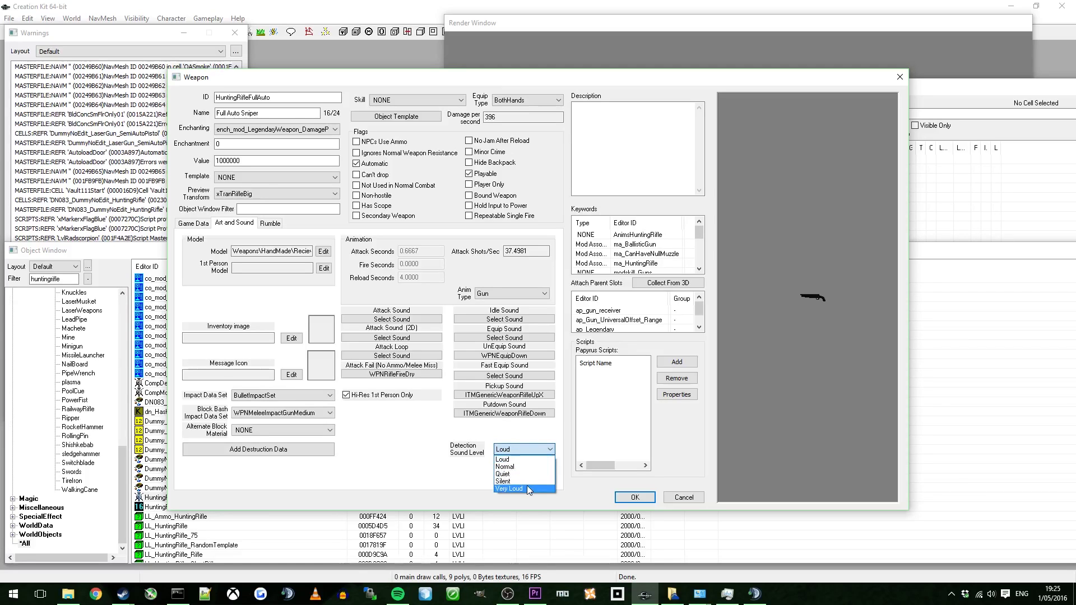
pyautogui.click(549, 450)
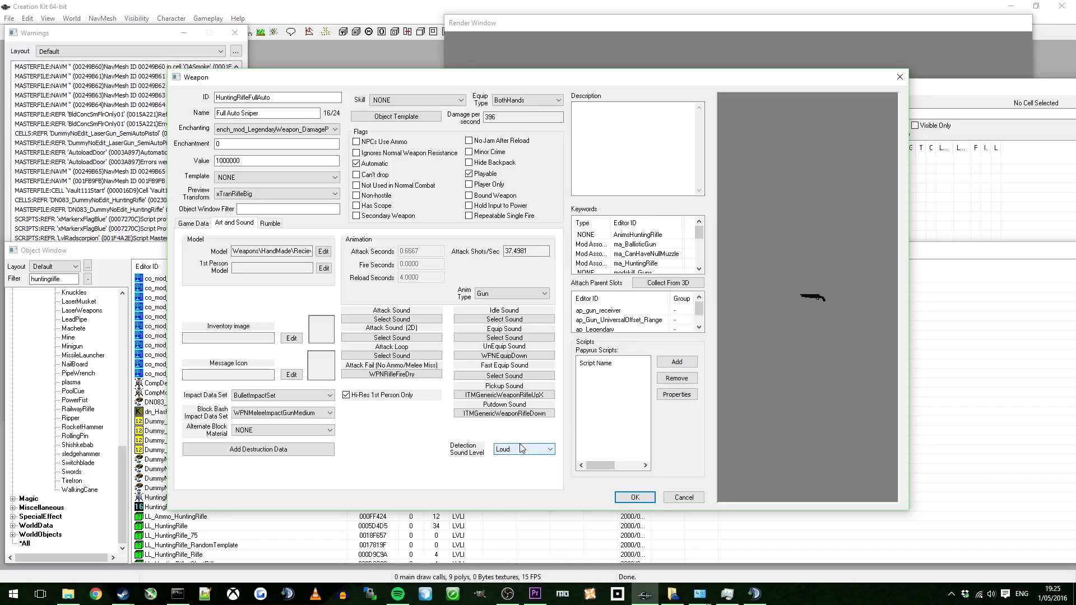
pyautogui.click(193, 223)
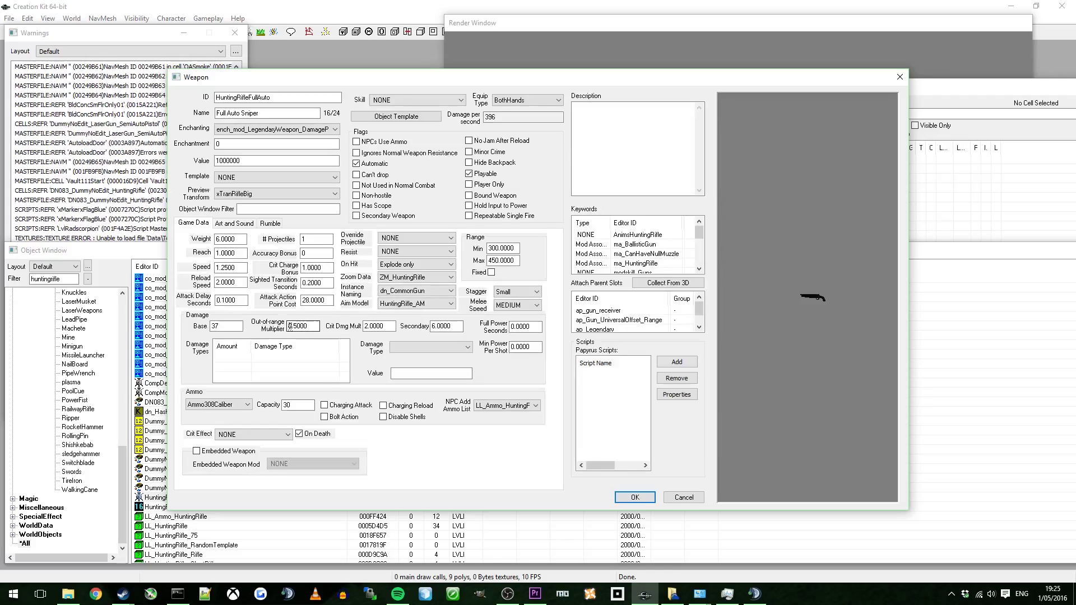
# Step: Reselect Ammo308Caliber as the Full Auto Sniper's ammo type
pyautogui.click(235, 403)
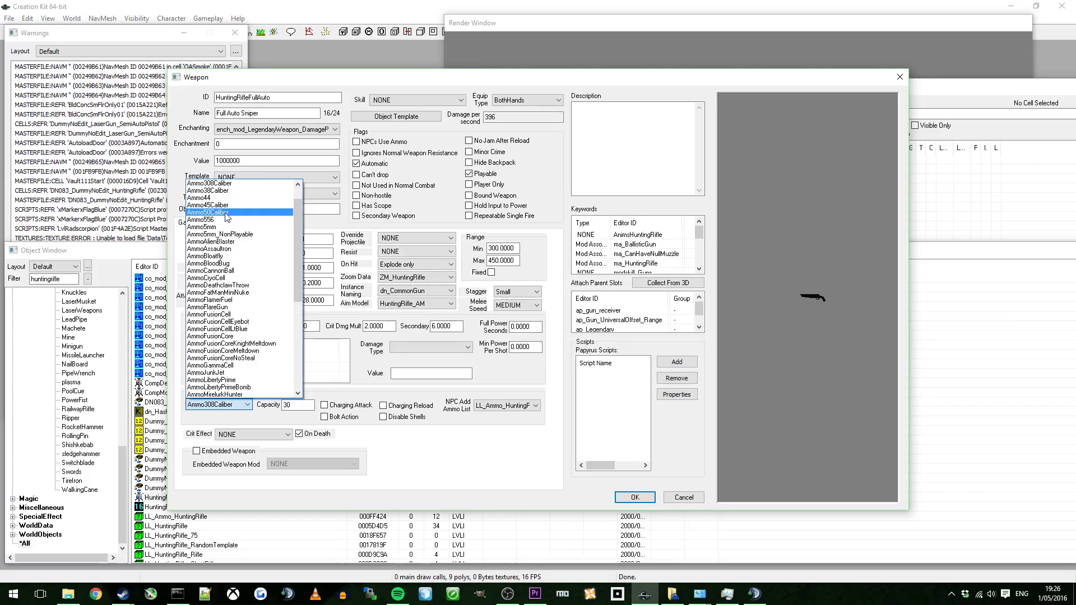
pyautogui.click(236, 184)
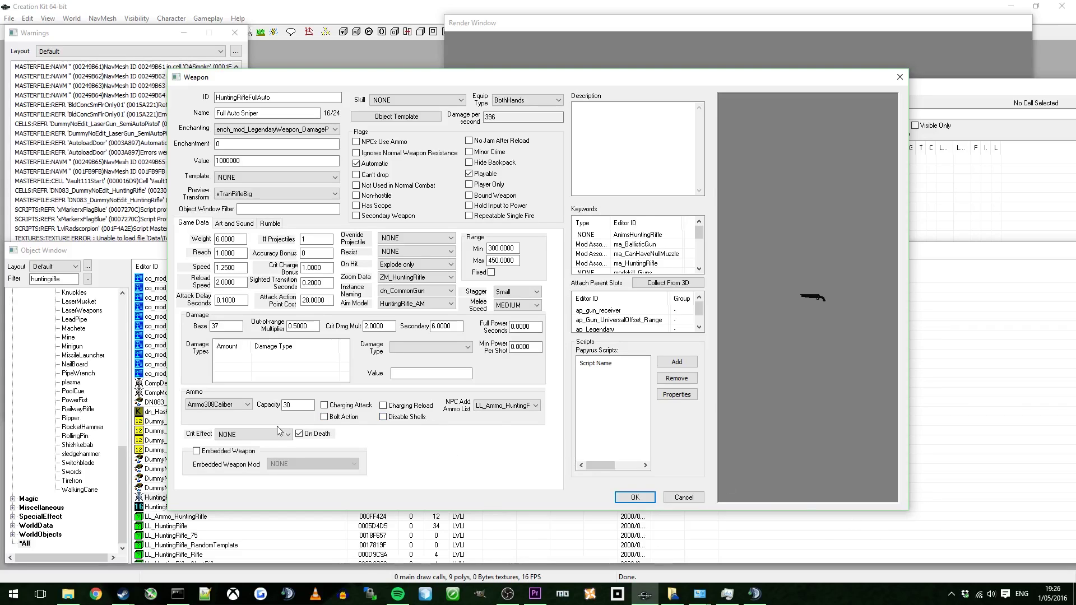
# Step: Save the weapon as a new HuntingRifleFullAuto form and select it in the Object Window
pyautogui.click(634, 498)
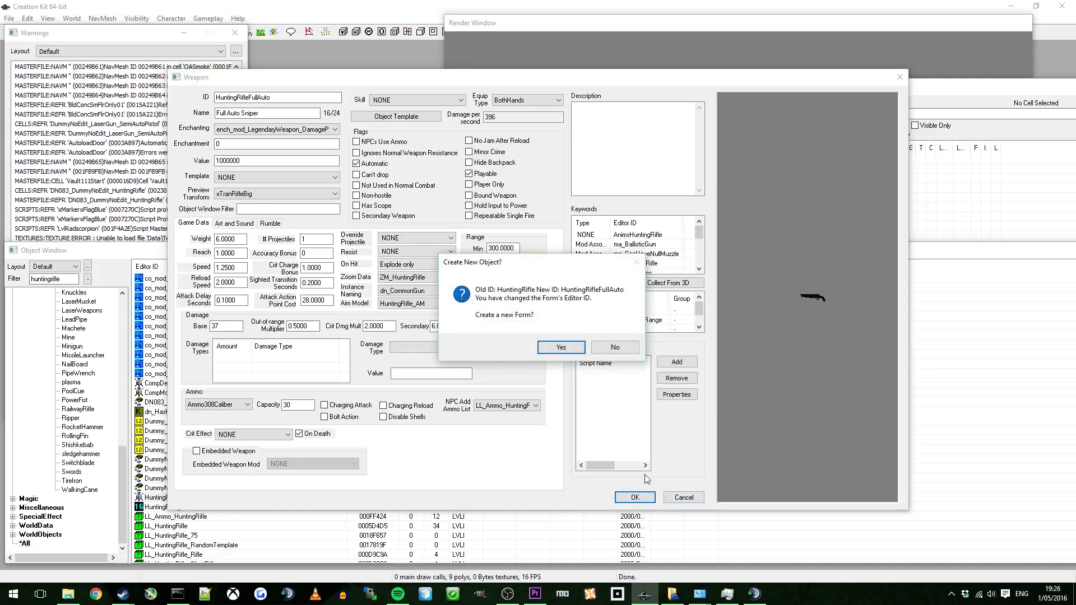
pyautogui.click(560, 347)
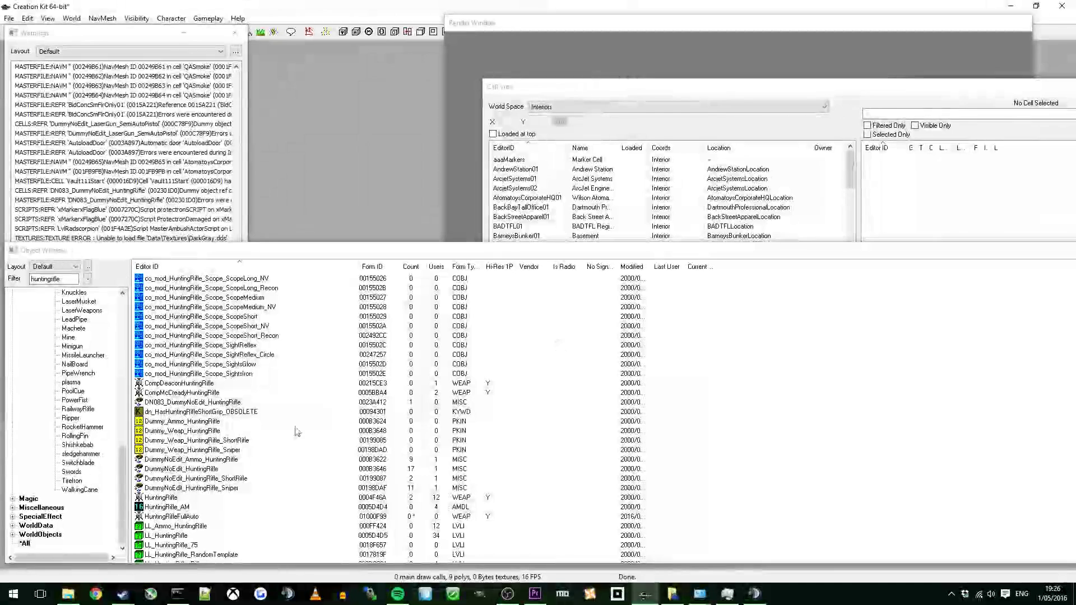
pyautogui.click(172, 516)
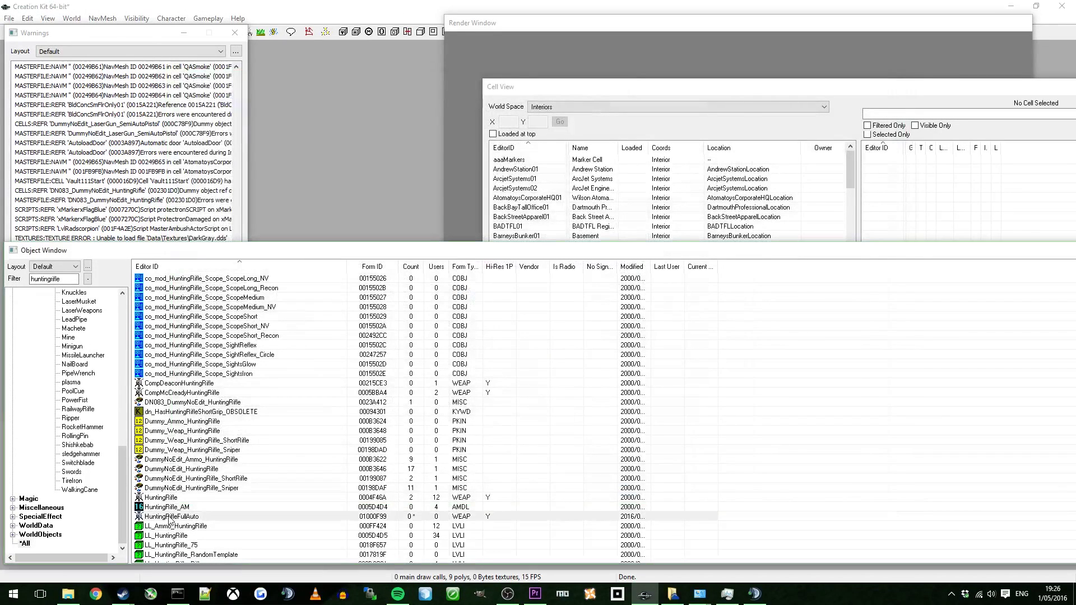
# Step: Scroll through the hunting rifle records down to the LL_Ammo_HuntingRifle leveled list
pyautogui.scroll(-3, 170, 518)
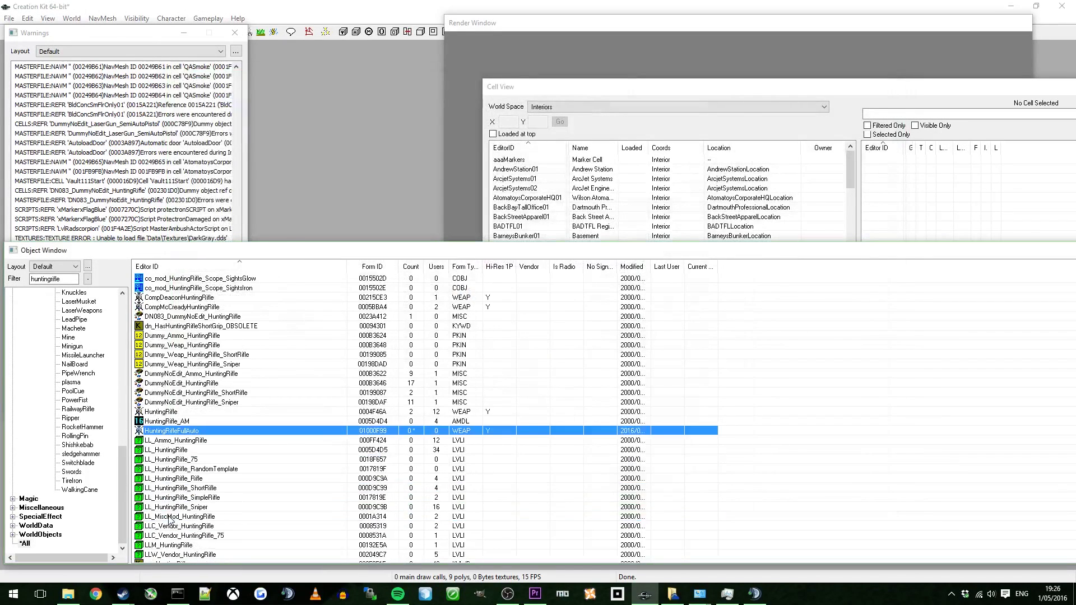
pyautogui.click(173, 422)
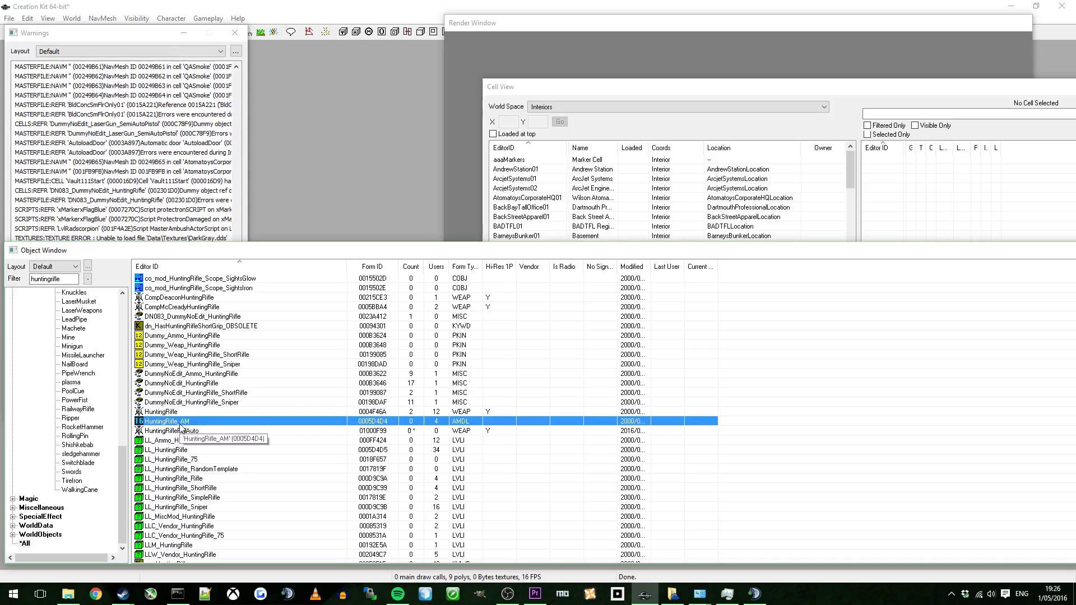
pyautogui.scroll(-1, 181, 427)
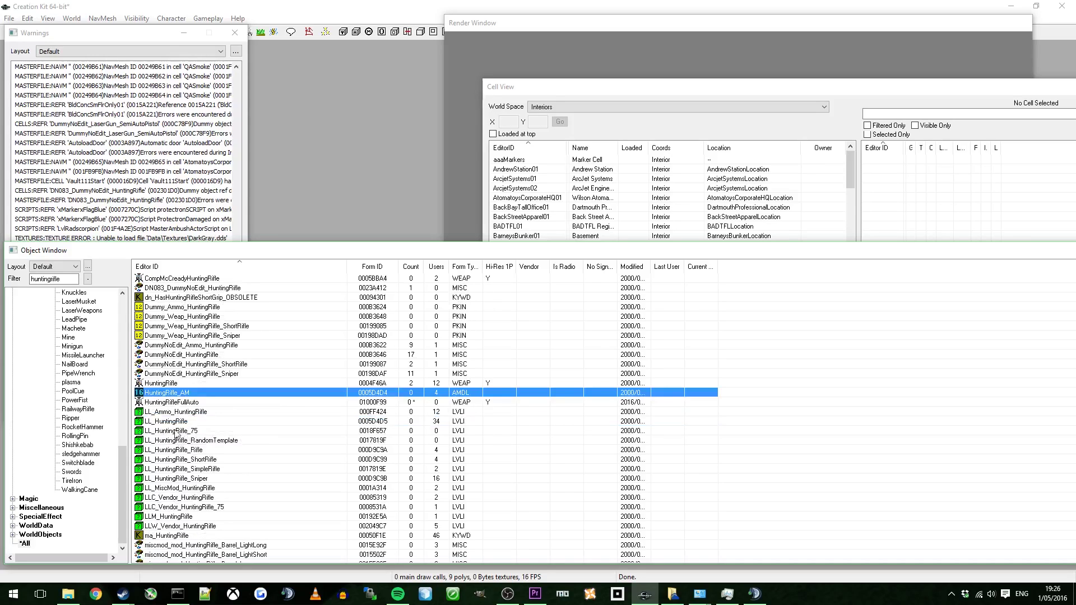
pyautogui.click(182, 413)
# Step: Edit the LL_HuntingRifle leveled list and open its LL_HuntingRifle_ShortRifle sublist
pyautogui.rightClick(181, 415)
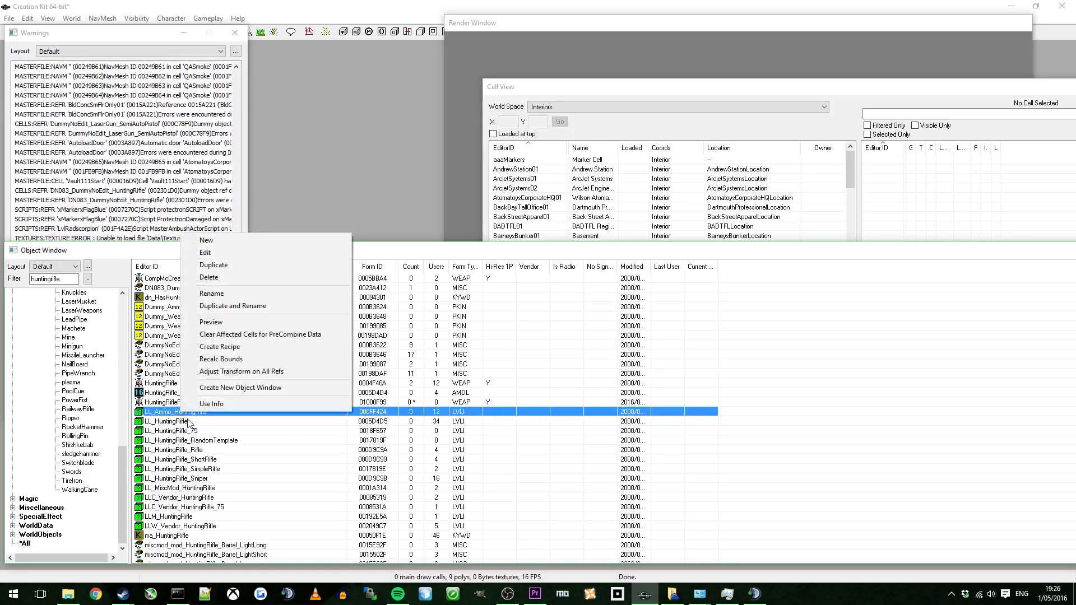
pyautogui.click(183, 421)
pyautogui.rightClick(184, 423)
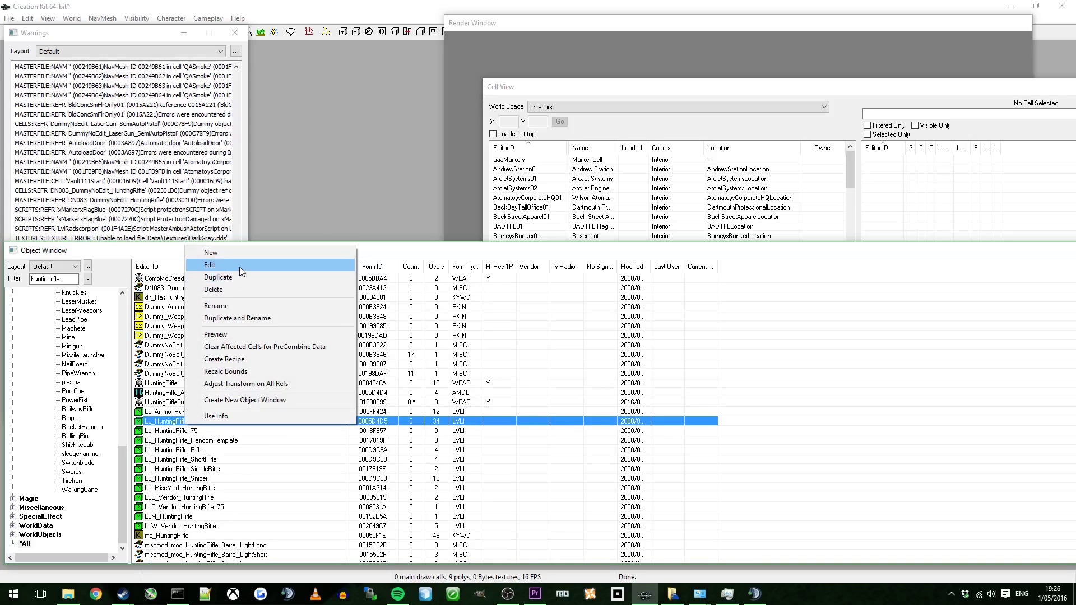
pyautogui.click(240, 266)
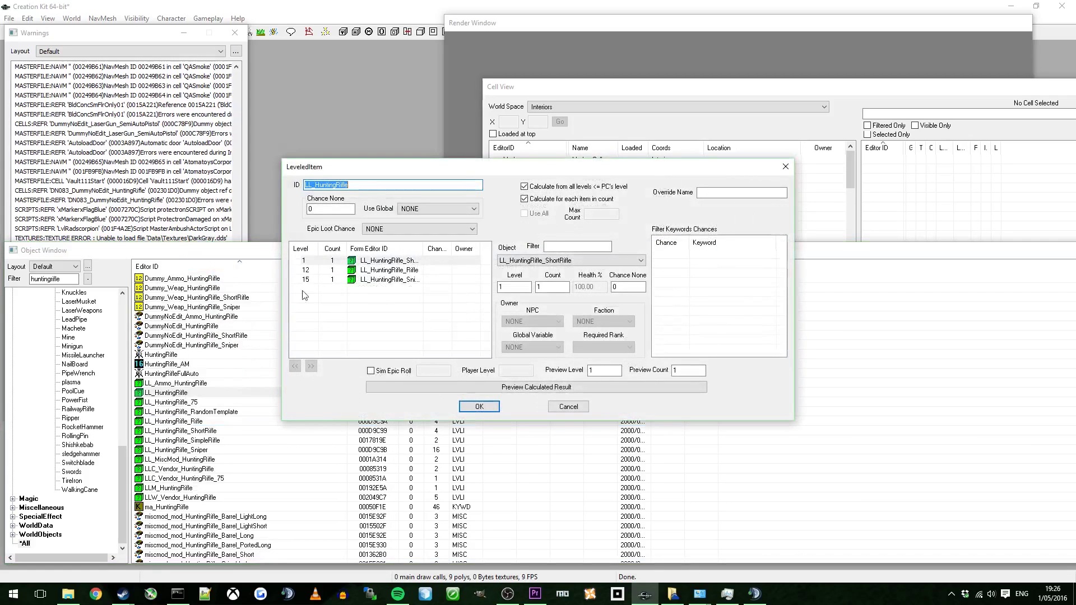
pyautogui.click(399, 263)
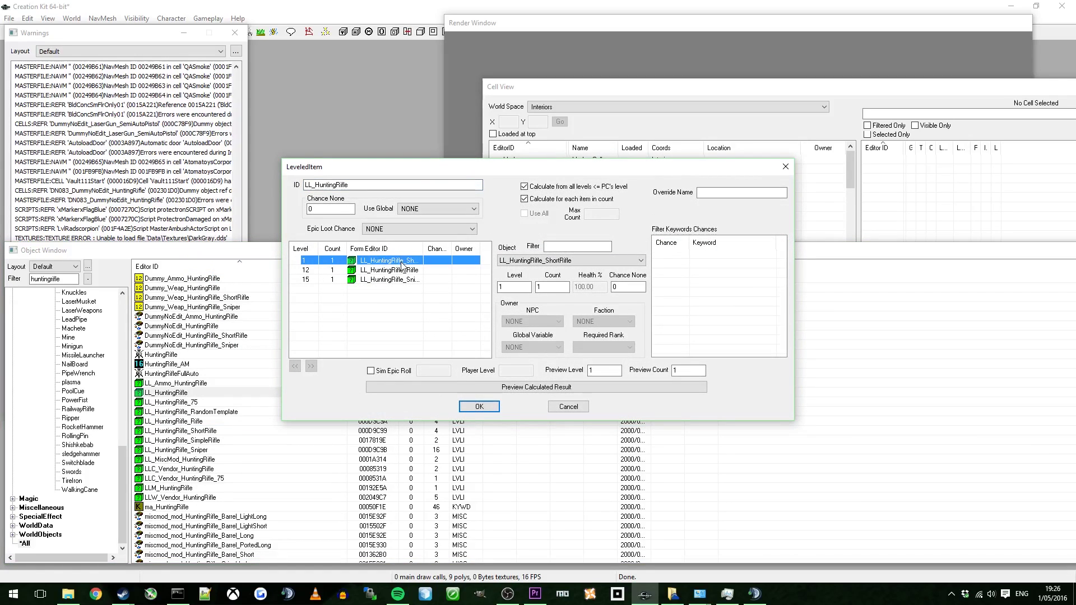
pyautogui.doubleClick(401, 262)
# Step: Attempt a new ShortRifle entry, then remove the unwanted 10mm entry
pyautogui.click(401, 261)
pyautogui.rightClick(402, 262)
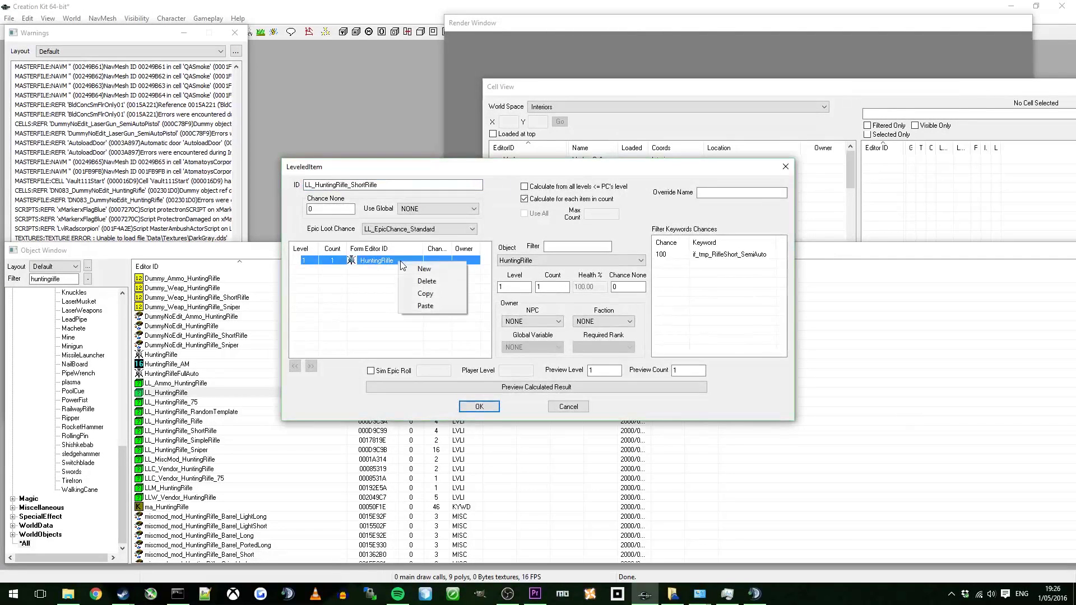
pyautogui.click(382, 261)
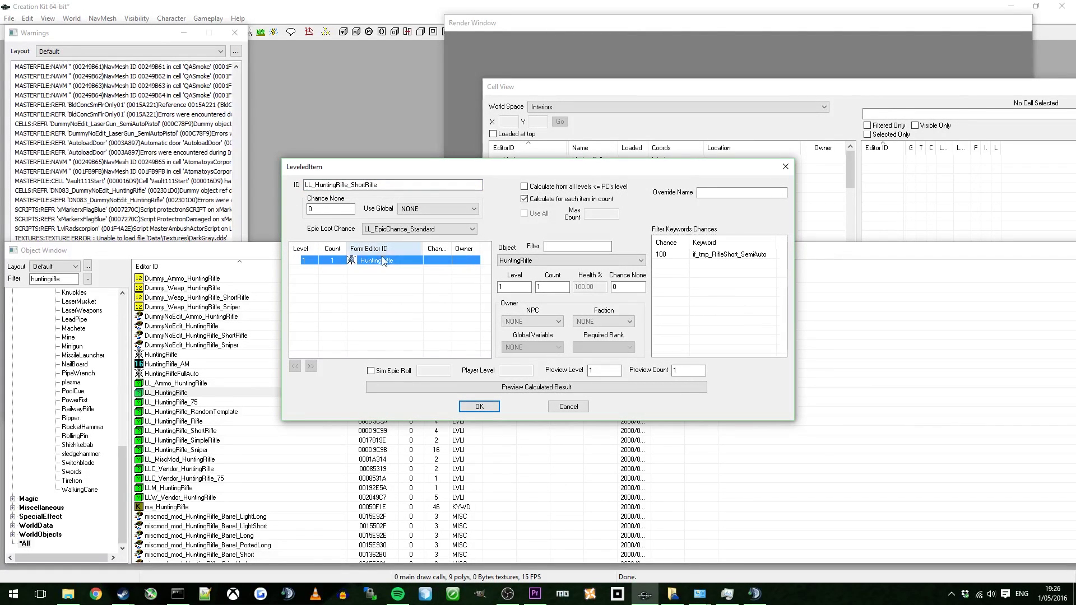
pyautogui.rightClick(382, 269)
pyautogui.click(395, 275)
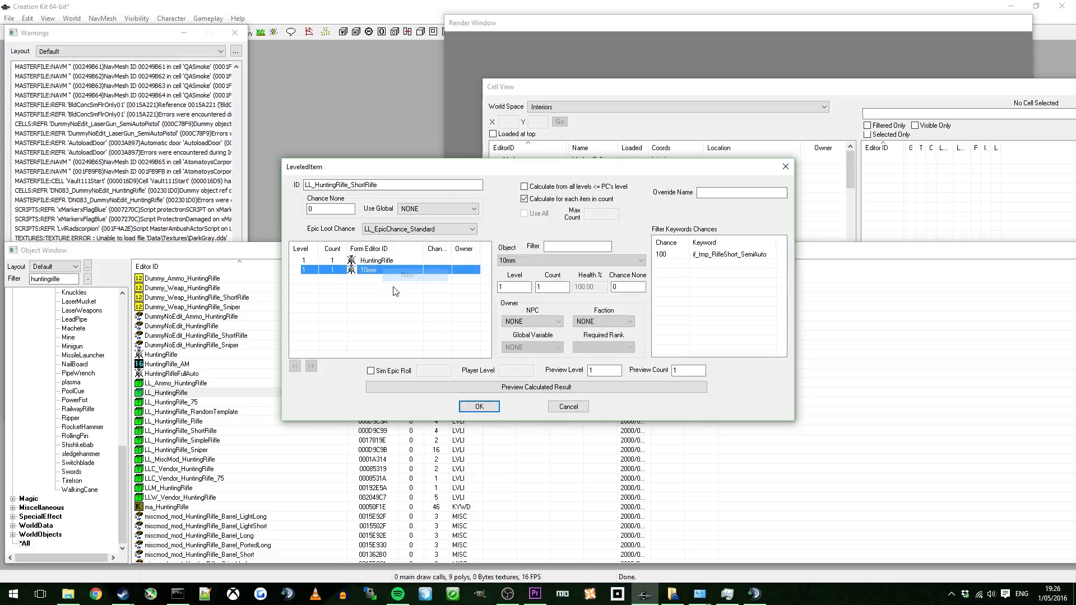
pyautogui.click(526, 260)
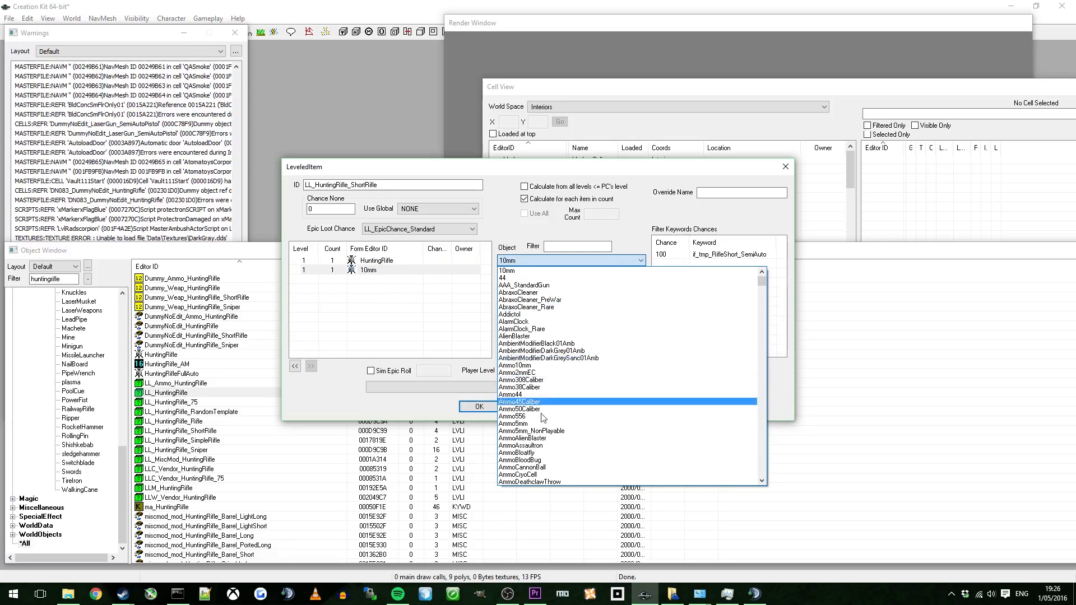
pyautogui.scroll(-3, 543, 393)
pyautogui.click(540, 260)
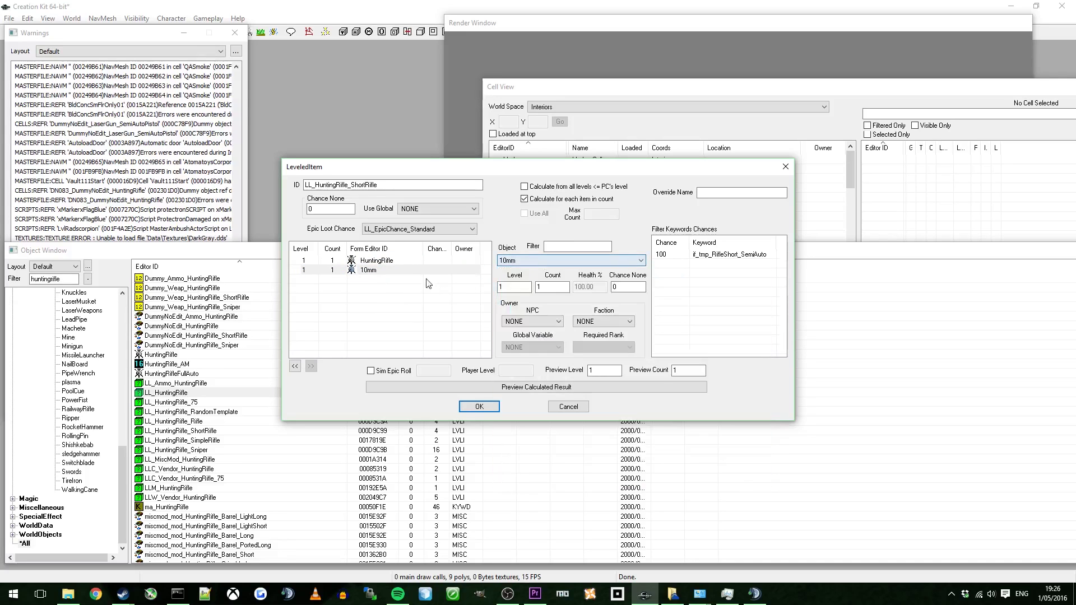
pyautogui.rightClick(429, 283)
pyautogui.click(451, 291)
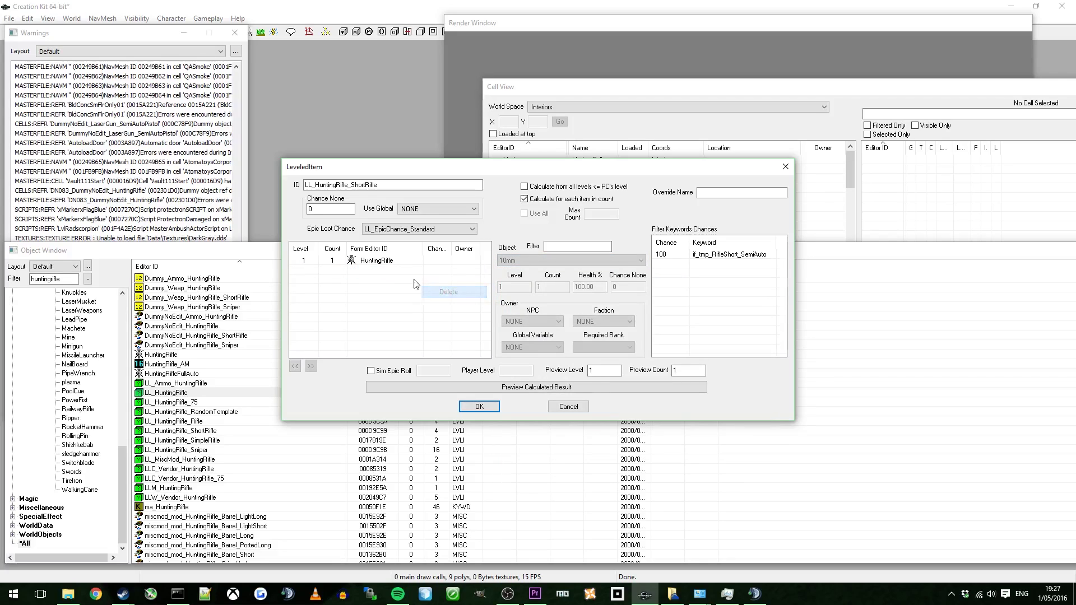
# Step: Add HuntingRifleFullAuto as a level 1 ShortRifle entry and save the list
pyautogui.rightClick(405, 261)
pyautogui.click(431, 270)
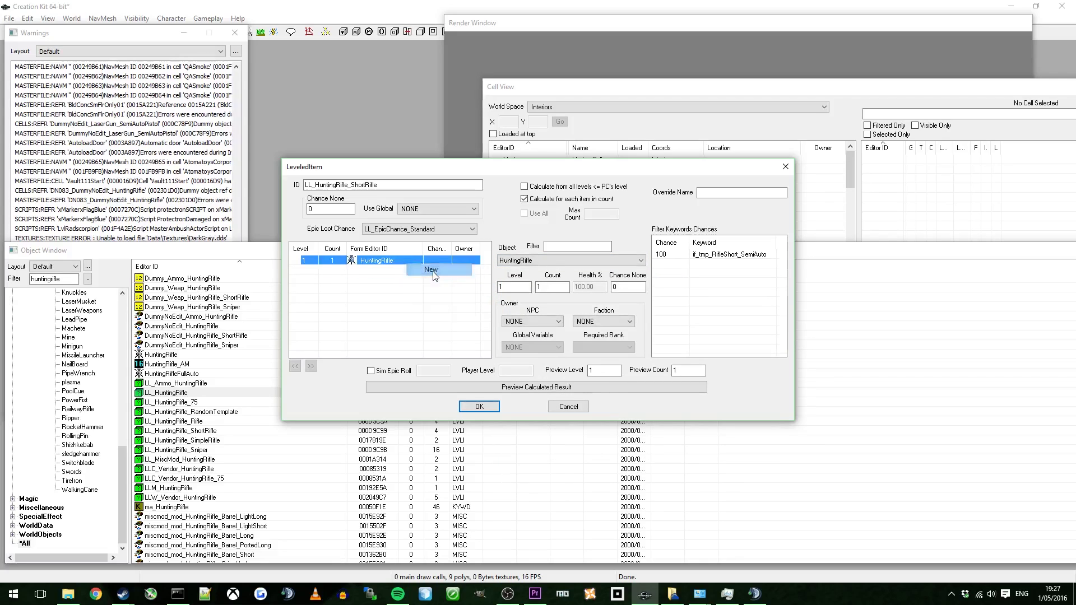
pyautogui.click(516, 261)
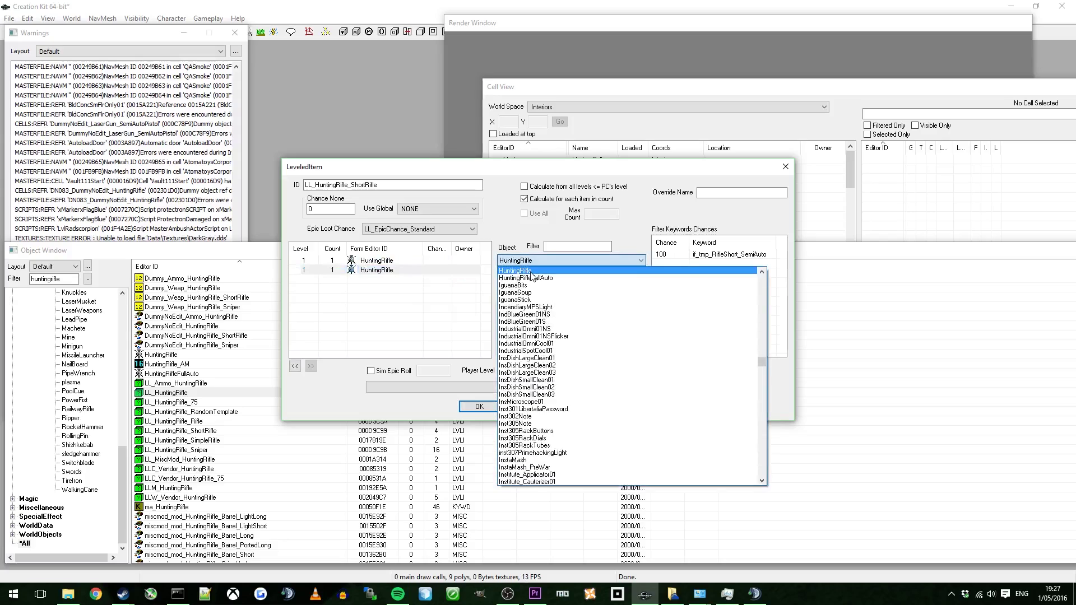
pyautogui.click(530, 278)
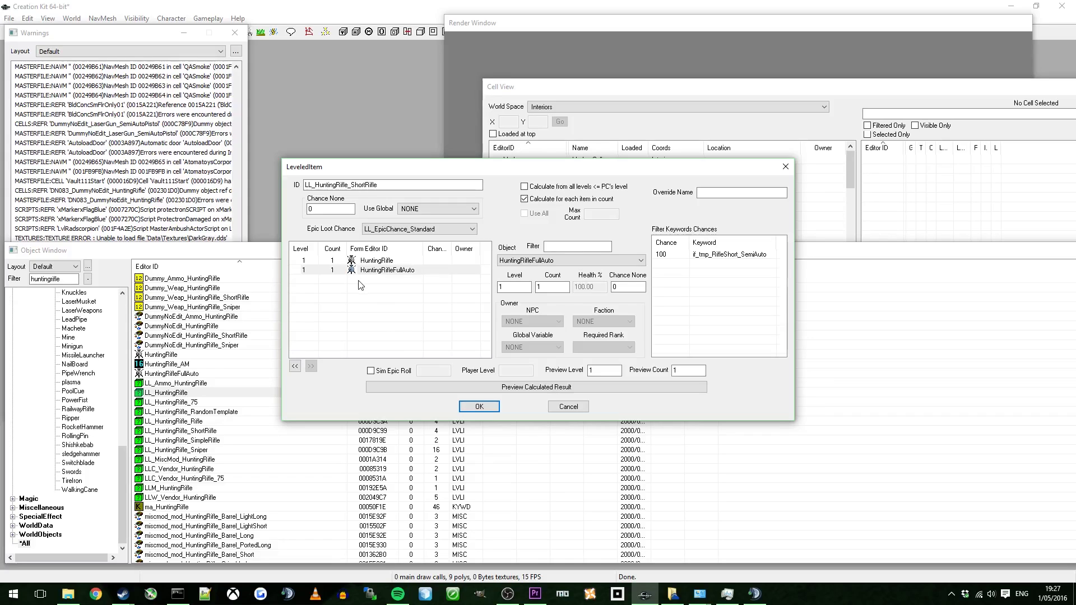
pyautogui.click(480, 407)
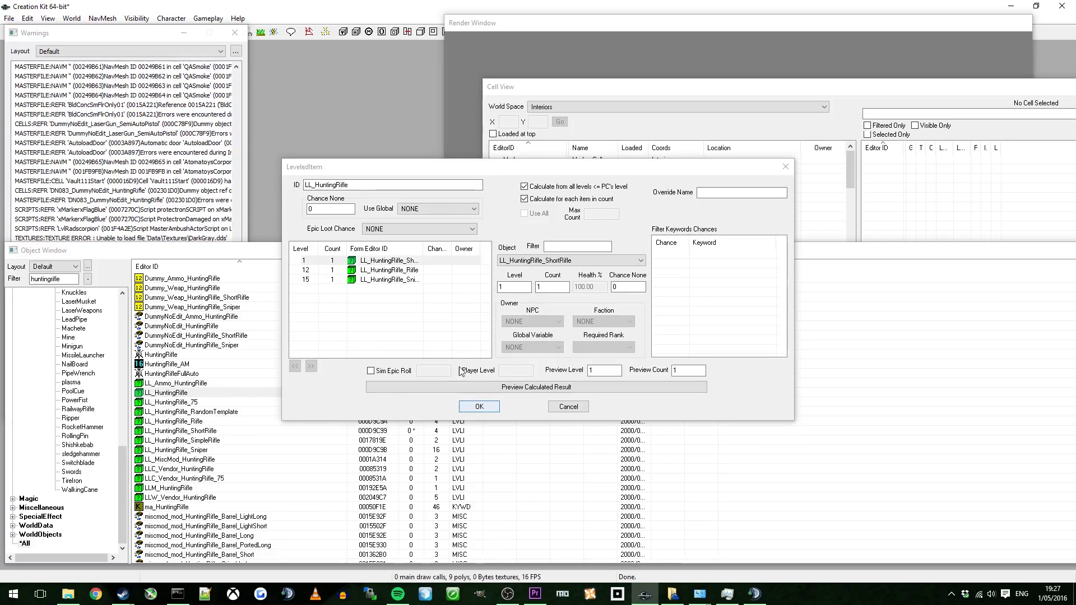
# Step: Recheck the ShortRifle sublist, then open LL_HuntingRifle_Rifle and back out without adding anything
pyautogui.doubleClick(392, 261)
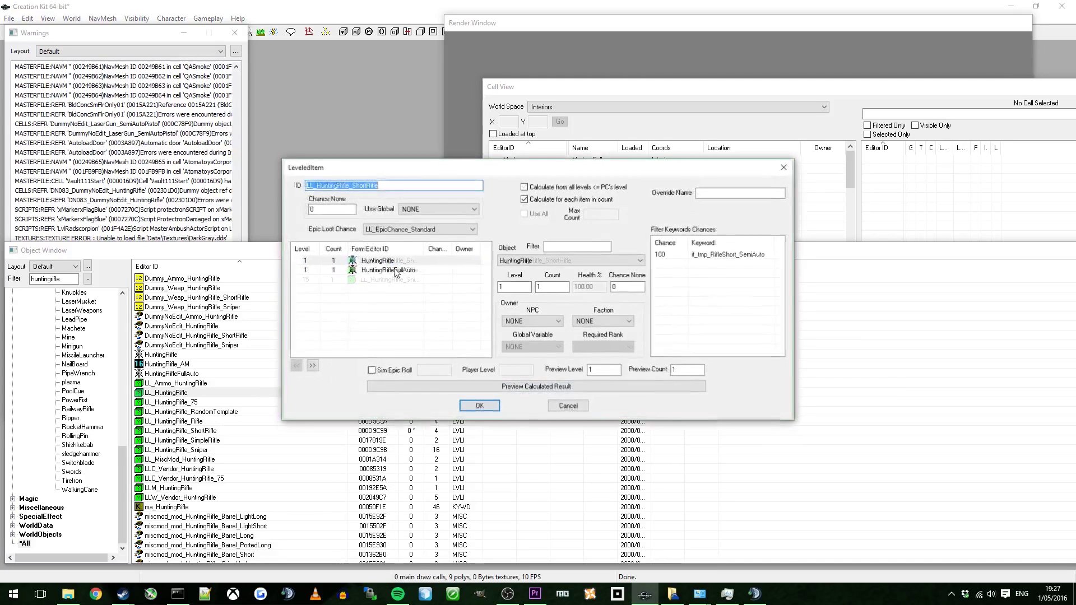
pyautogui.press('Escape')
pyautogui.click(379, 271)
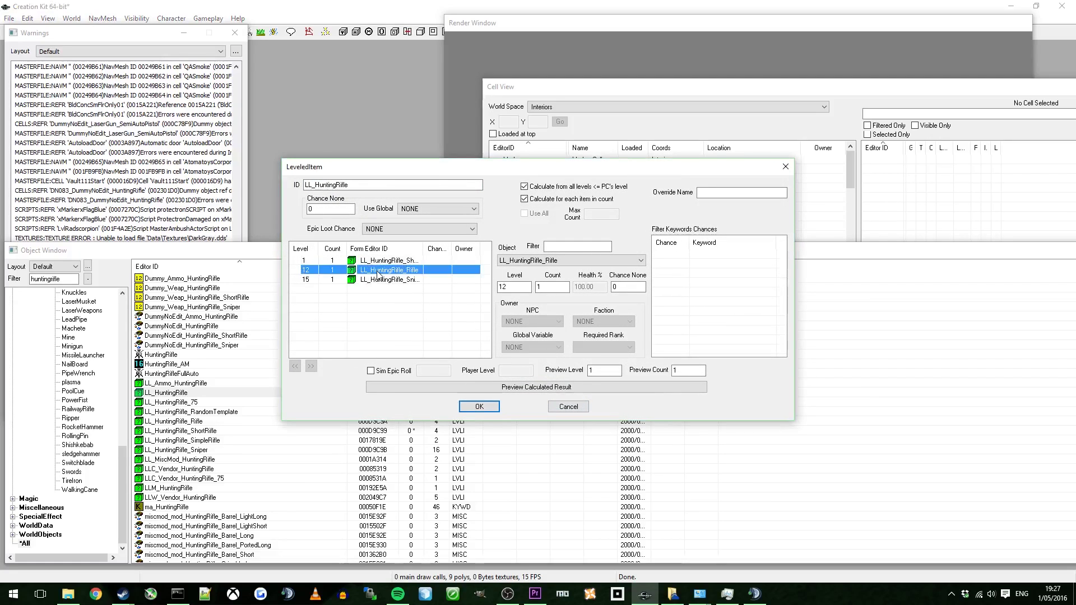
pyautogui.doubleClick(379, 271)
pyautogui.click(395, 261)
pyautogui.rightClick(395, 262)
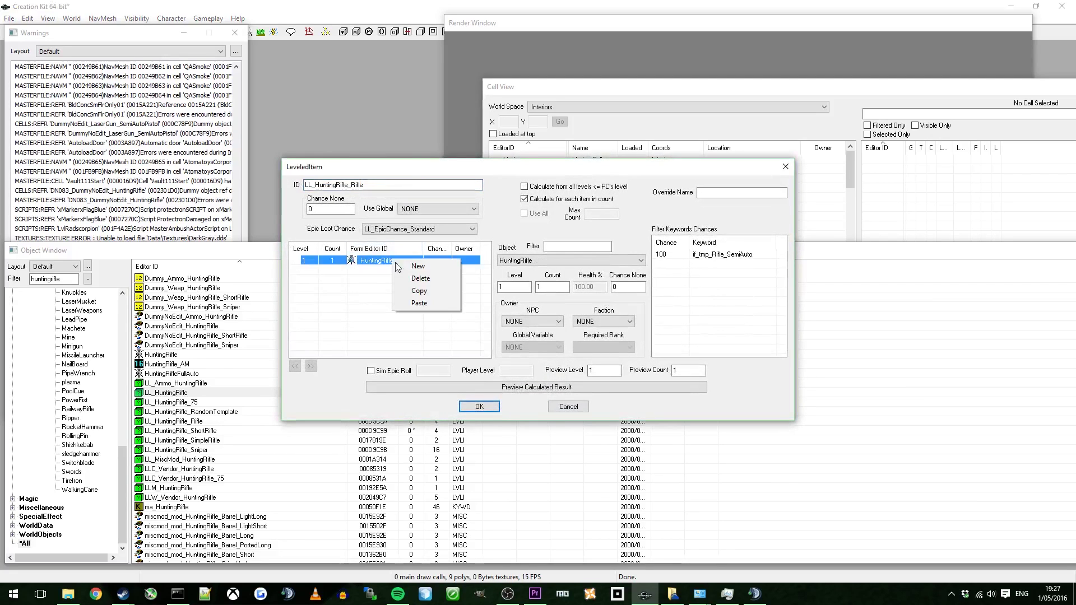
pyautogui.click(403, 266)
pyautogui.click(611, 265)
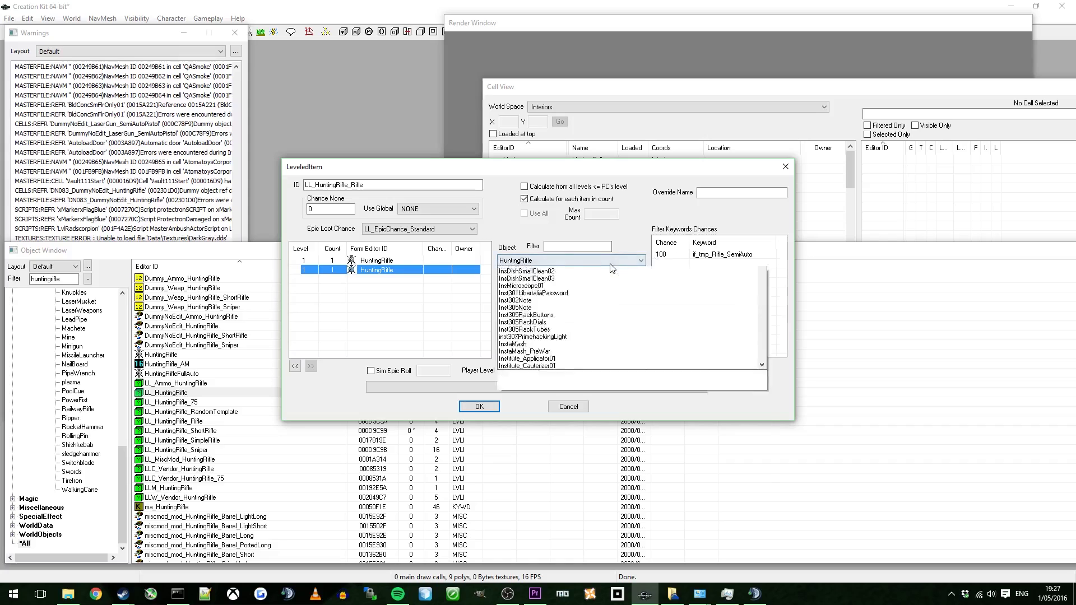
pyautogui.press('Escape')
pyautogui.click(479, 407)
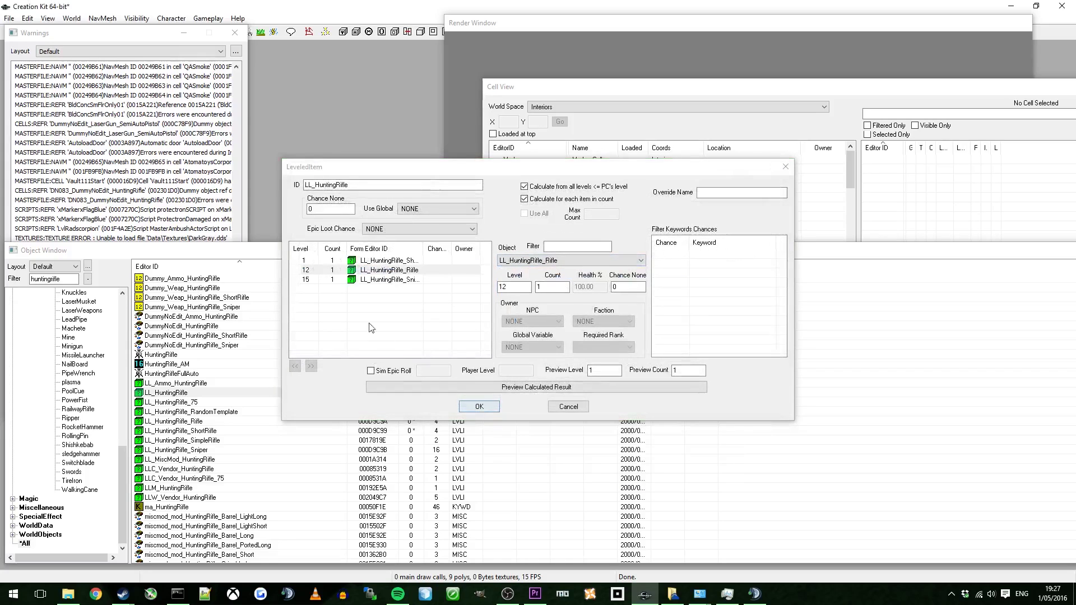
# Step: Open LL_HuntingRifle_Sniper and add a HuntingRifleFullAuto entry next to HuntingRifle
pyautogui.doubleClick(393, 279)
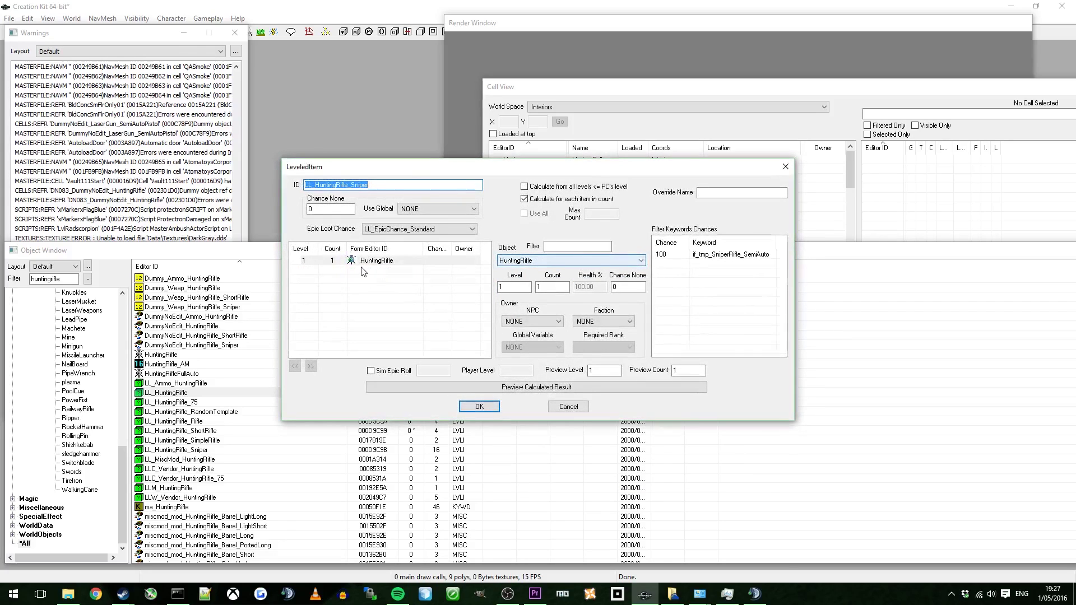
pyautogui.rightClick(369, 261)
pyautogui.click(384, 268)
pyautogui.click(554, 262)
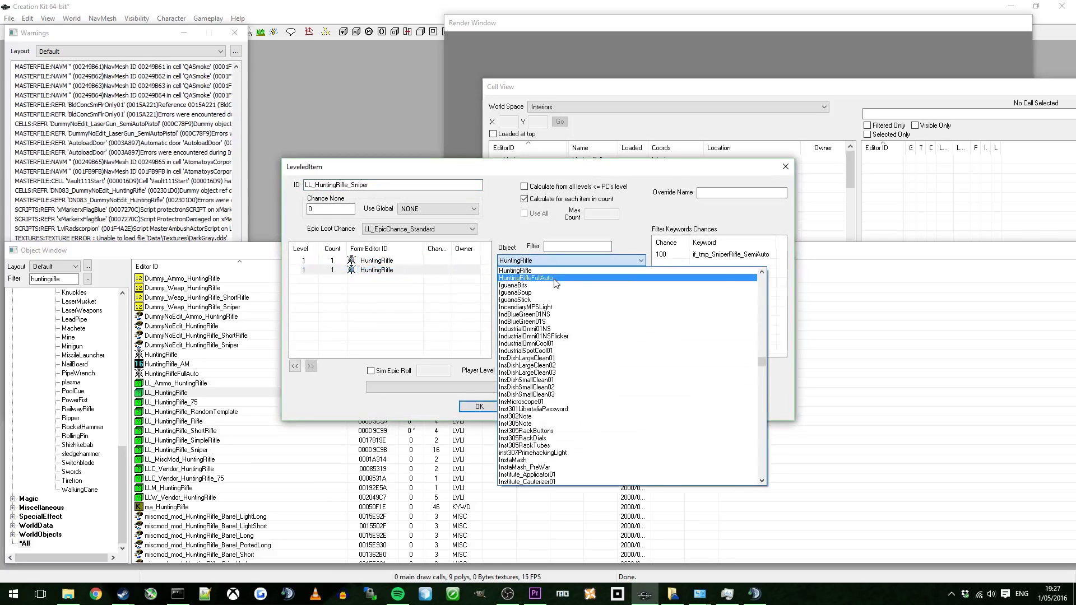
pyautogui.click(555, 280)
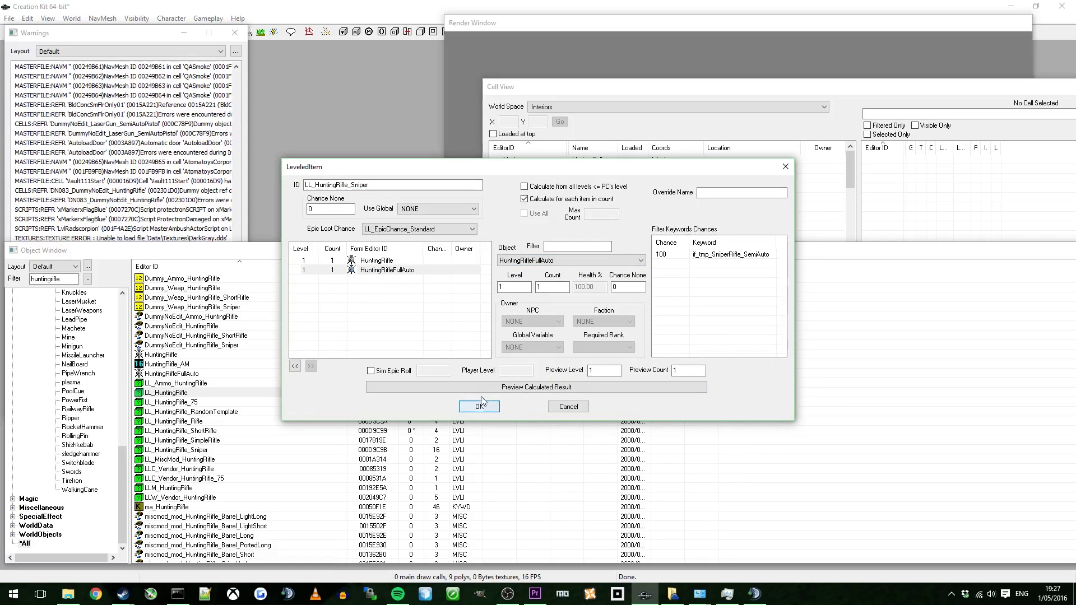
pyautogui.click(481, 387)
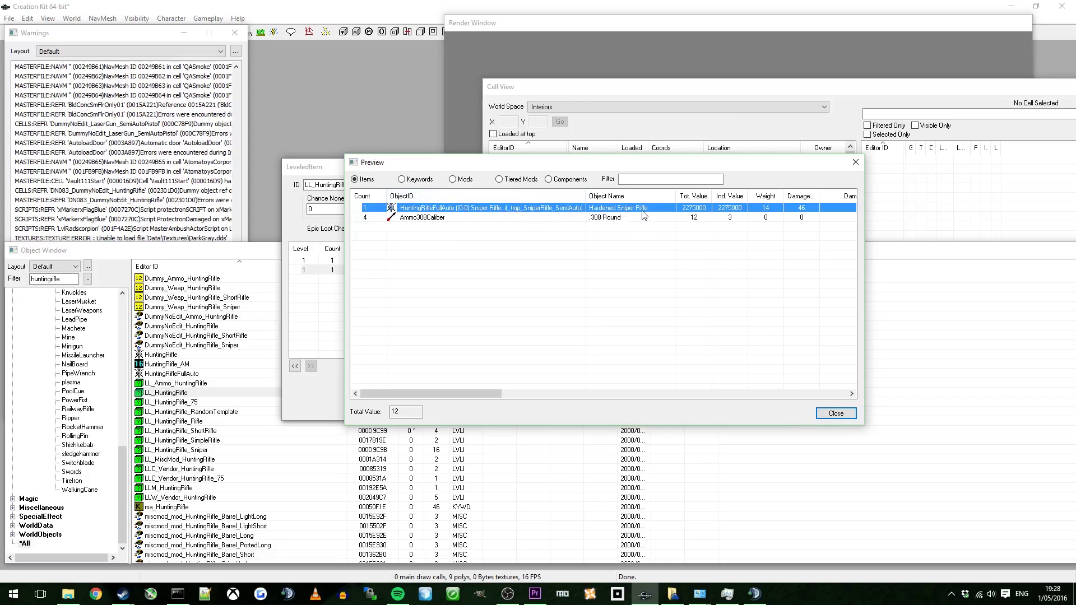
pyautogui.click(534, 218)
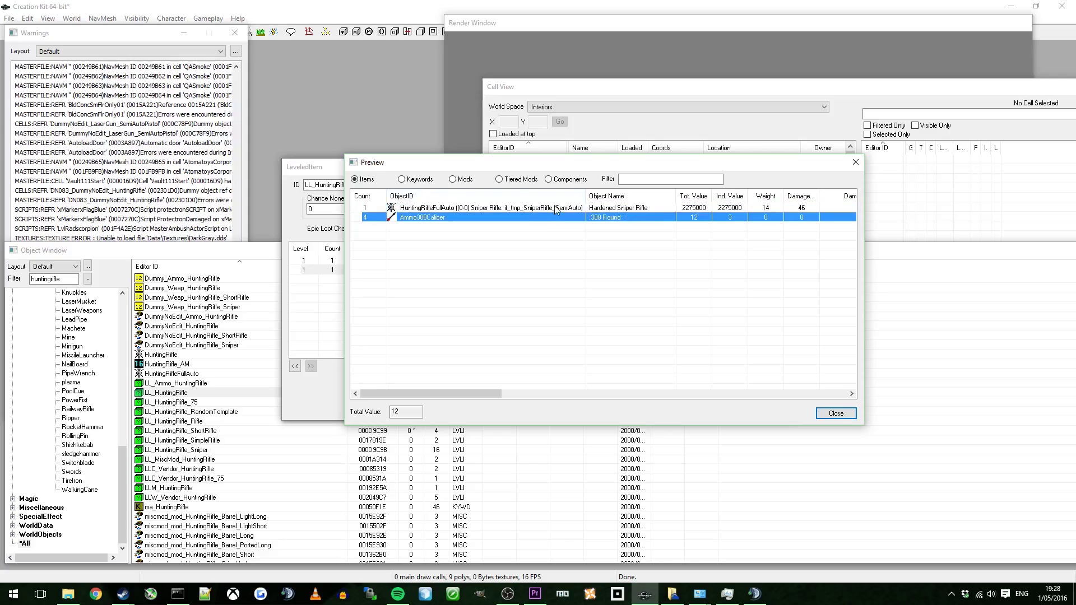
pyautogui.click(556, 210)
pyautogui.click(475, 220)
pyautogui.click(836, 413)
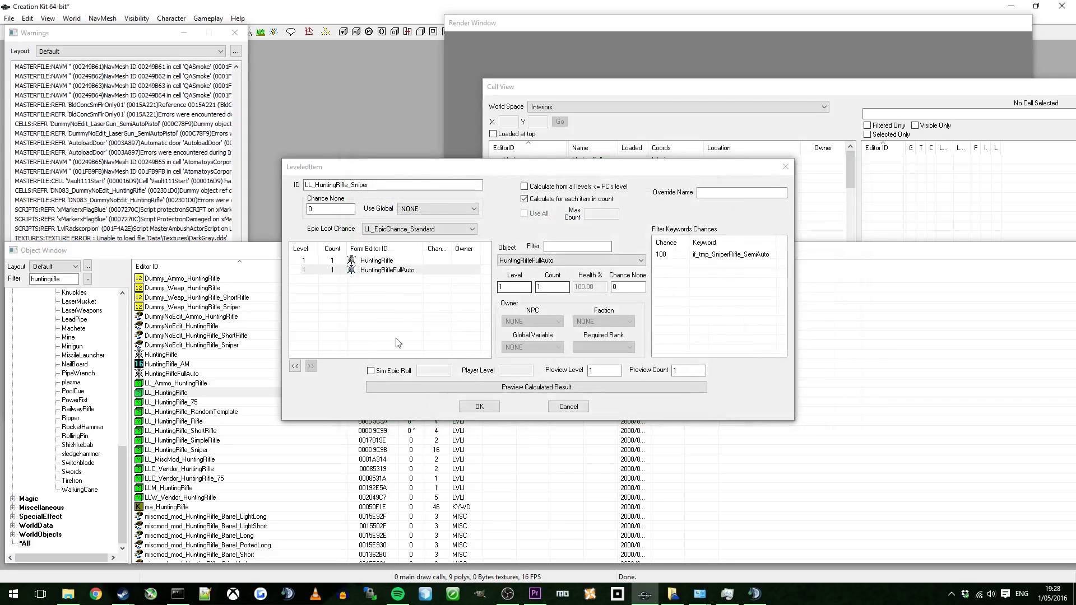
# Step: Save the Sniper and LL_HuntingRifle lists, and view LL_HuntingRifle_75 without changes
pyautogui.click(473, 406)
pyautogui.click(481, 406)
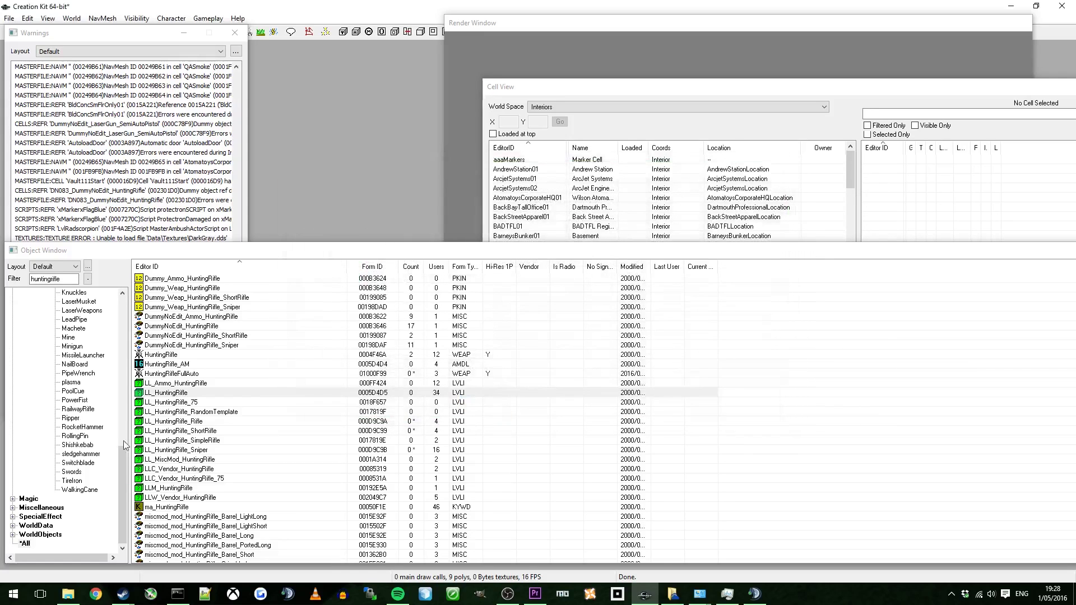
pyautogui.click(204, 403)
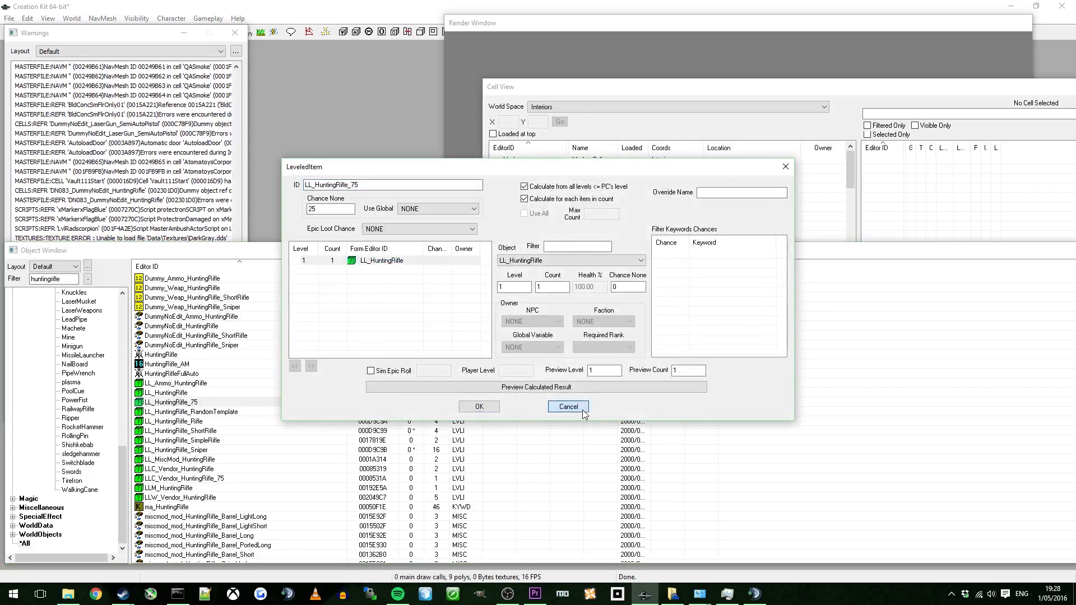
pyautogui.click(583, 409)
# Step: Add HuntingRifleFullAuto beside HuntingRifle in LL_HuntingRifle_RandomTemplate and confirm
pyautogui.doubleClick(205, 413)
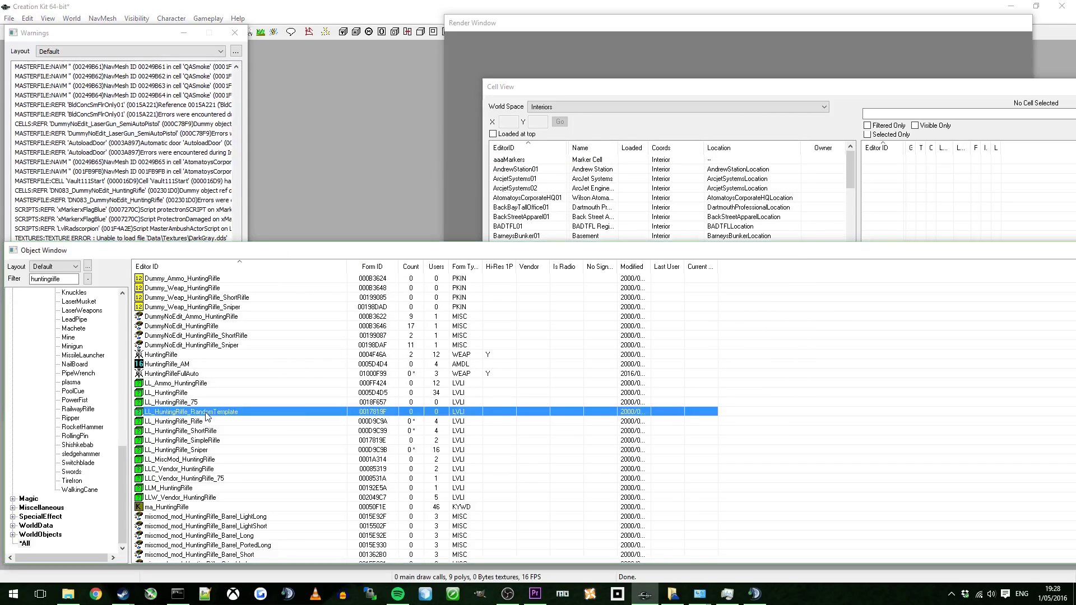
pyautogui.click(365, 260)
pyautogui.rightClick(367, 260)
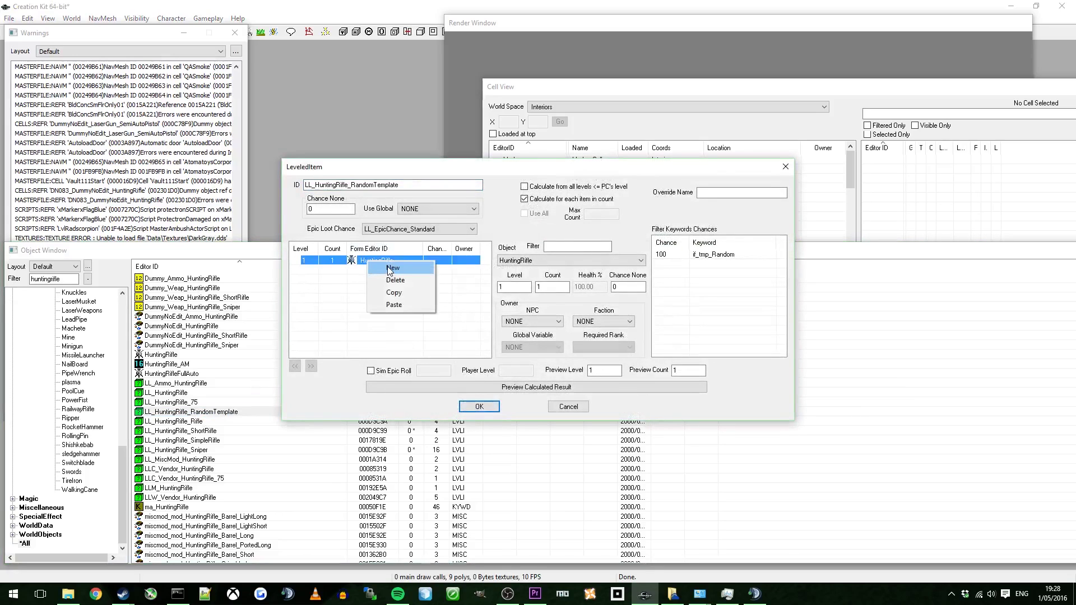
pyautogui.click(386, 265)
pyautogui.click(560, 260)
pyautogui.click(526, 278)
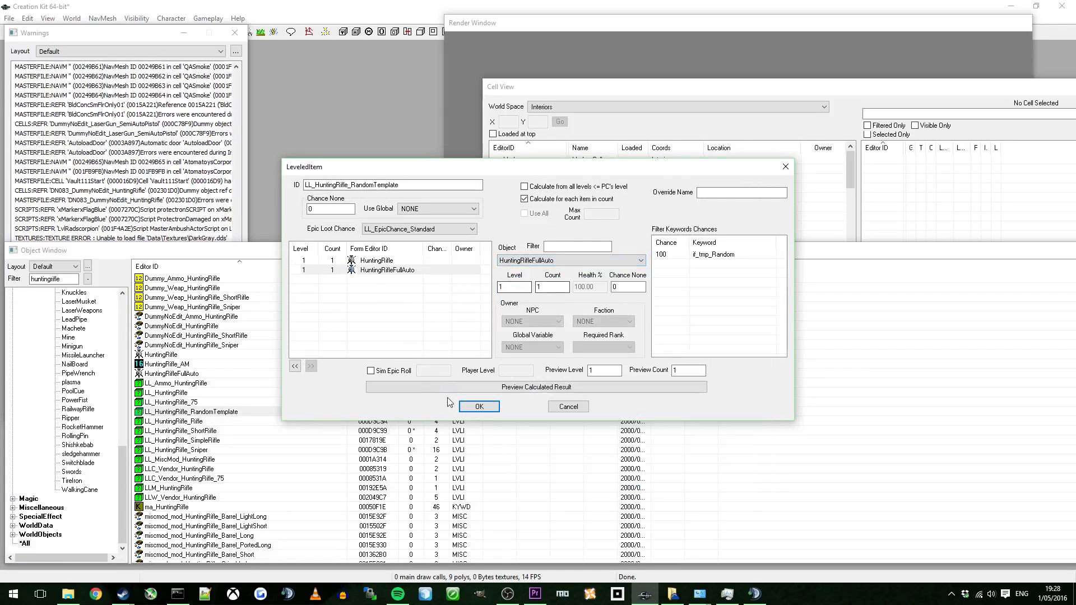
pyautogui.click(479, 407)
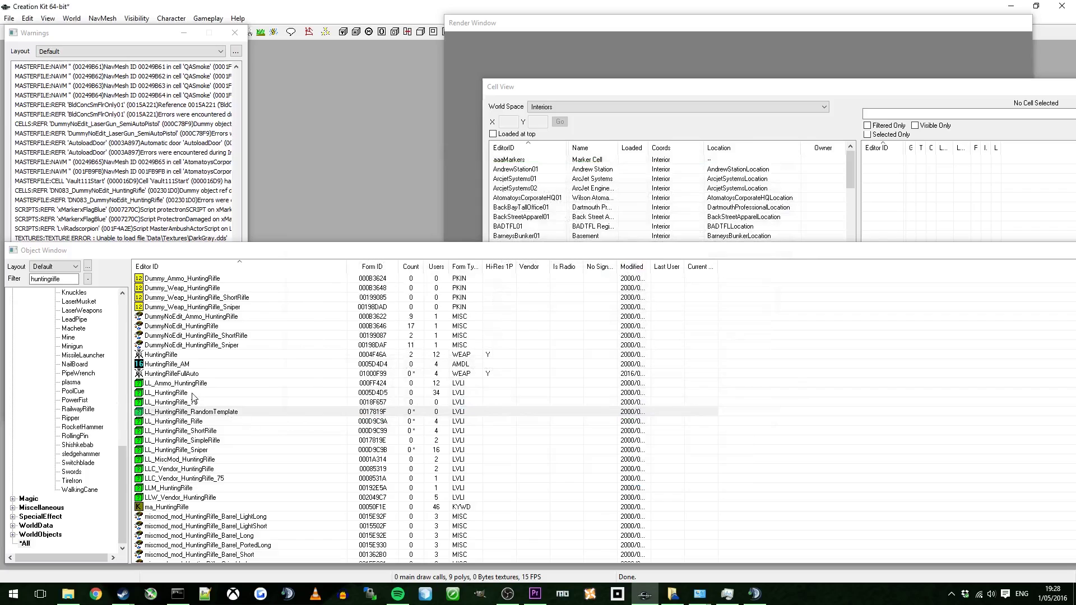
pyautogui.click(214, 422)
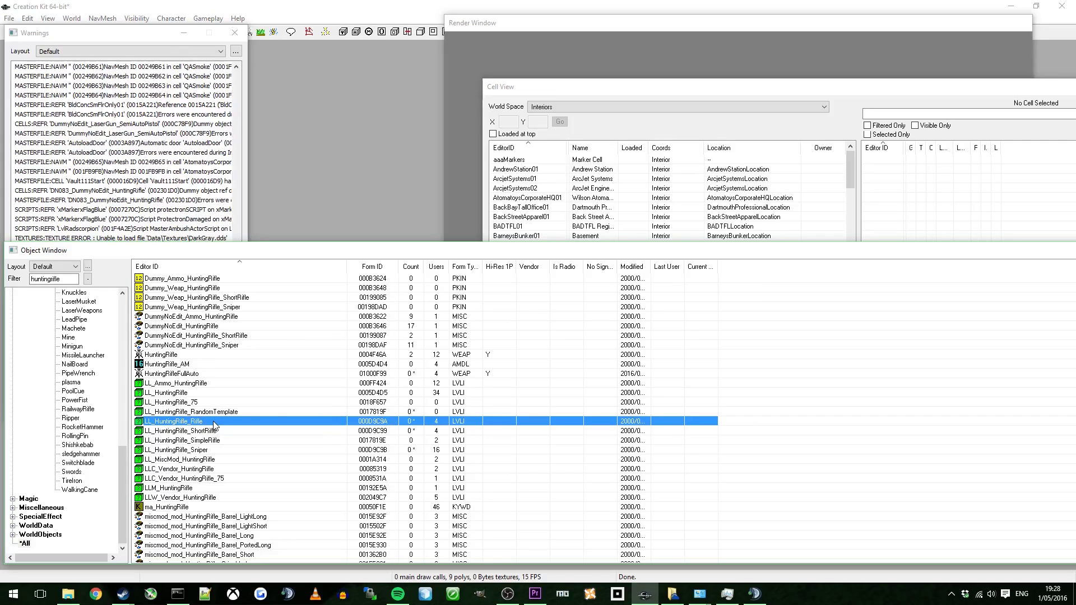
# Step: Open LL_HuntingRifle_Rifle and LL_HuntingRifle_ShortRifle and close both unchanged
pyautogui.doubleClick(221, 424)
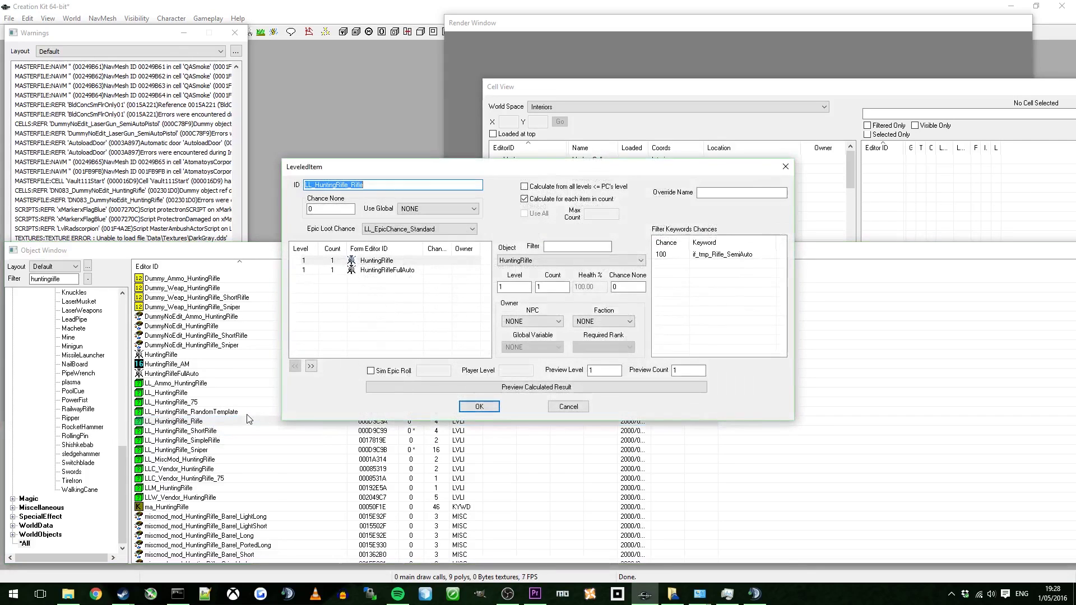
pyautogui.click(568, 406)
pyautogui.doubleClick(192, 432)
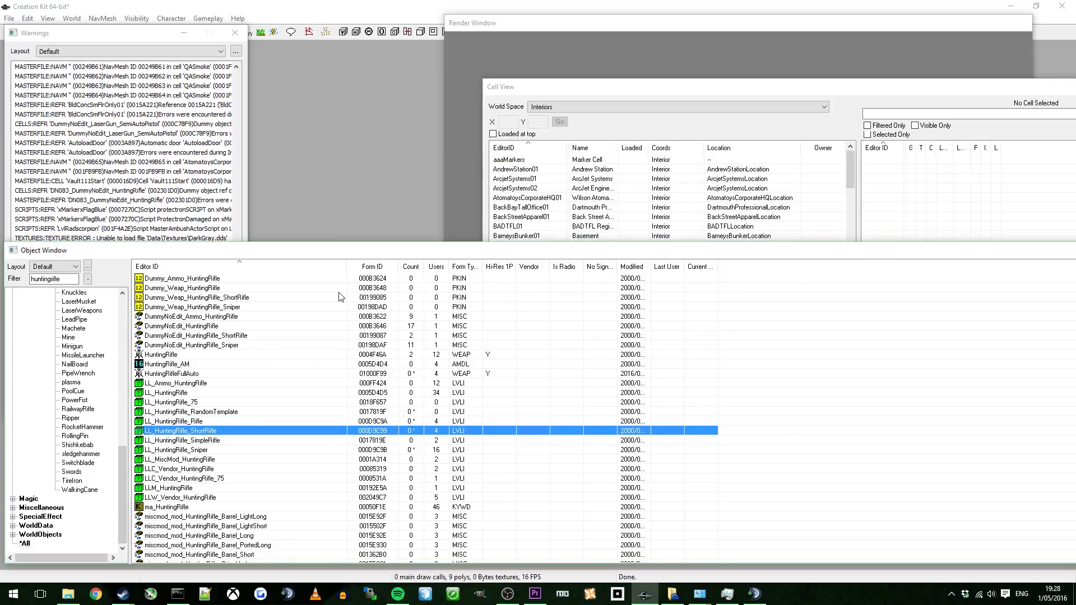
pyautogui.click(568, 407)
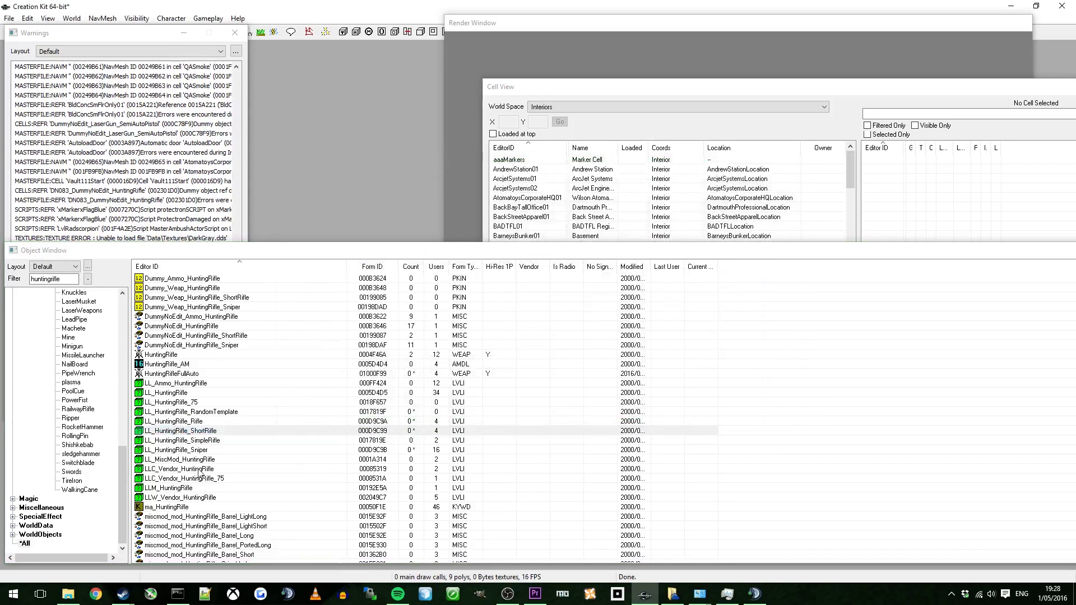
# Step: Add HuntingRifleFullAuto to LL_HuntingRifle_SimpleRifle and confirm the list
pyautogui.click(207, 442)
pyautogui.doubleClick(208, 441)
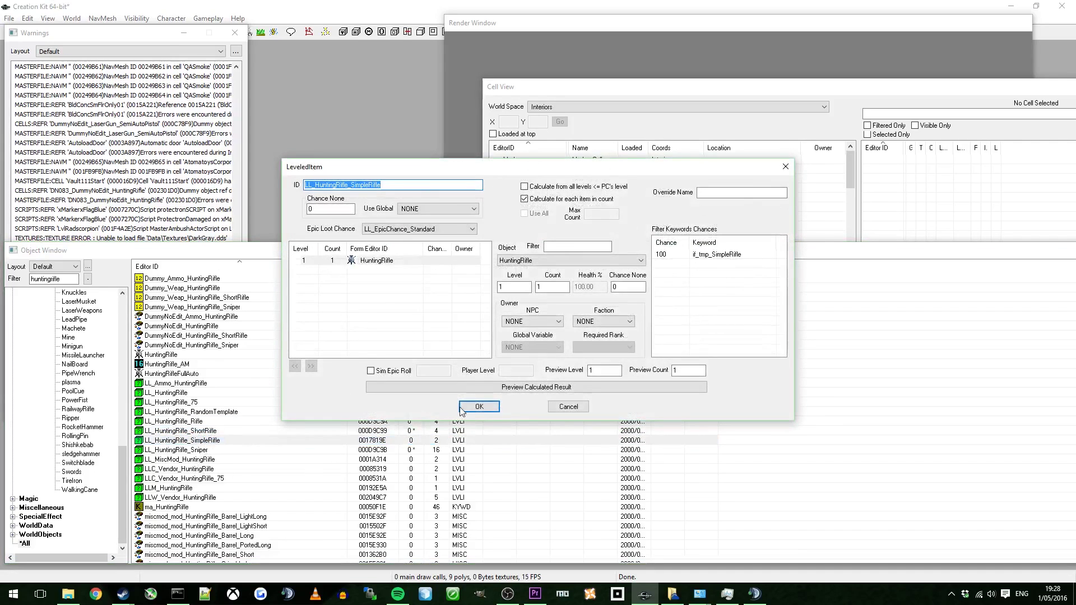
pyautogui.rightClick(401, 263)
pyautogui.click(426, 271)
pyautogui.click(542, 261)
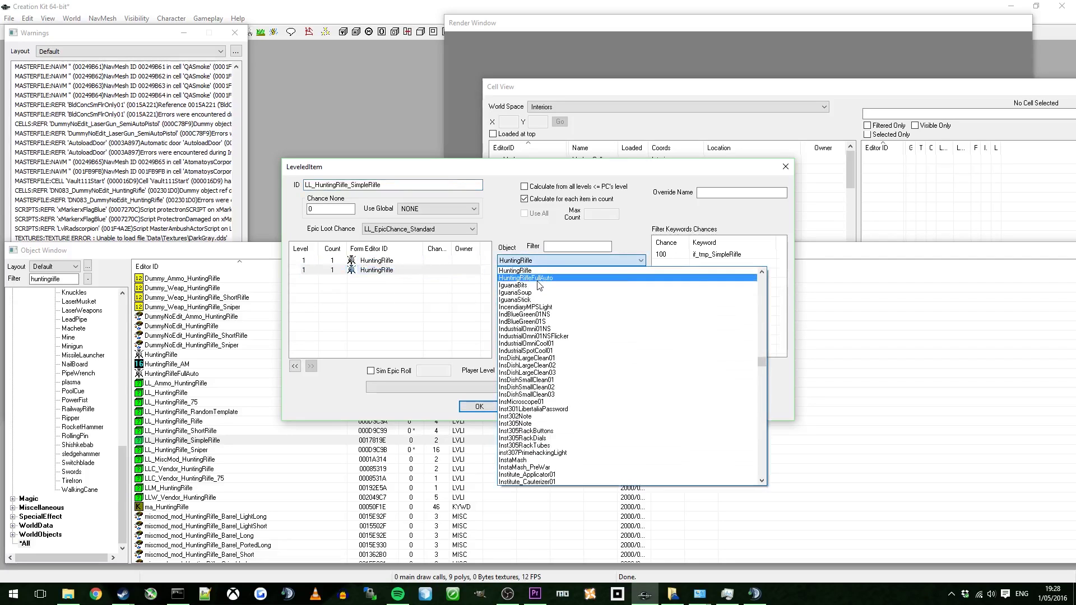
pyautogui.click(538, 280)
pyautogui.click(479, 406)
# Step: Open LL_HuntingRifle_Sniper to check it and close it unchanged
pyautogui.click(200, 452)
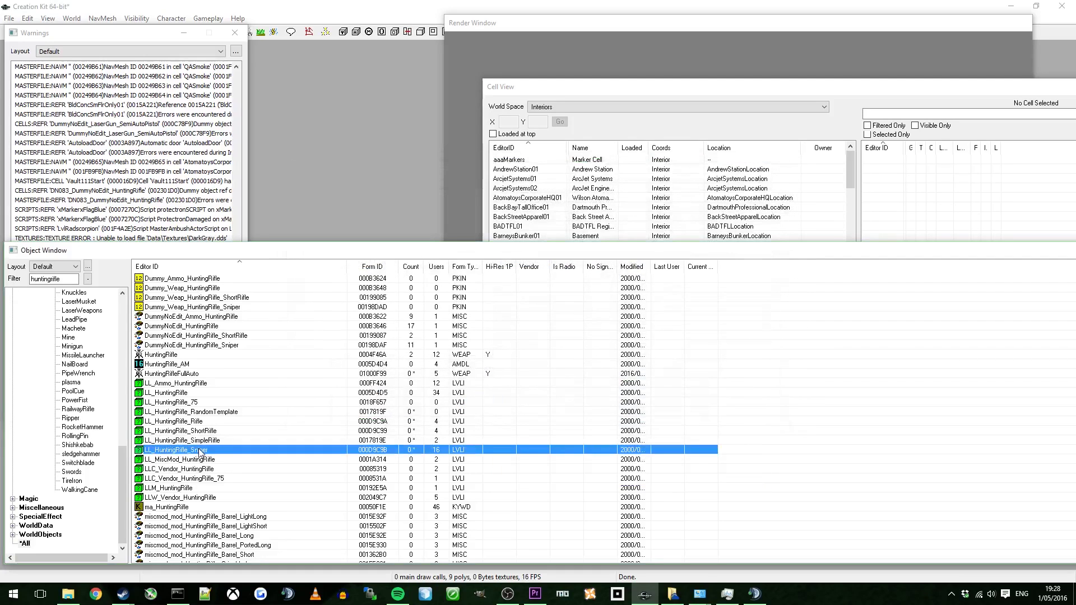
pyautogui.doubleClick(286, 449)
pyautogui.click(571, 409)
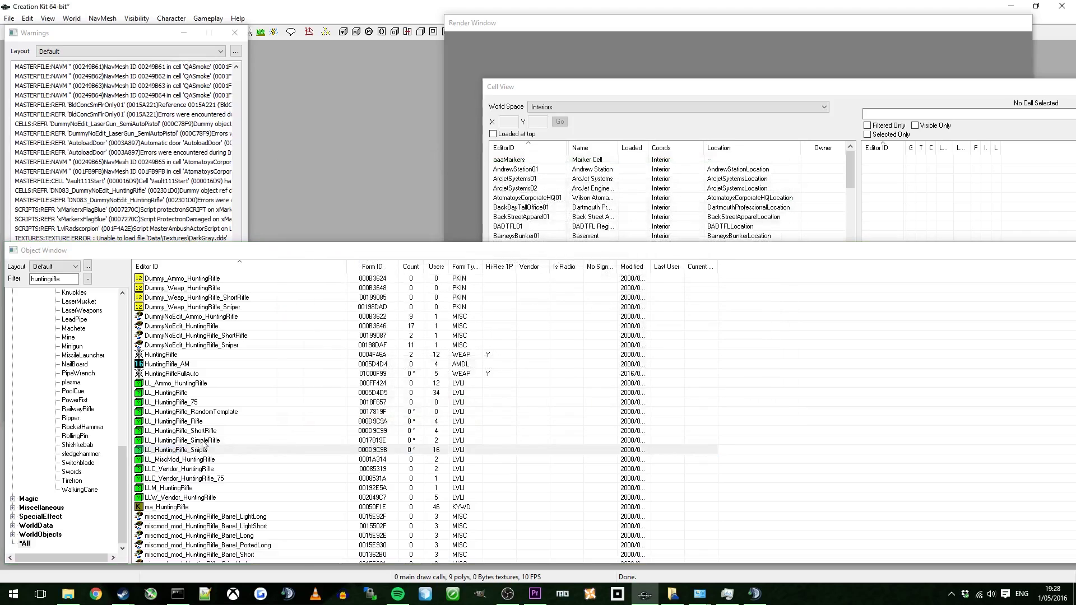
pyautogui.doubleClick(194, 461)
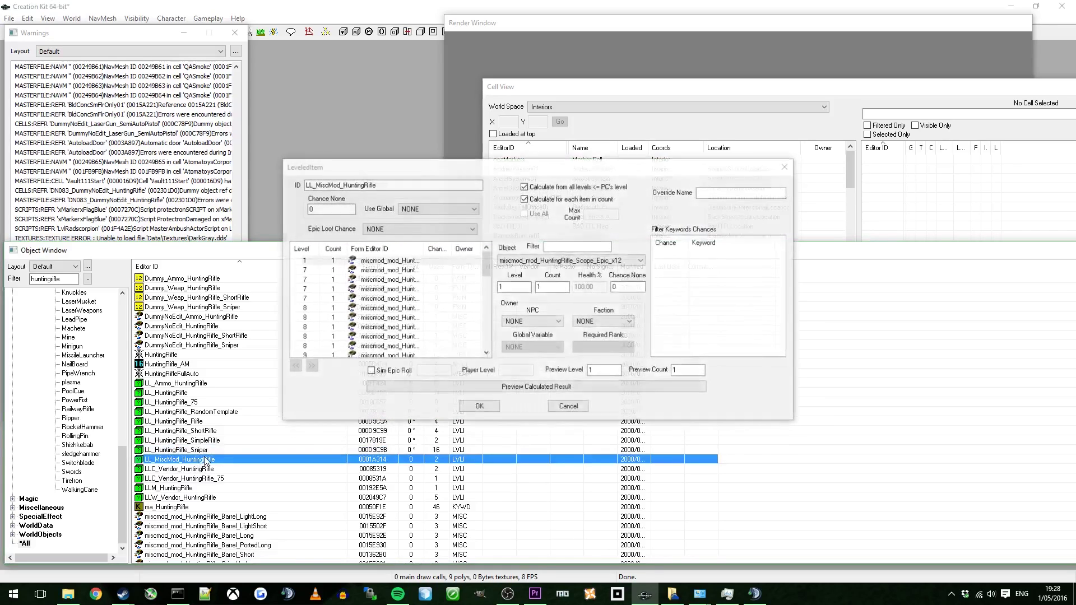
pyautogui.scroll(-5, 313, 330)
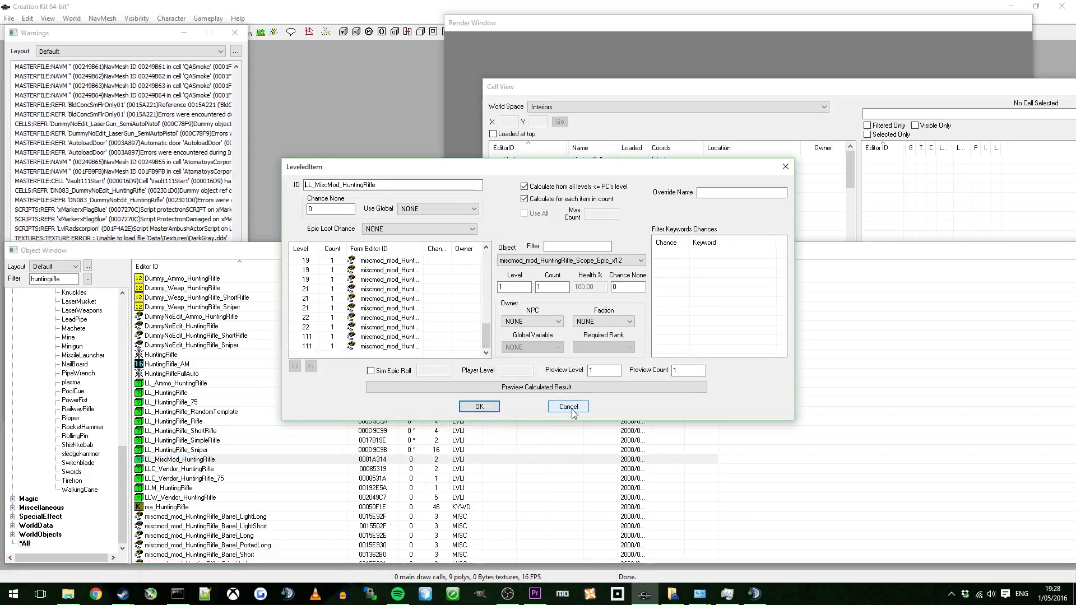
pyautogui.click(572, 411)
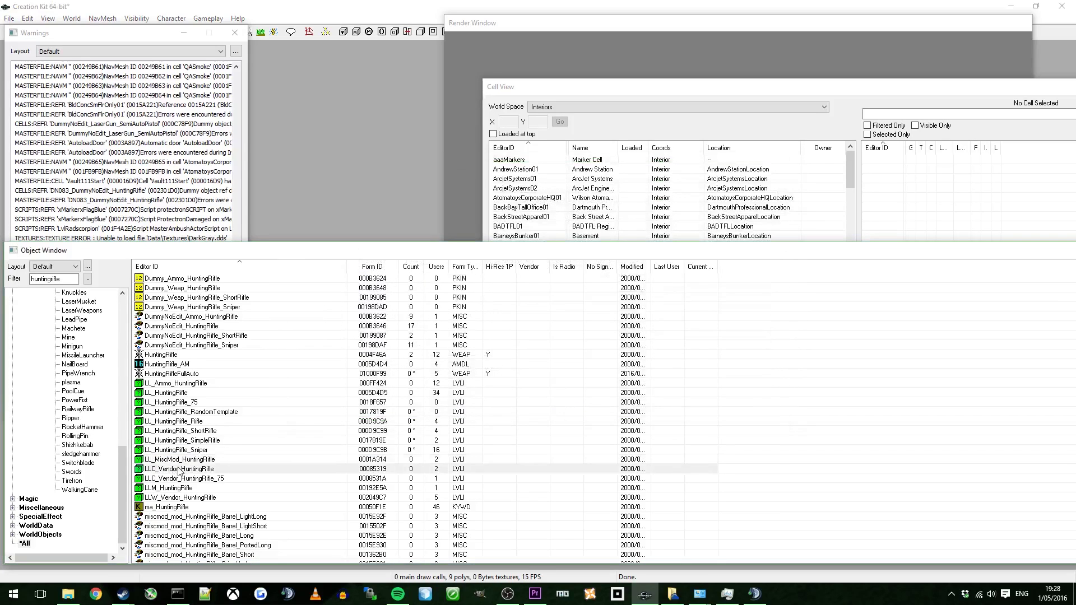
pyautogui.click(172, 469)
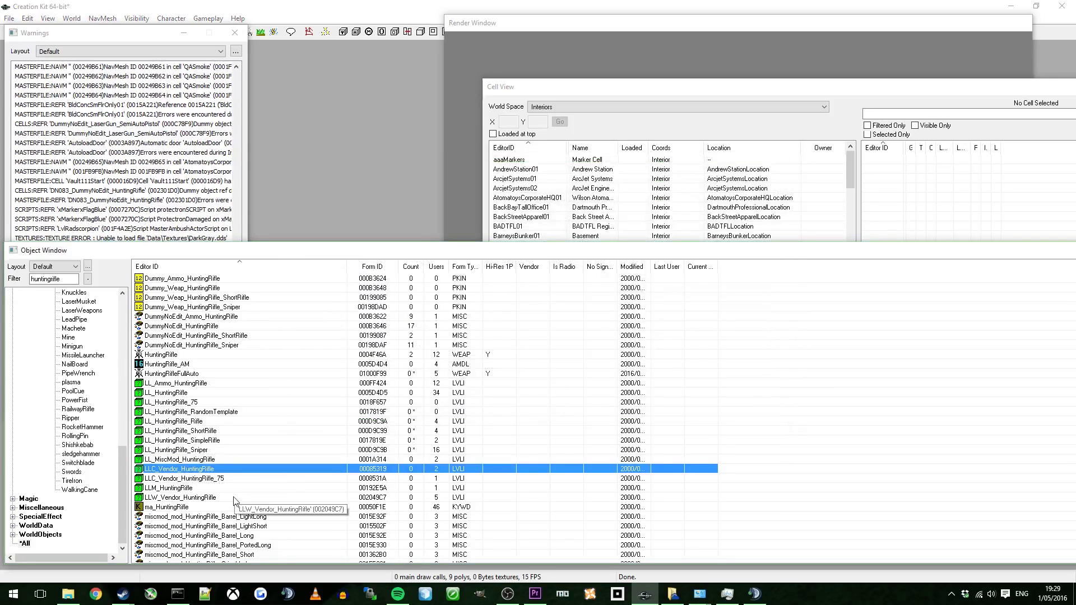
pyautogui.rightClick(206, 470)
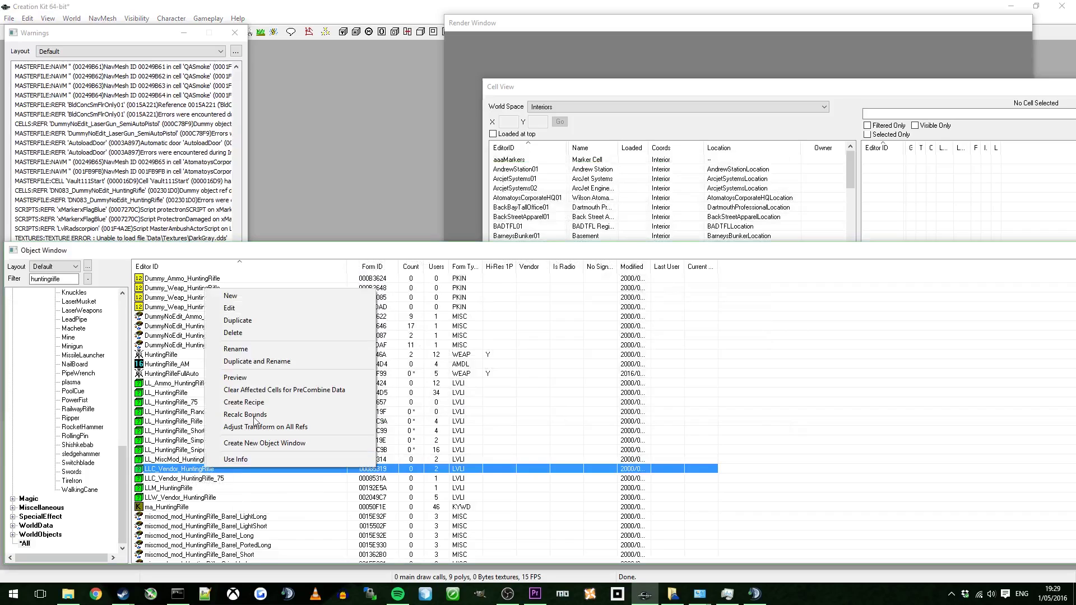
pyautogui.click(260, 297)
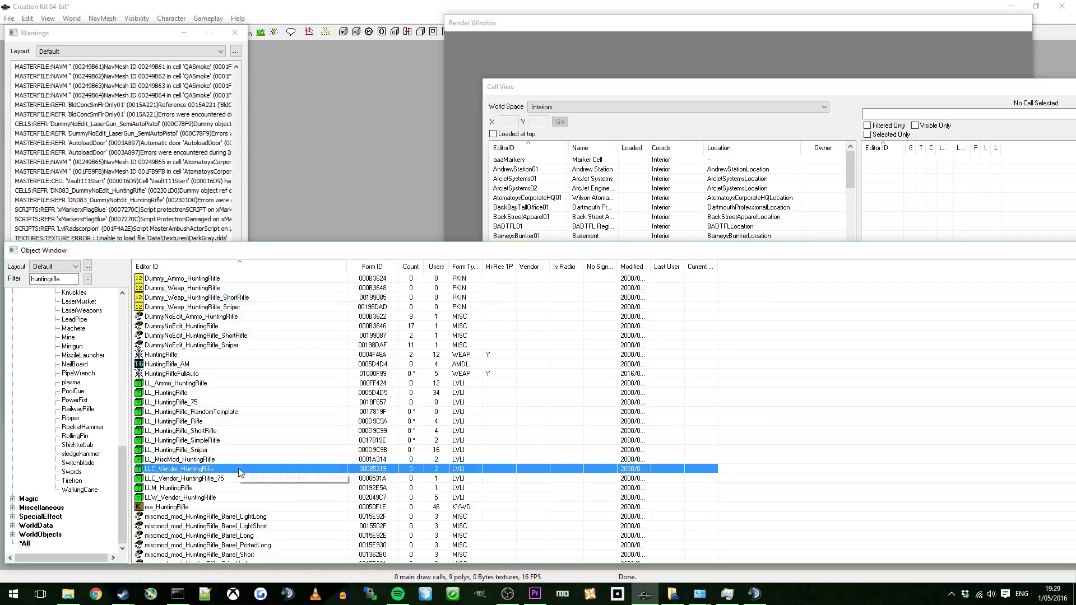
pyautogui.click(219, 478)
pyautogui.click(217, 470)
pyautogui.rightClick(218, 475)
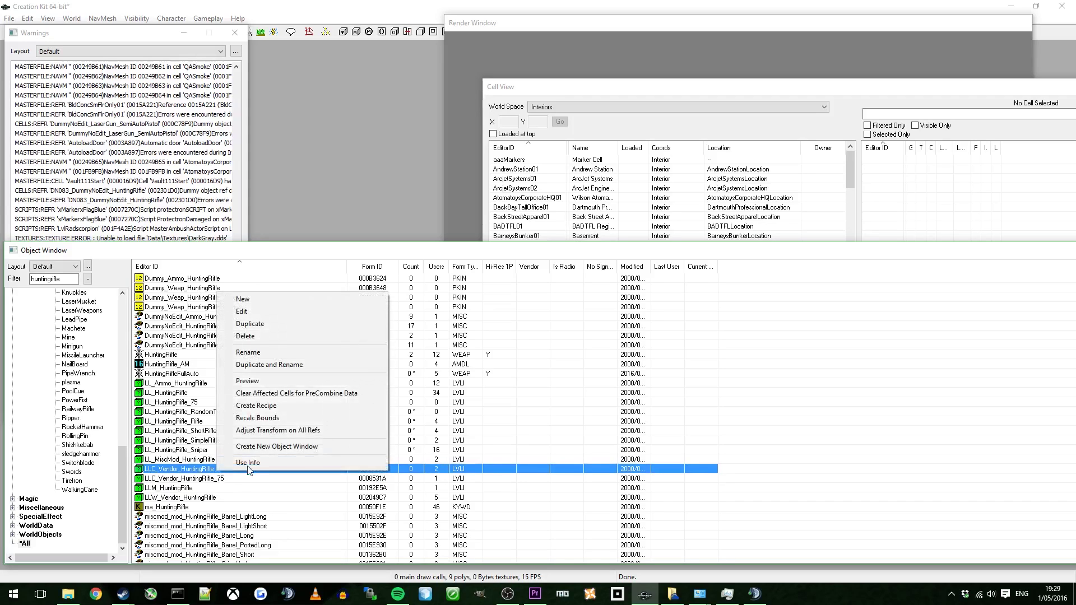
pyautogui.click(264, 311)
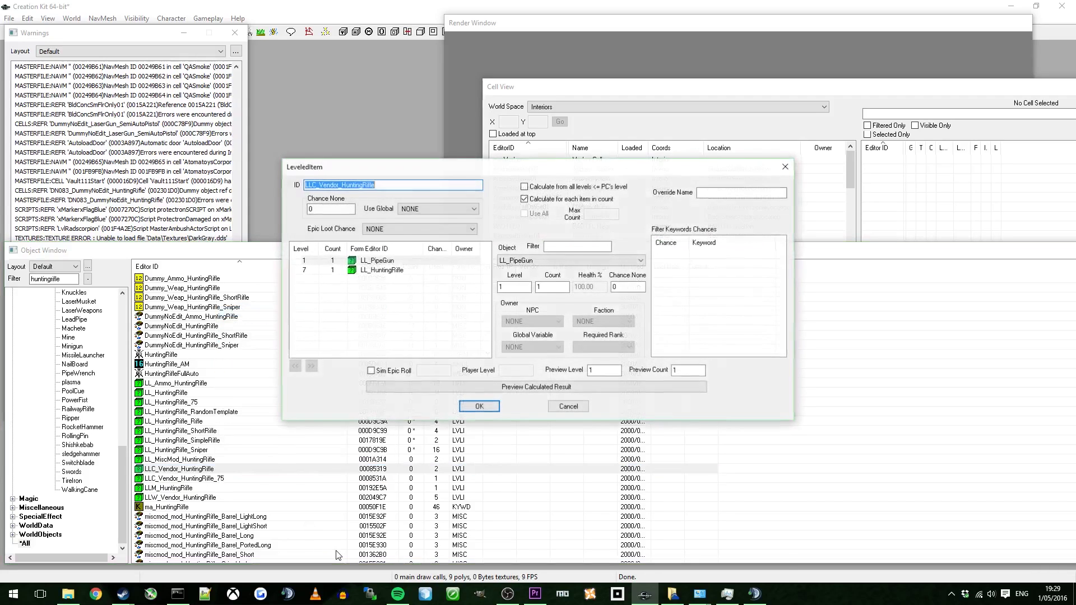
pyautogui.click(568, 406)
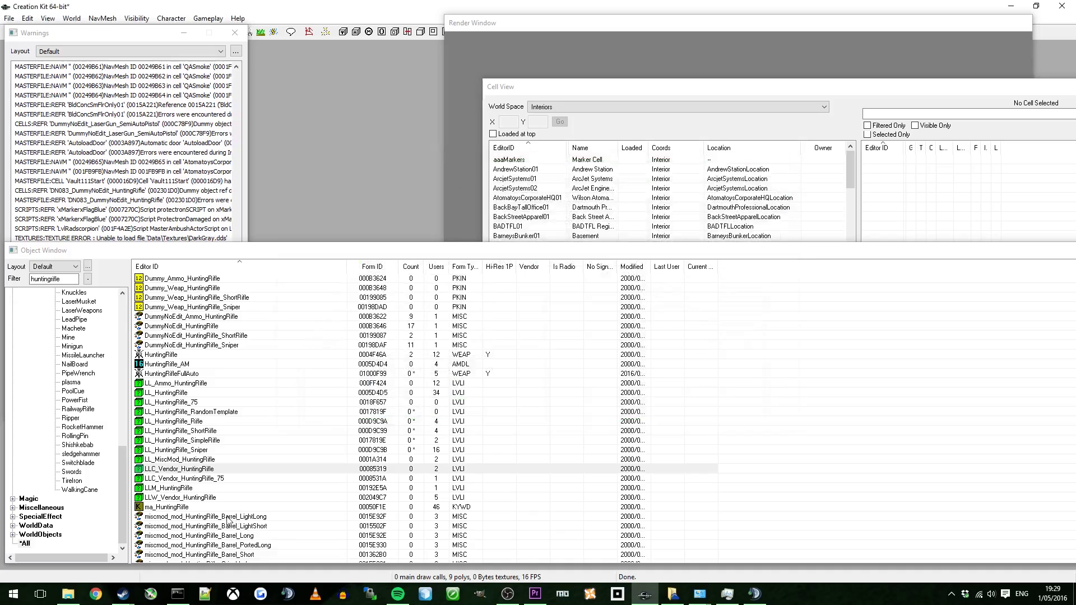
pyautogui.click(202, 460)
pyautogui.rightClick(202, 460)
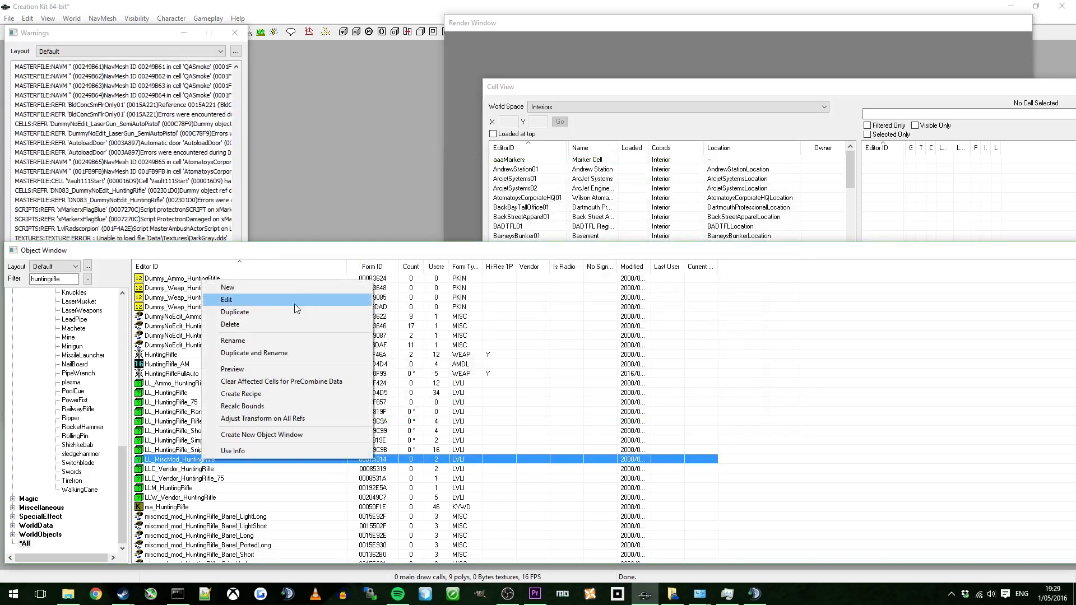
pyautogui.rightClick(212, 468)
pyautogui.click(257, 306)
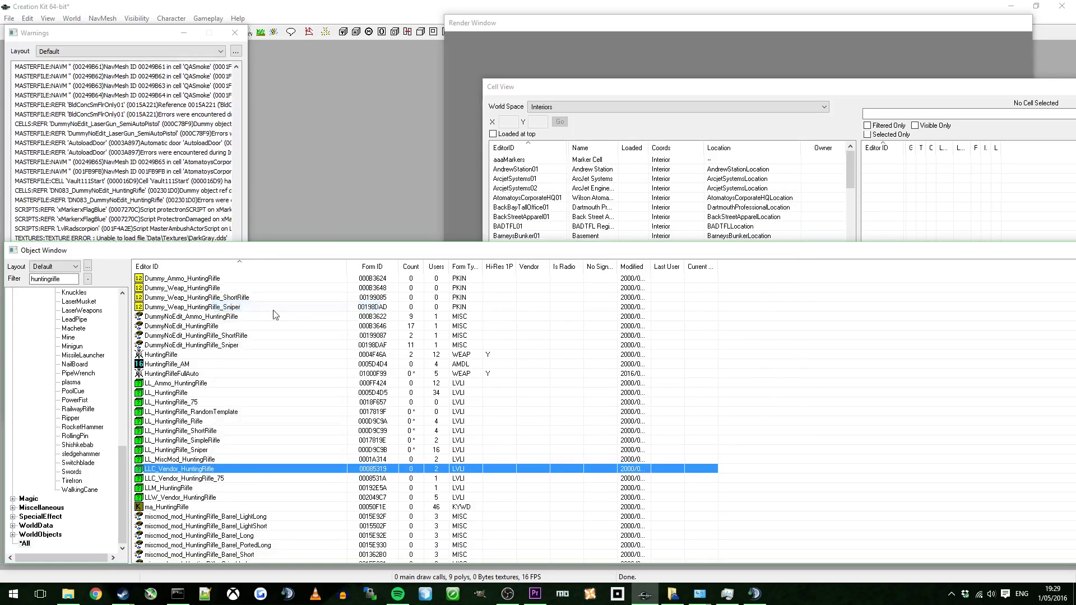
pyautogui.click(408, 272)
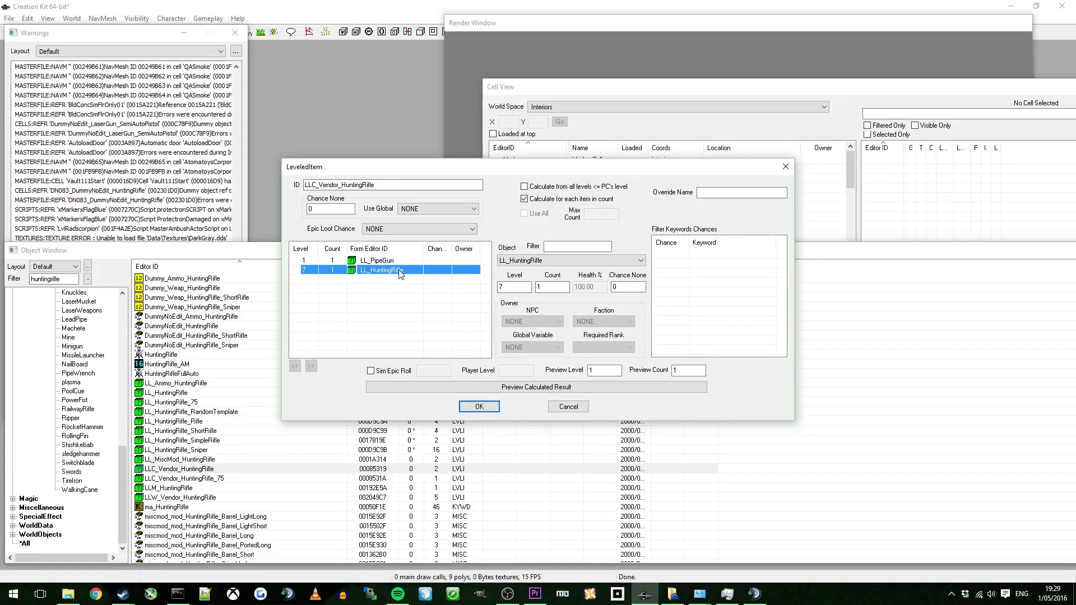
pyautogui.click(552, 409)
# Step: Inspect the LLC_Vendor_HuntingRifle_75 and LLM_HuntingRifle leveled lists, closing both unchanged
pyautogui.rightClick(190, 481)
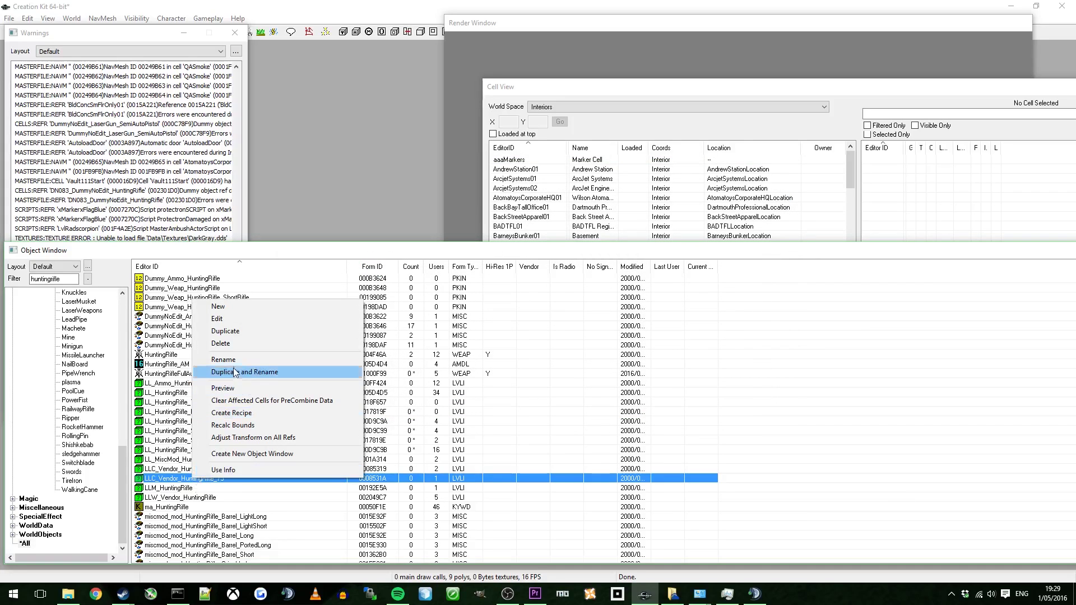
pyautogui.click(243, 319)
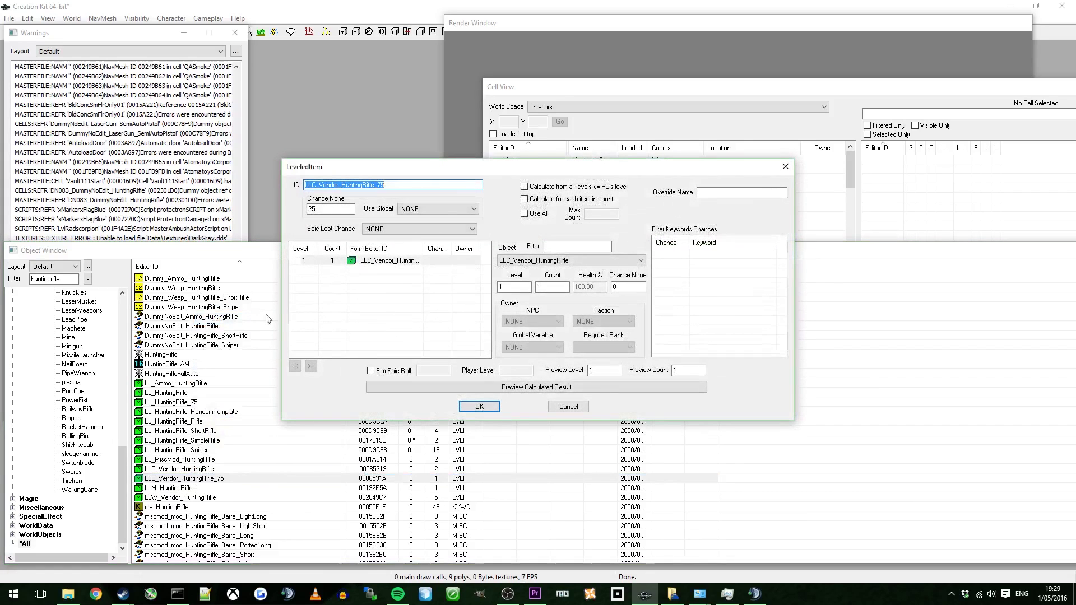
pyautogui.click(568, 406)
pyautogui.click(165, 490)
pyautogui.rightClick(165, 491)
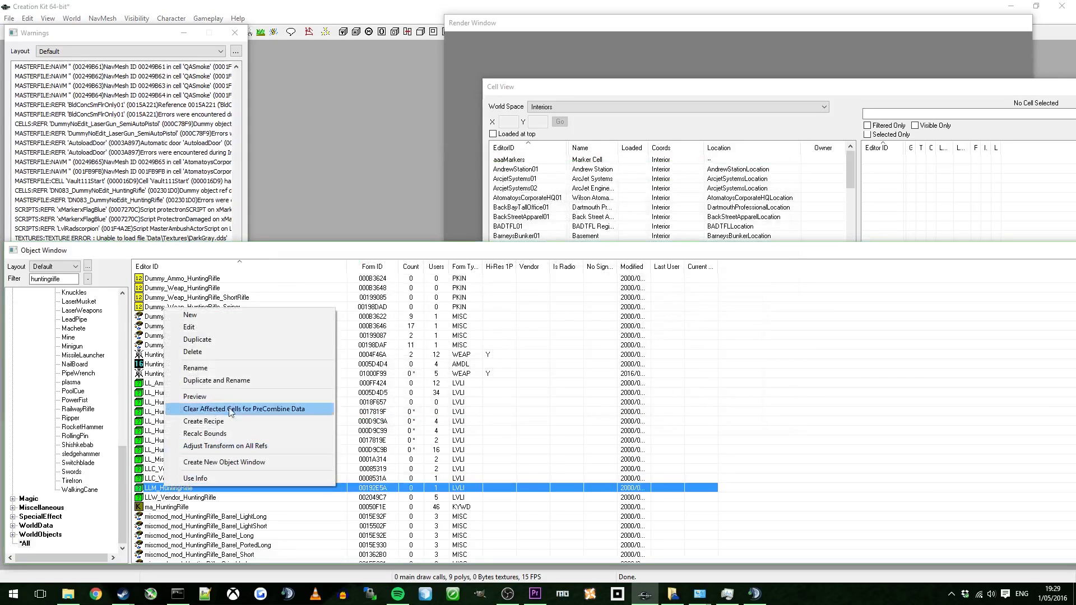
pyautogui.click(234, 330)
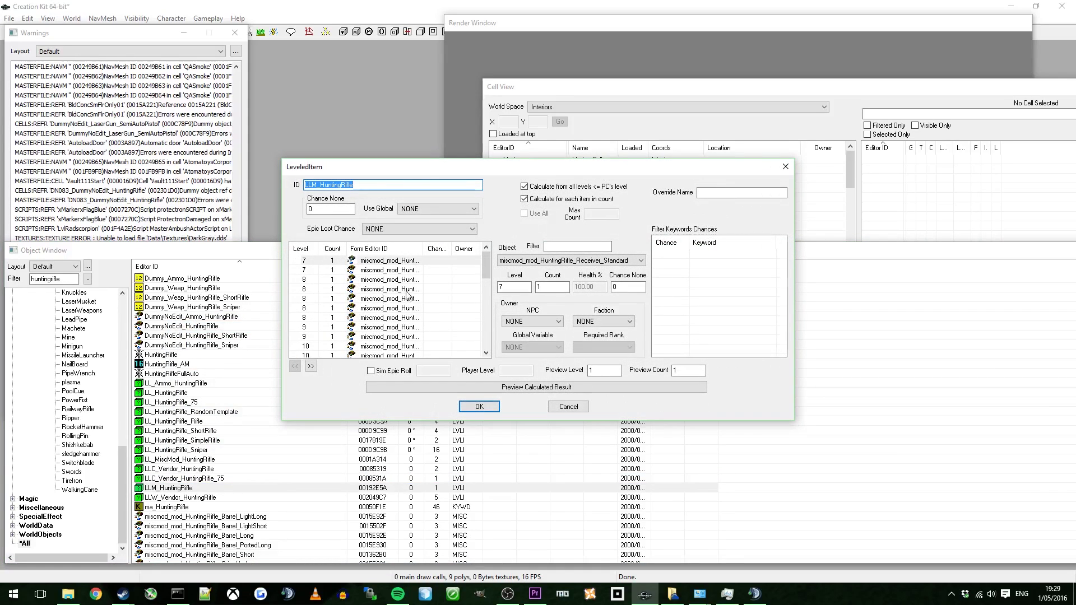
pyautogui.click(567, 406)
# Step: Review LLW_Vendor_HuntingRifle's entries with a widened Editor ID column, then cancel
pyautogui.click(188, 498)
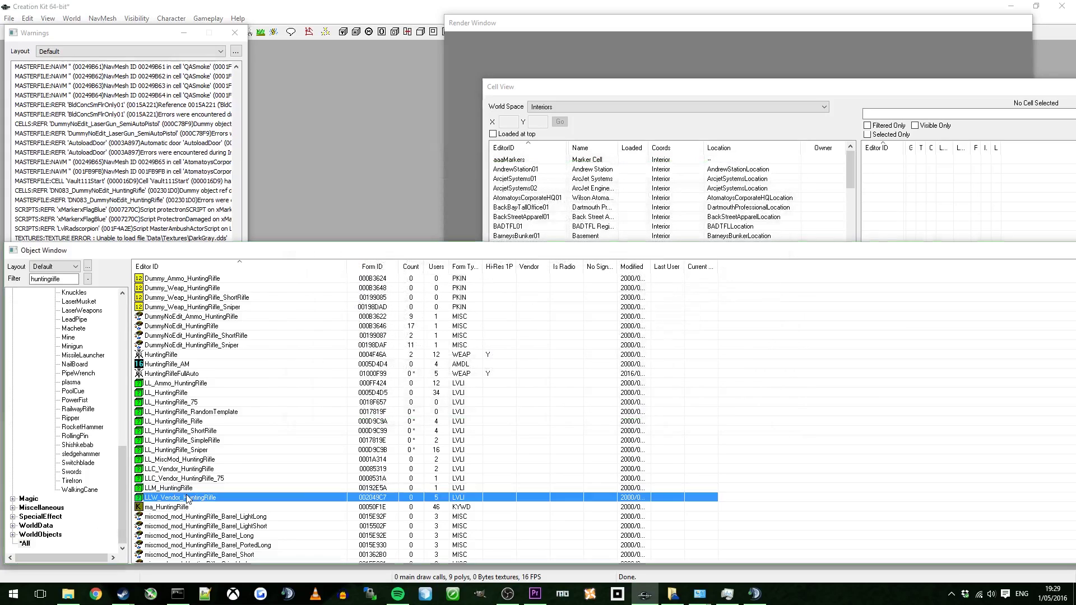
pyautogui.rightClick(189, 497)
pyautogui.click(248, 336)
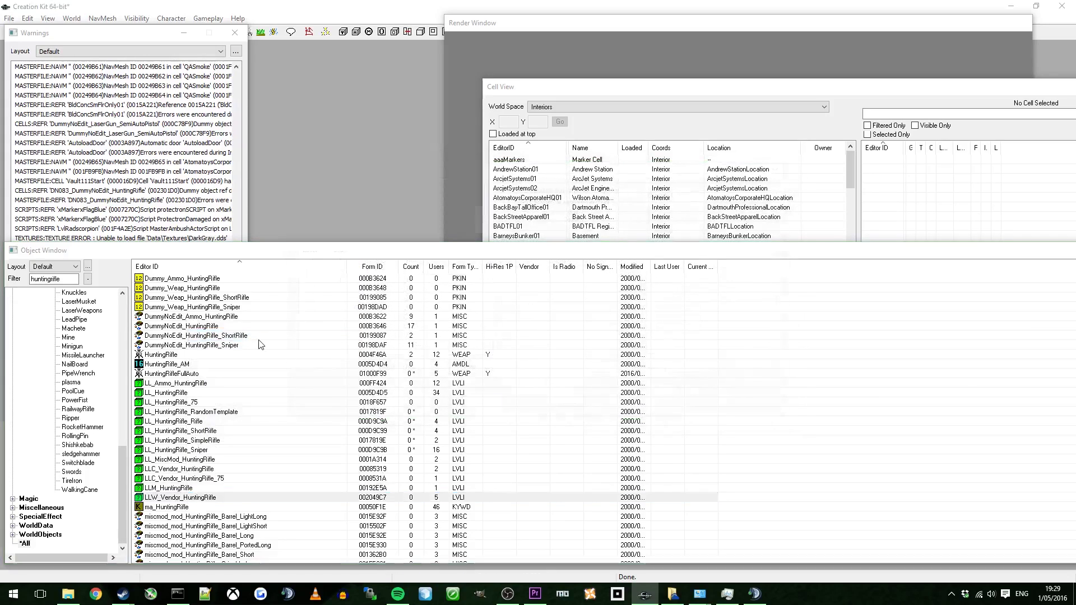
pyautogui.click(410, 271)
pyautogui.doubleClick(424, 249)
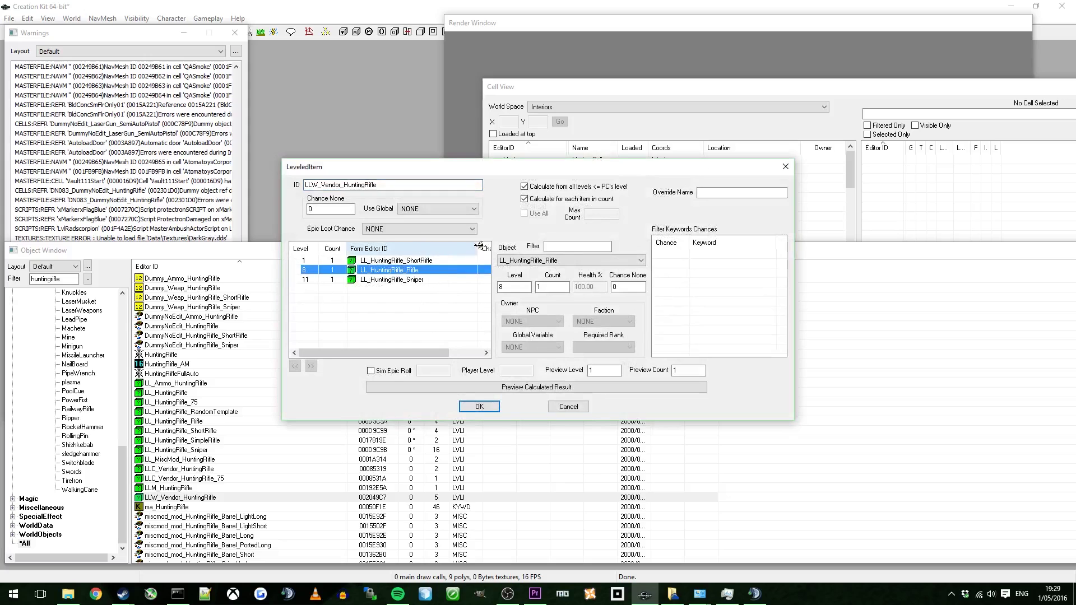
pyautogui.click(405, 282)
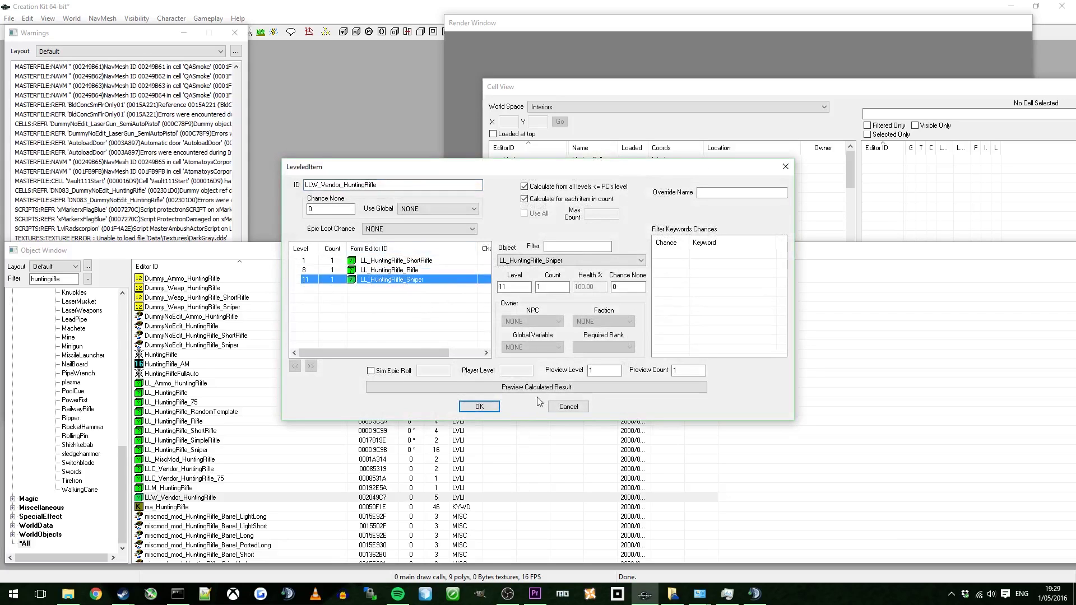
pyautogui.click(569, 407)
# Step: Find the ma_HuntingRifle keyword and bring up its actions
pyautogui.scroll(-2, 178, 465)
pyautogui.click(174, 449)
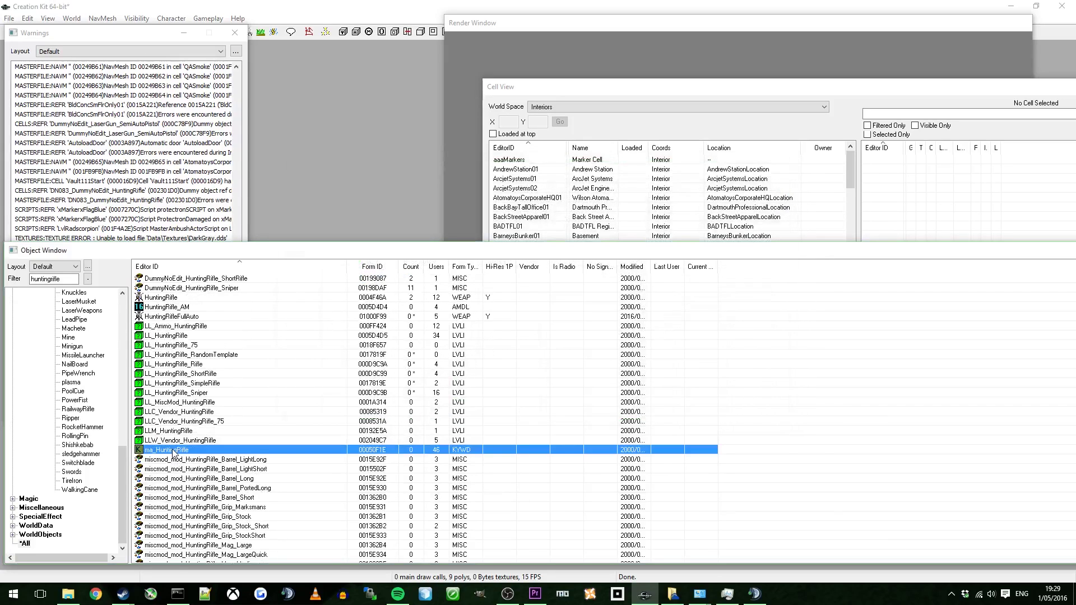
pyautogui.rightClick(174, 450)
# Step: Rename the ma_HuntingRifle keyword's ID to ma_HuntingRifleFullAuto and save it as a new form
pyautogui.click(220, 468)
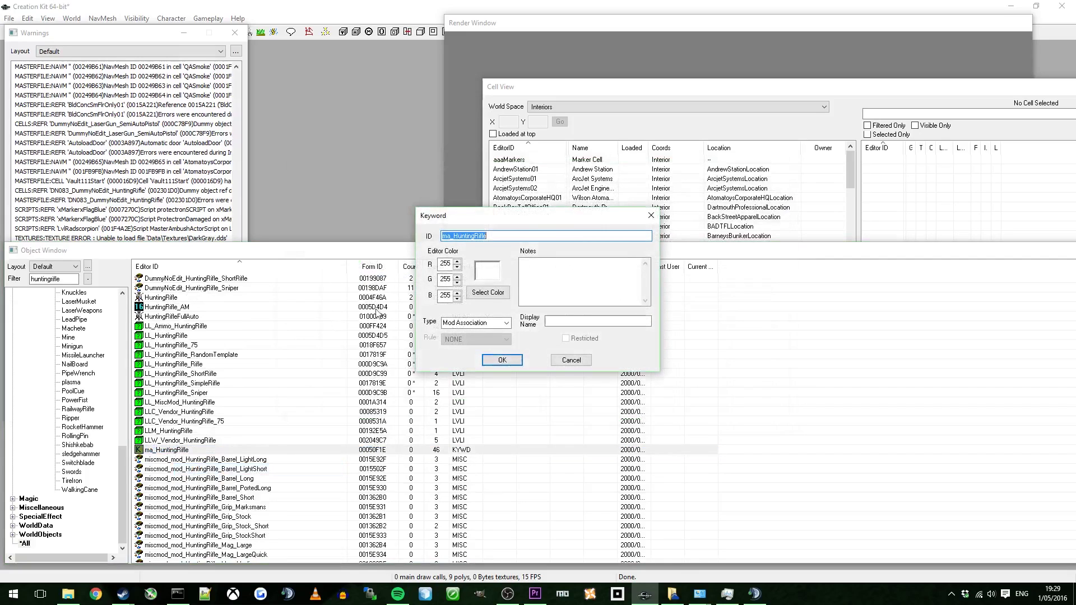
pyautogui.click(497, 235)
pyautogui.click(507, 361)
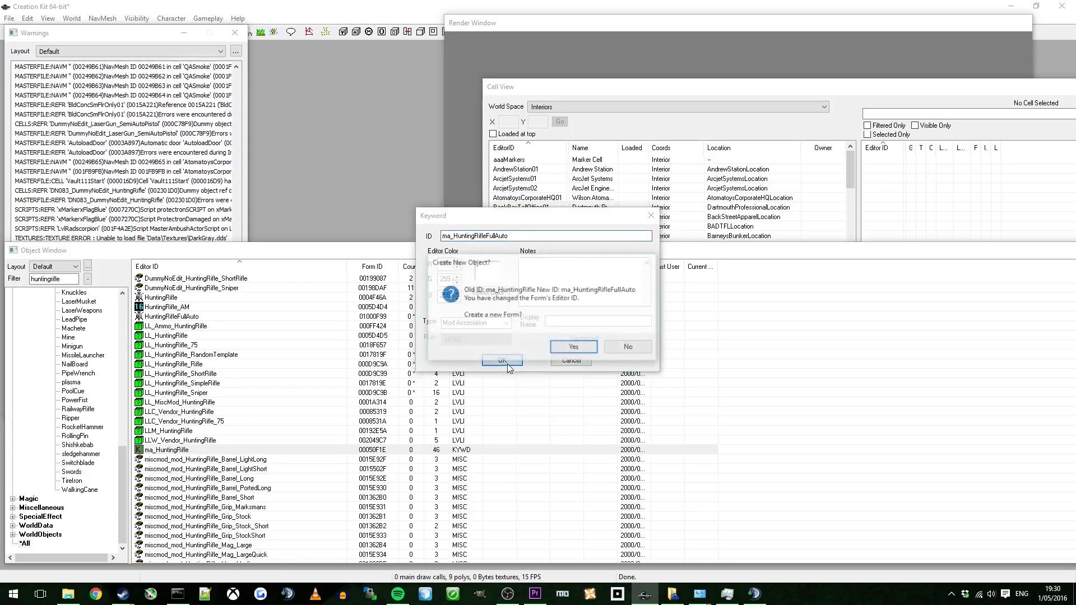
pyautogui.click(574, 347)
pyautogui.scroll(-14, 185, 468)
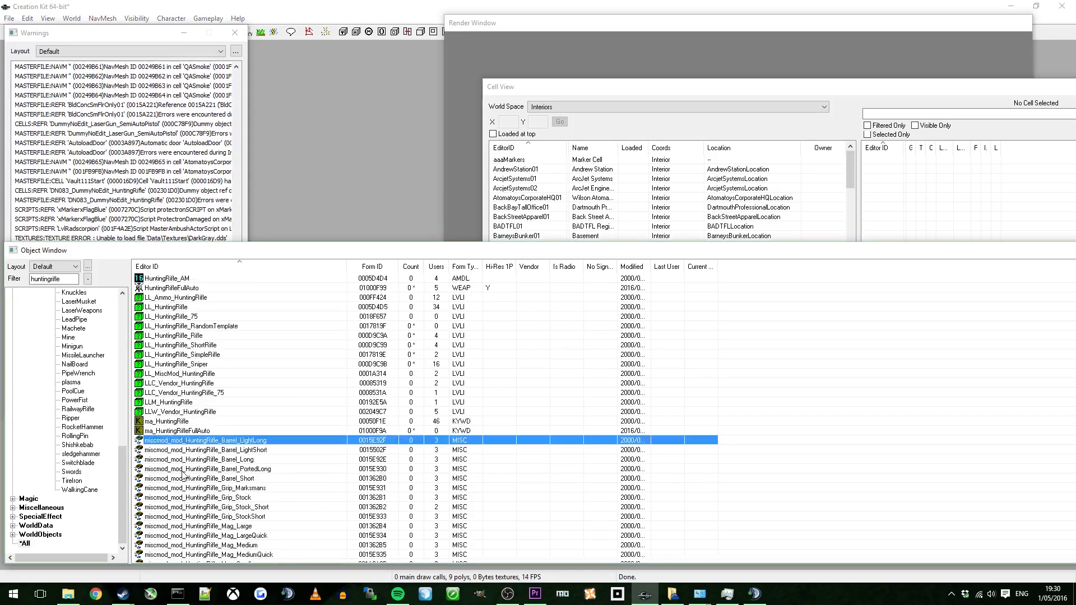
pyautogui.scroll(-15, 184, 468)
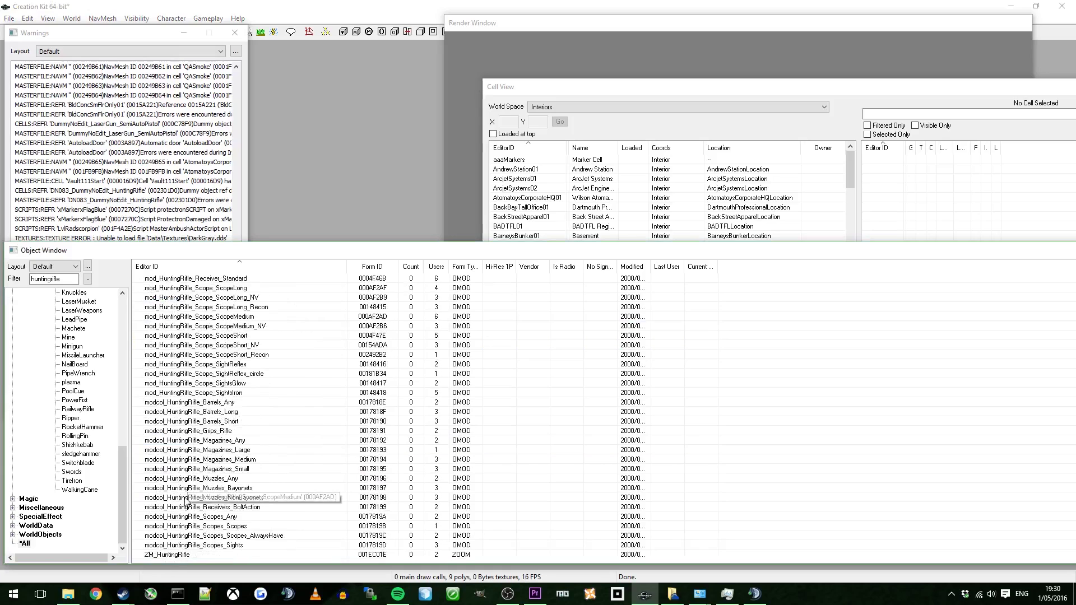
pyautogui.click(170, 557)
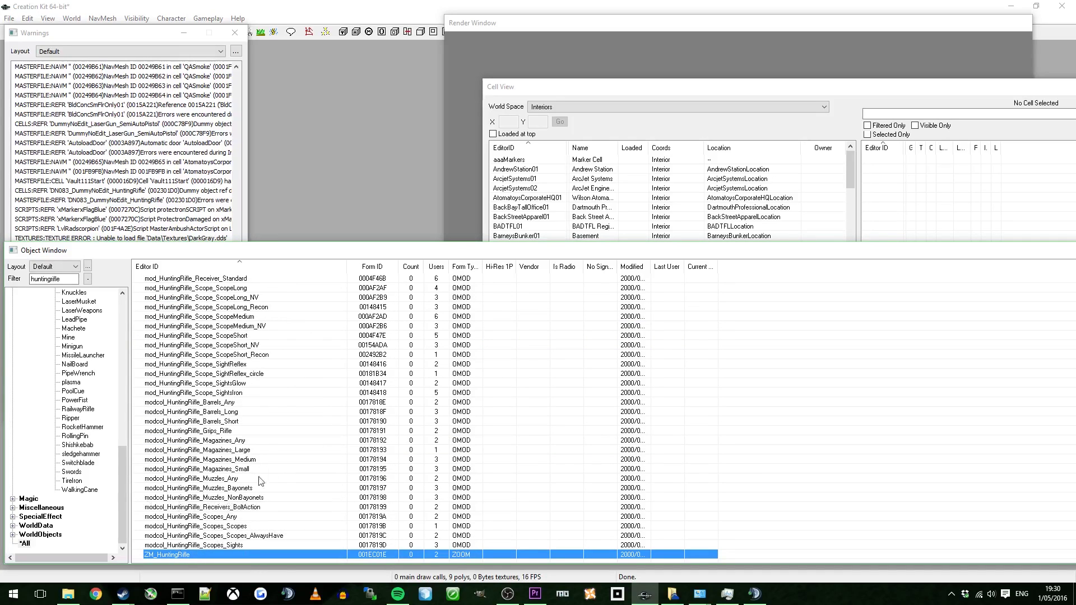
pyautogui.scroll(10, 150, 316)
pyautogui.scroll(20, 150, 317)
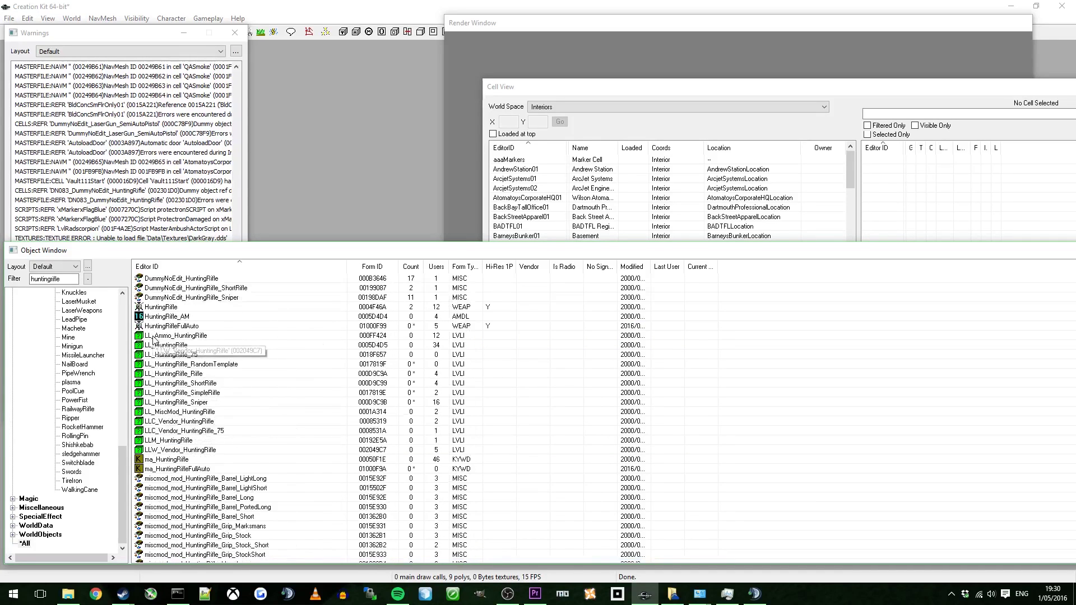
pyautogui.click(154, 335)
pyautogui.scroll(8, 247, 398)
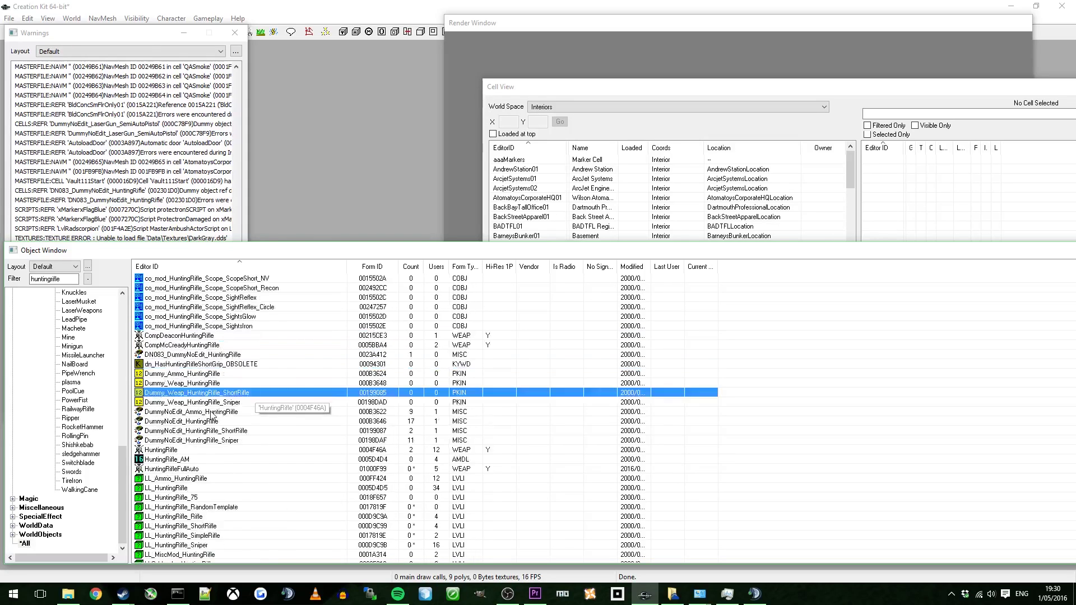
pyautogui.scroll(6, 212, 415)
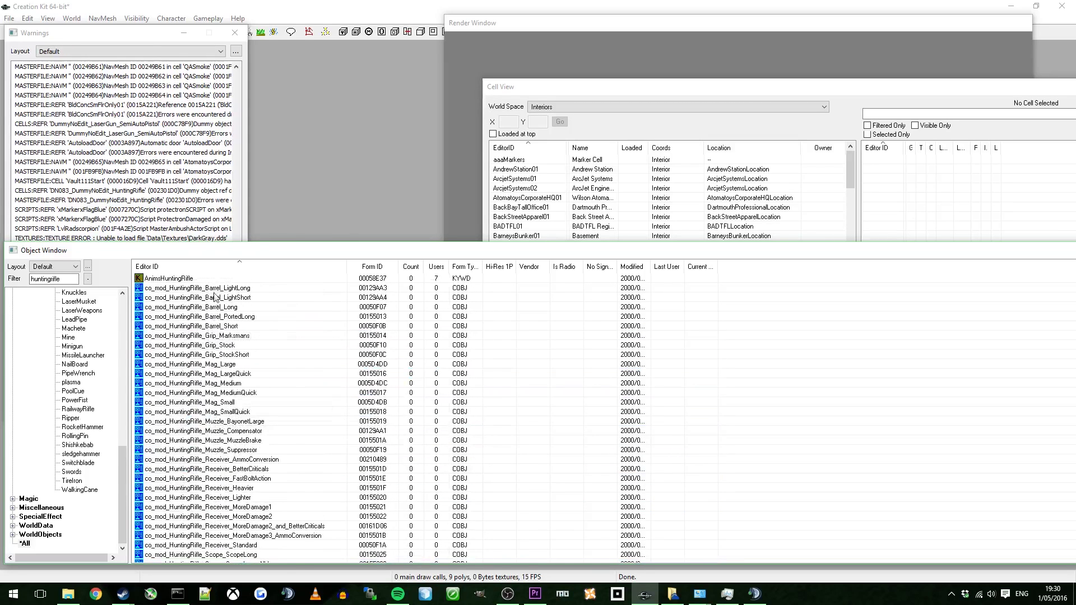
pyautogui.scroll(-3, 225, 460)
pyautogui.click(210, 393)
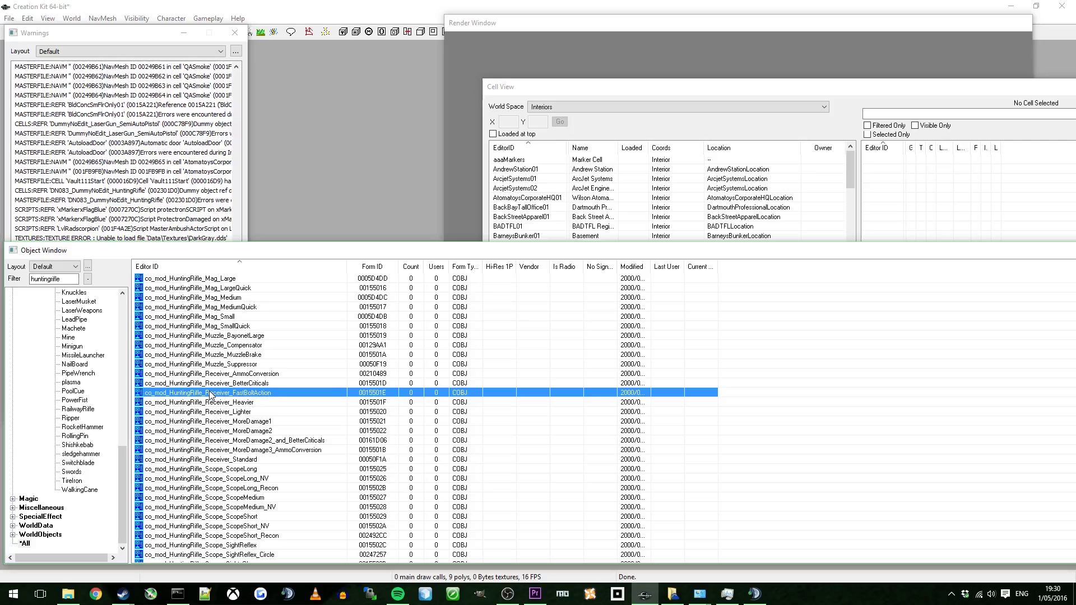
pyautogui.rightClick(211, 394)
pyautogui.click(252, 410)
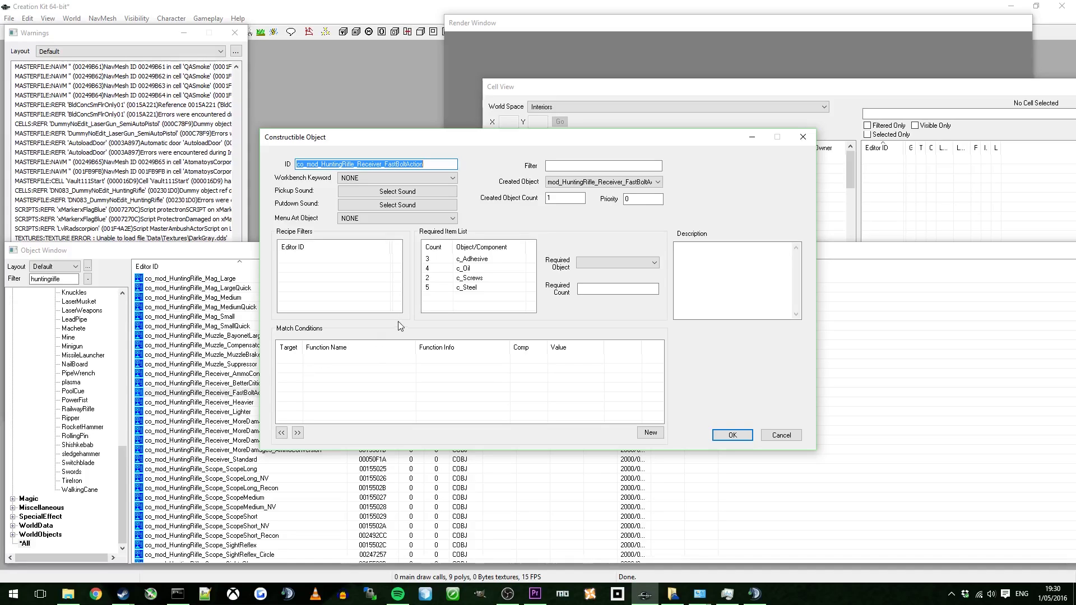
pyautogui.click(485, 288)
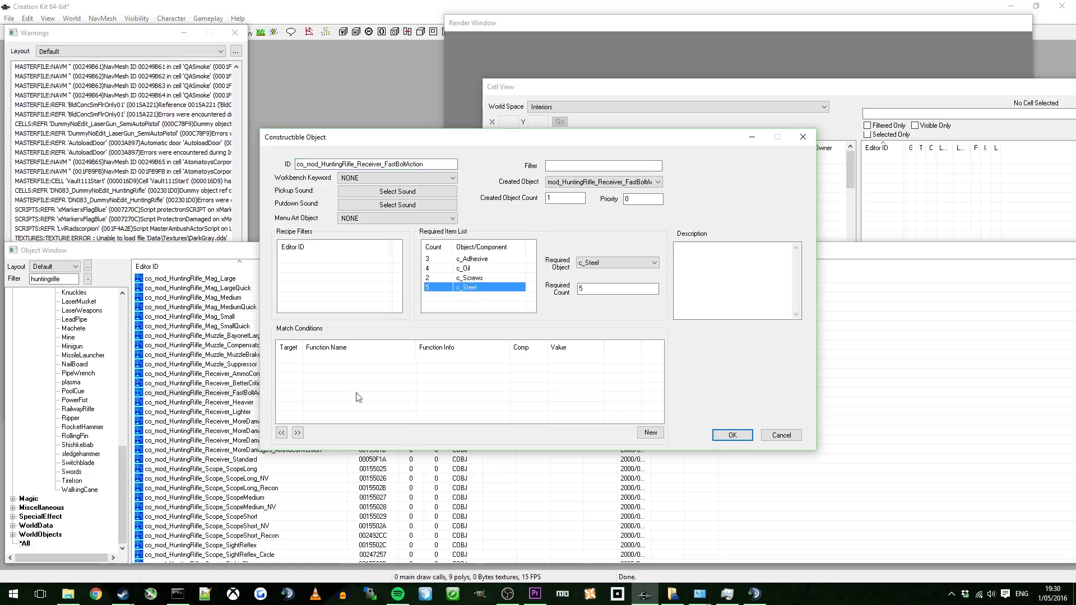
pyautogui.click(491, 306)
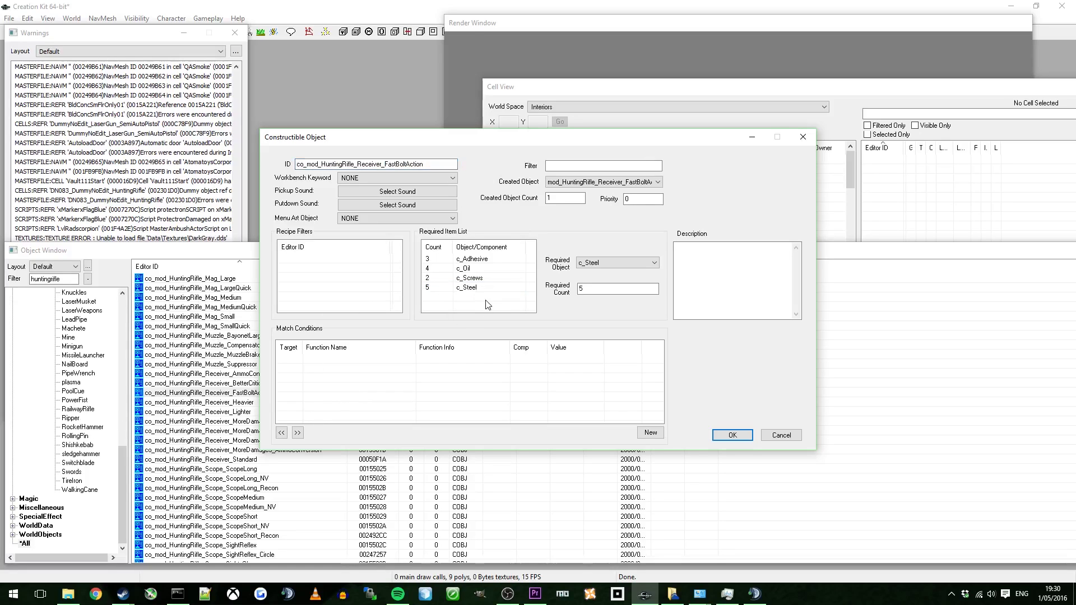
pyautogui.click(479, 287)
pyautogui.rightClick(474, 293)
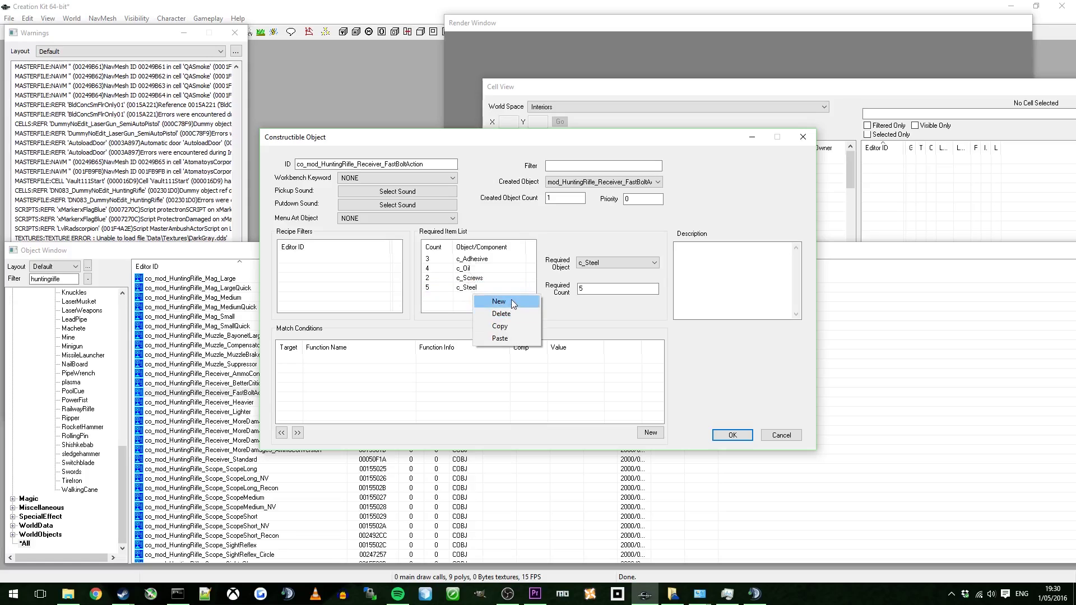
pyautogui.click(511, 301)
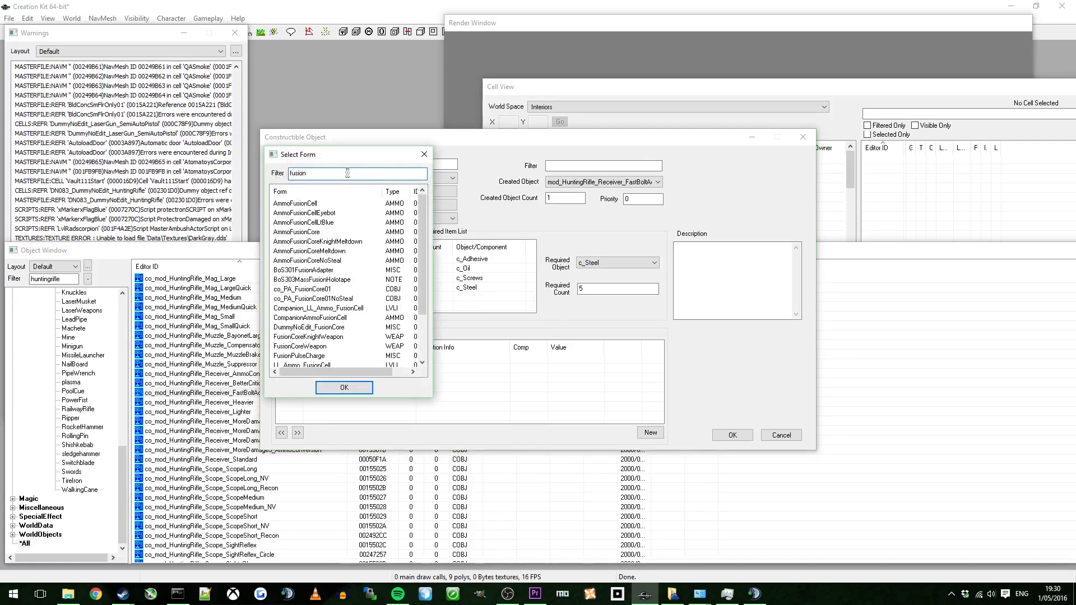
pyautogui.click(331, 204)
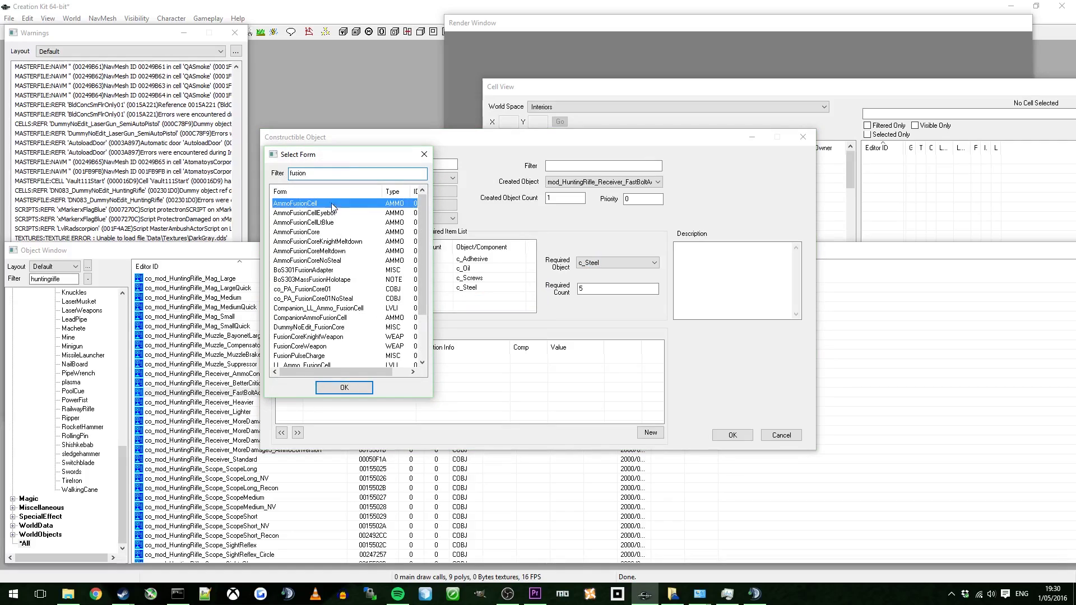
pyautogui.click(336, 232)
pyautogui.click(344, 387)
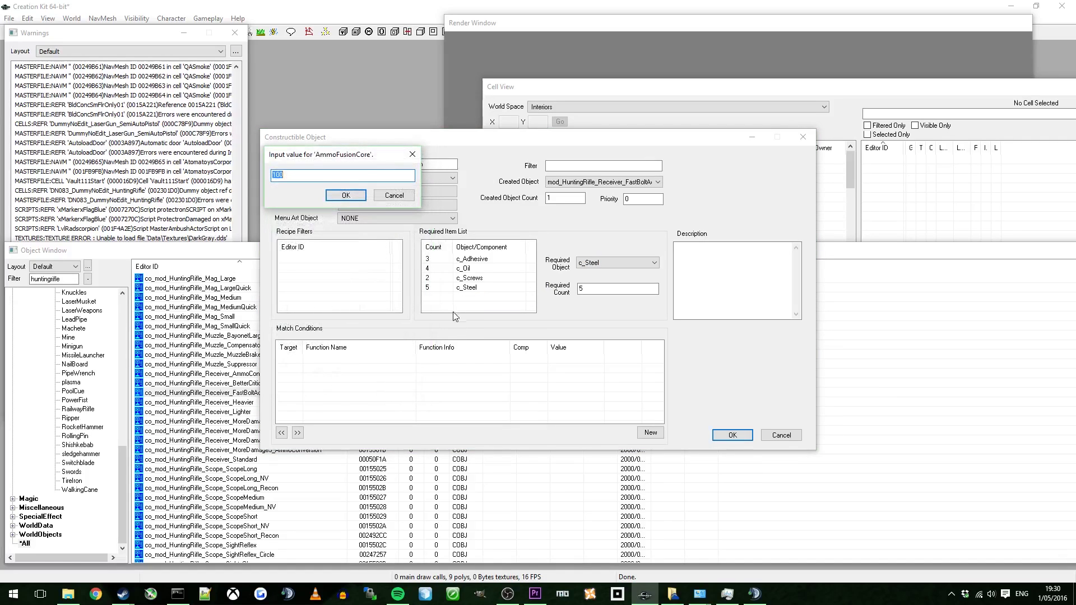
pyautogui.click(351, 196)
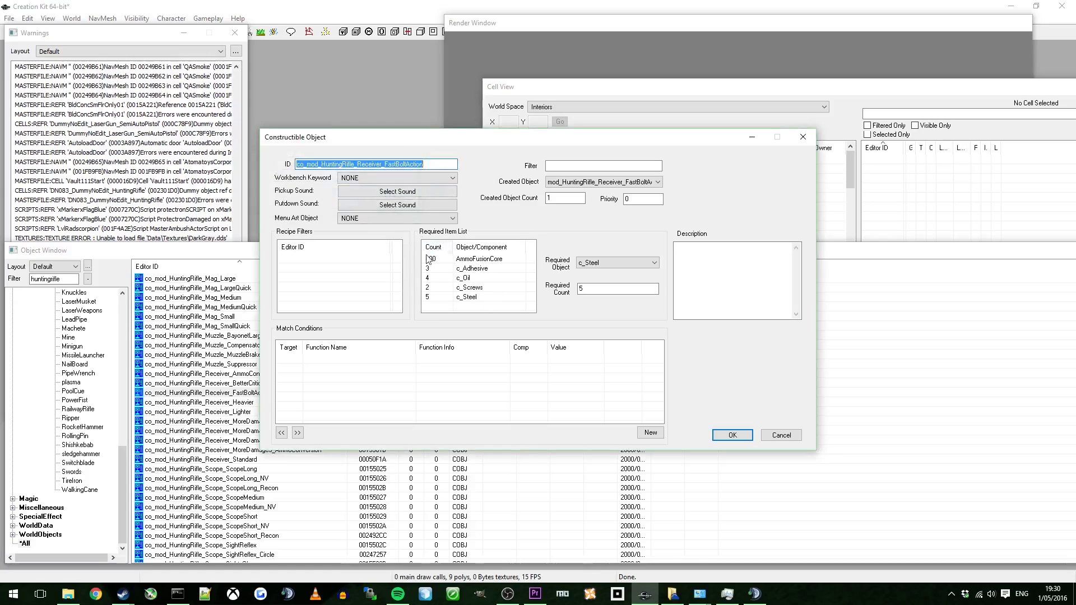
# Step: Discard the recipe changes and browse the hunting rifle entries in the Object Window
pyautogui.click(768, 439)
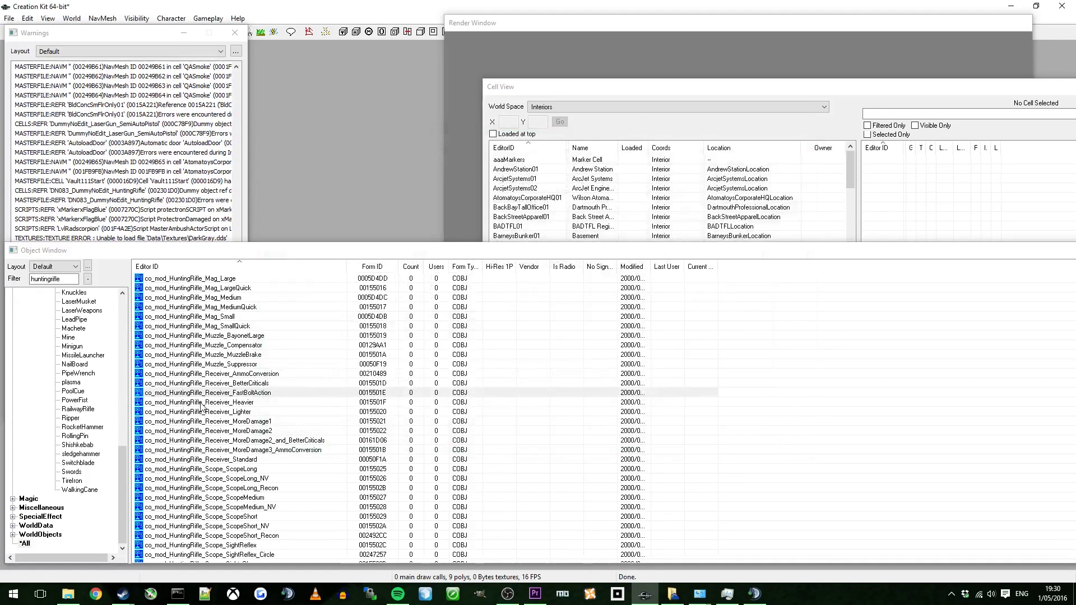
pyautogui.click(235, 403)
pyautogui.click(248, 393)
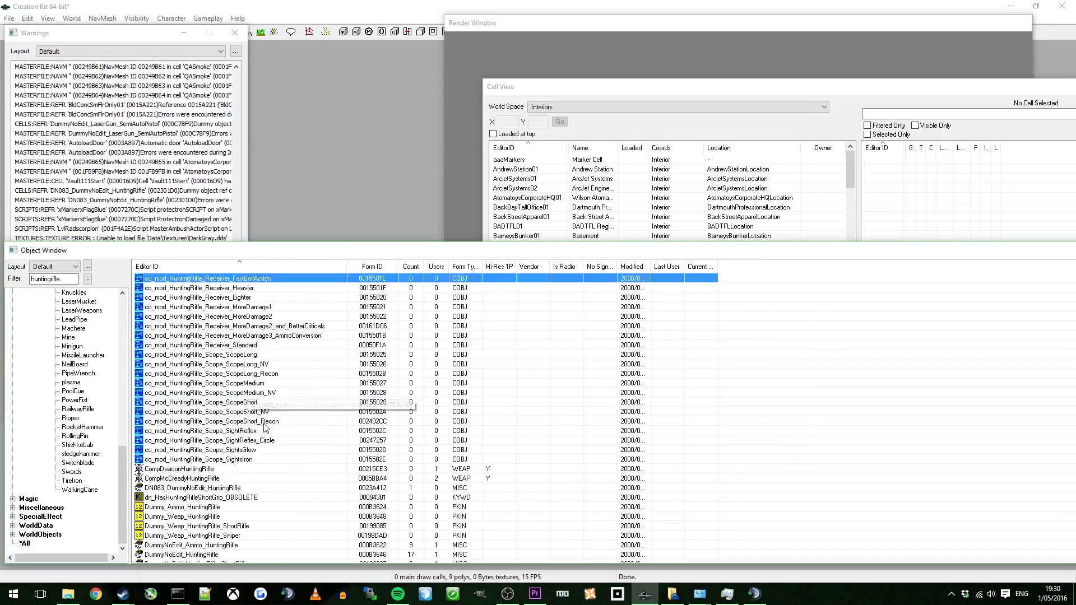
pyautogui.scroll(-10, 265, 430)
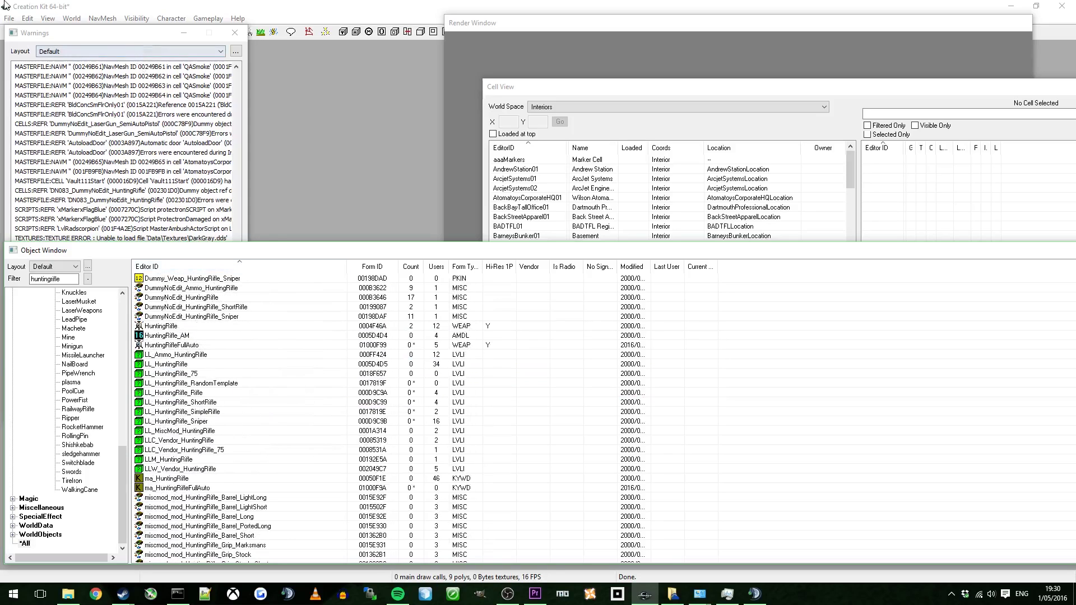
# Step: Save via File > Save as the new plugin HuntingRifleDemoforYoutubewithareallylongfilename.esp
pyautogui.click(35, 9)
pyautogui.click(9, 18)
pyautogui.click(9, 18)
pyautogui.click(9, 18)
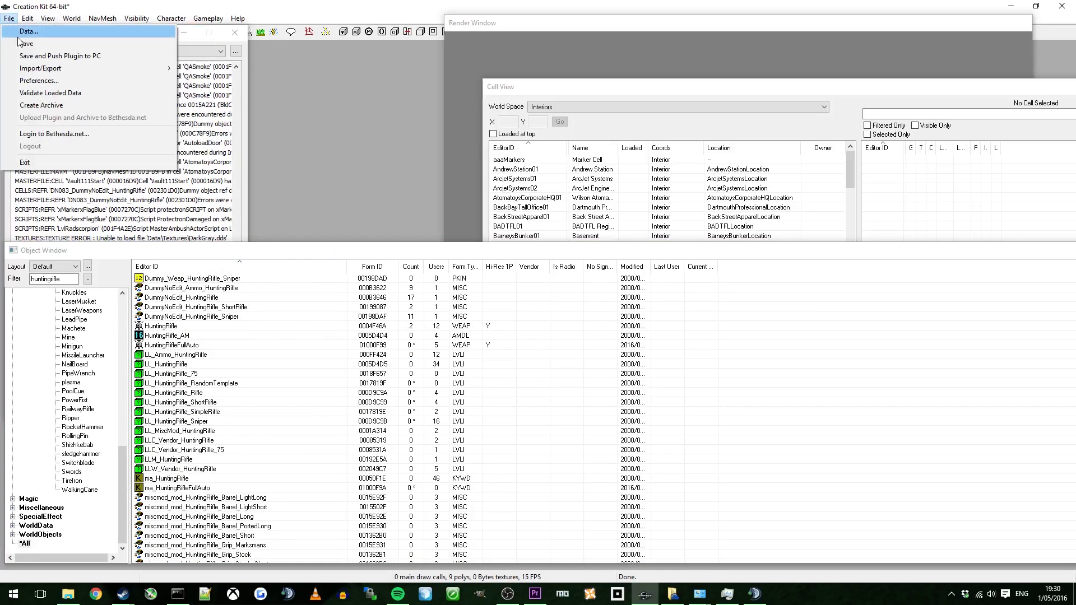
pyautogui.click(22, 45)
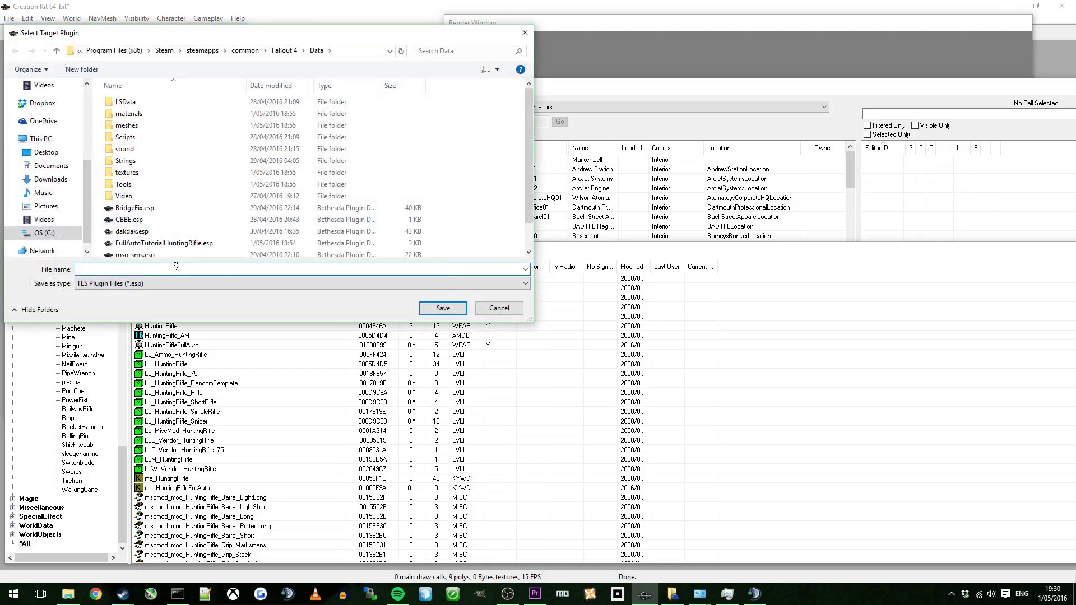
pyautogui.scroll(-1, 212, 240)
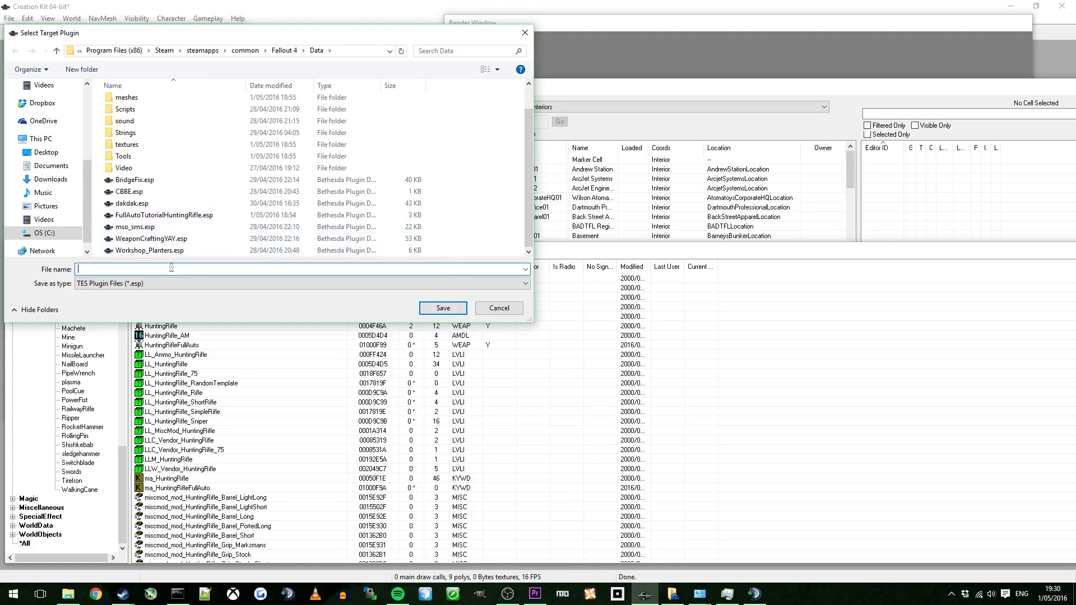
pyautogui.click(139, 270)
pyautogui.click(139, 270)
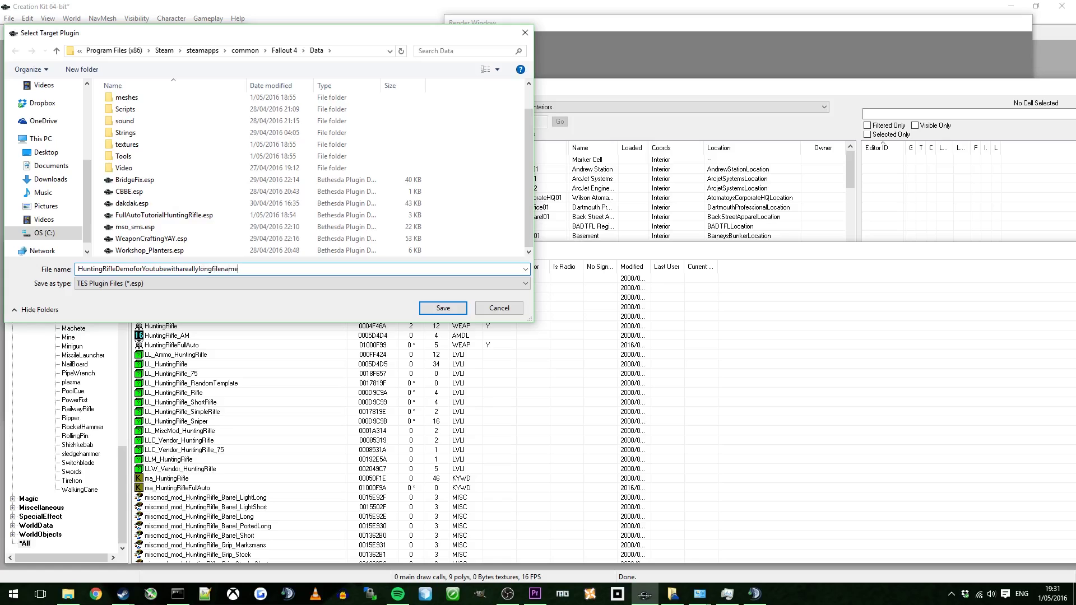
pyautogui.click(442, 308)
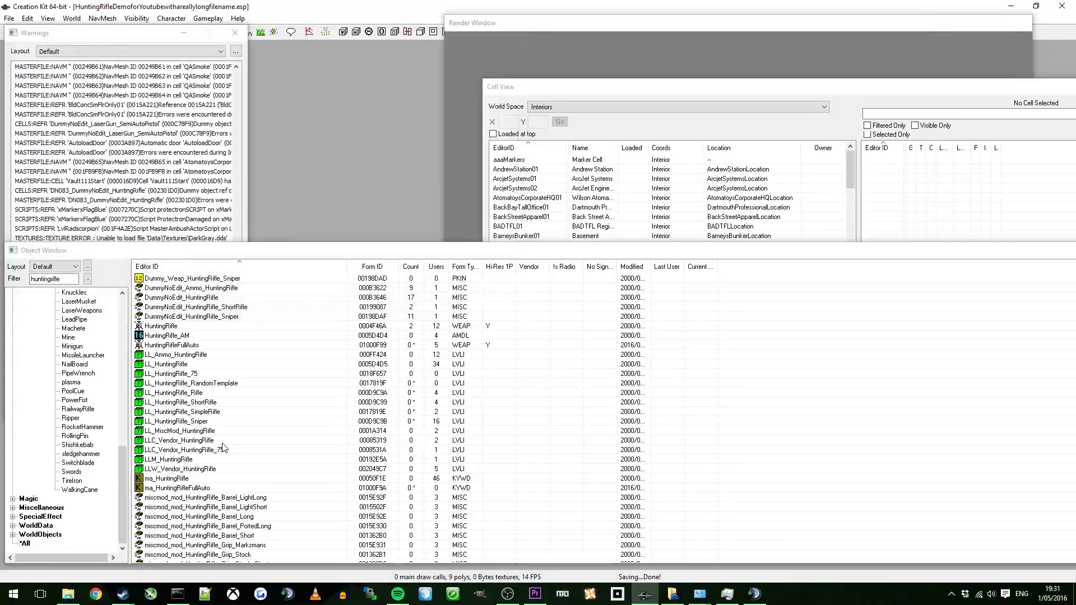
# Step: In Nexus Mod Manager for Fallout 4, disable FullAutoTutorialHuntingRifle.esp while keeping the demo plugin enabled
pyautogui.click(590, 593)
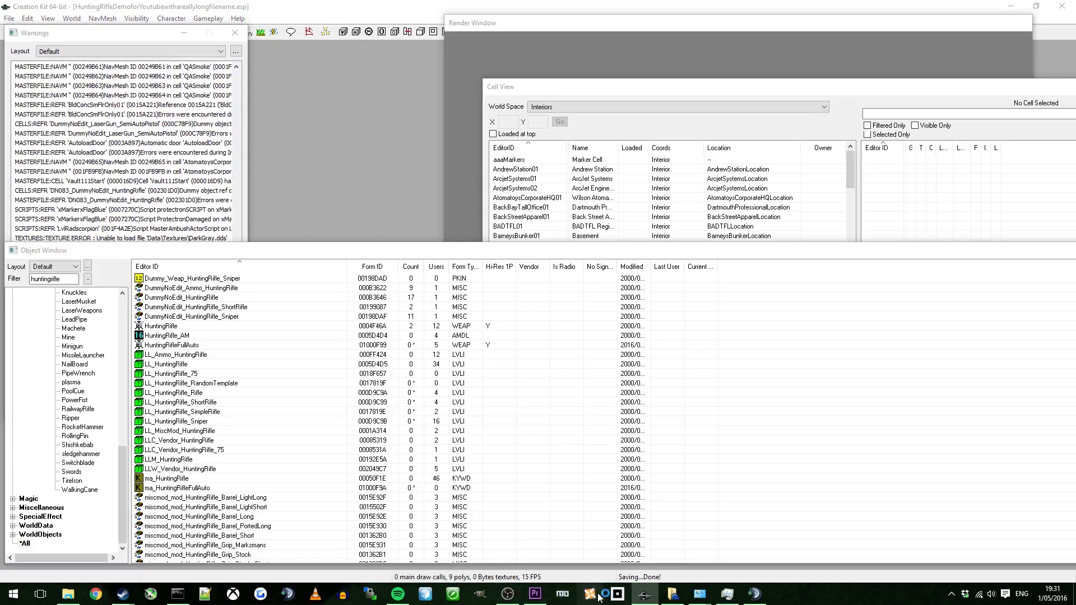
pyautogui.click(560, 251)
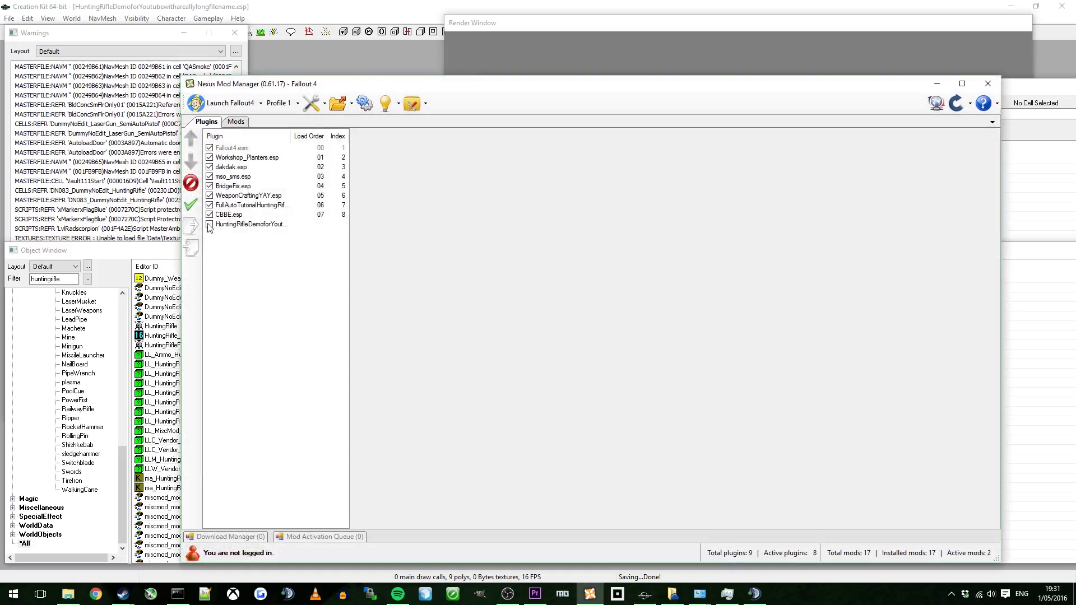
pyautogui.click(261, 223)
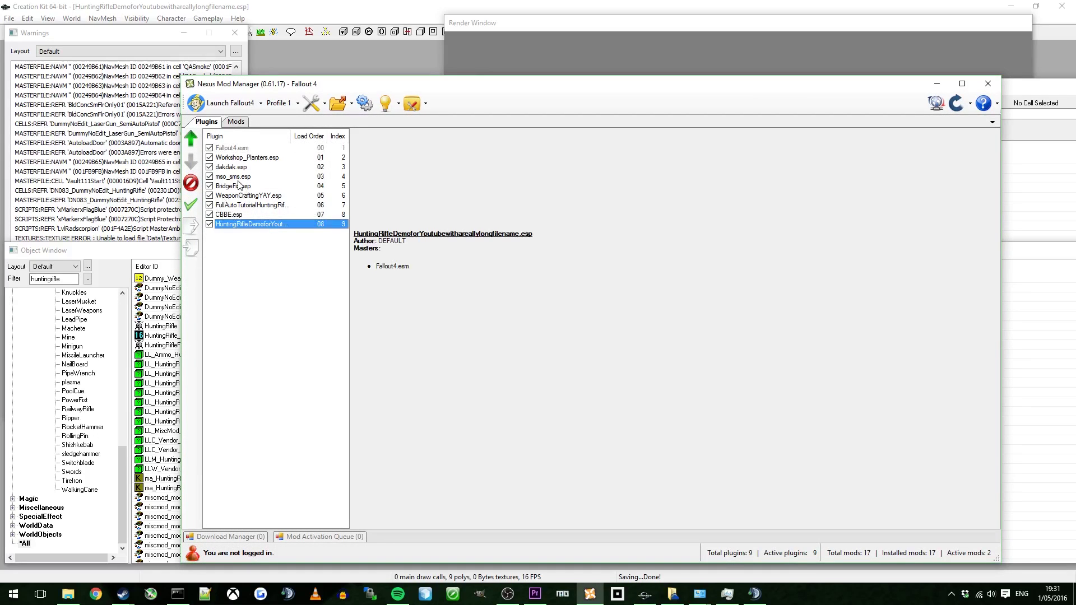
pyautogui.click(253, 205)
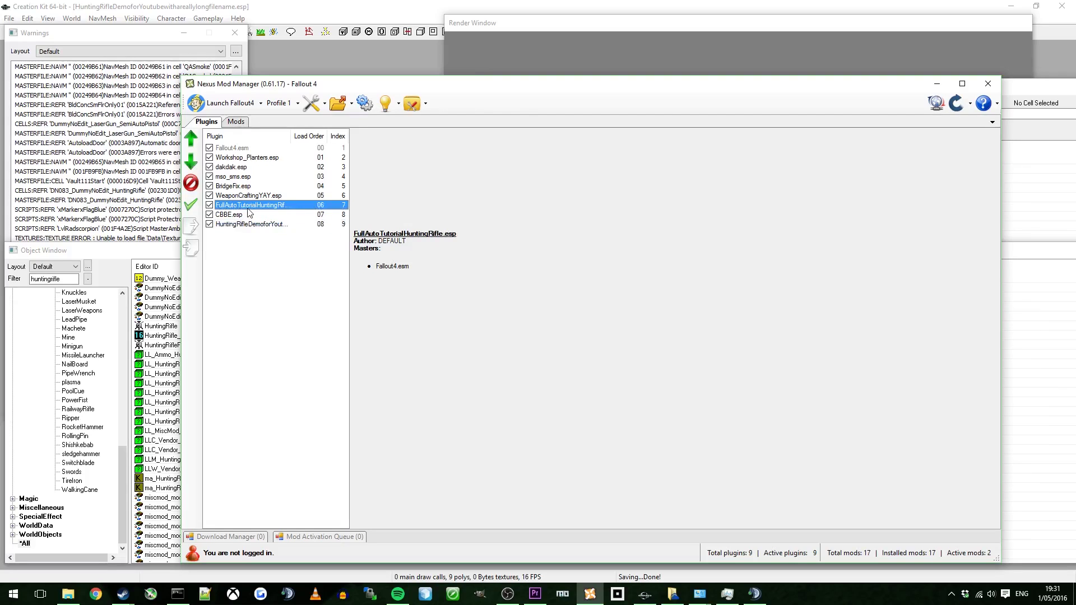
pyautogui.click(210, 205)
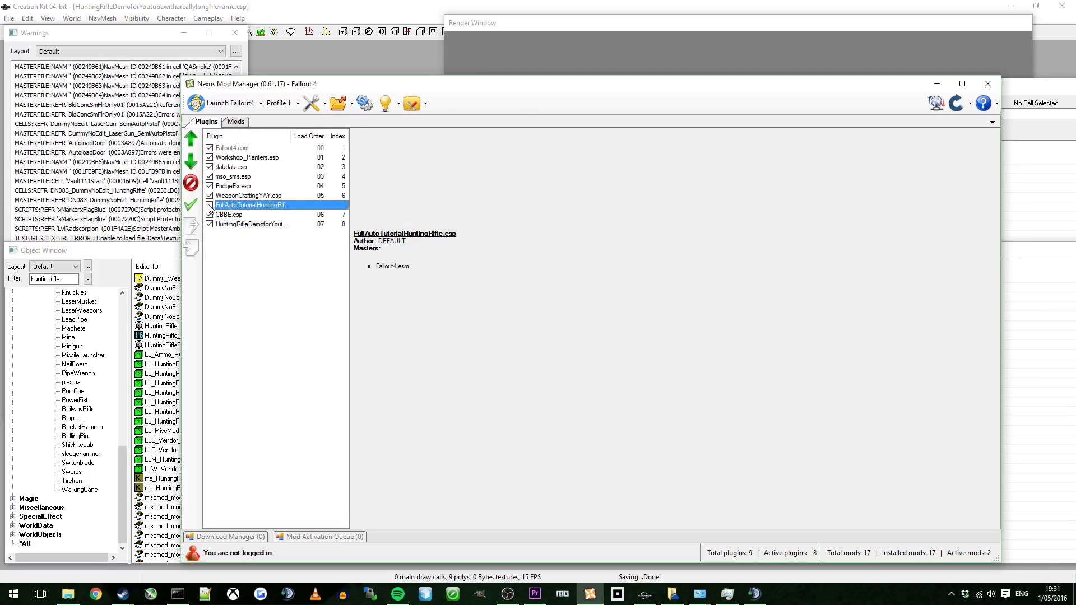
pyautogui.click(278, 225)
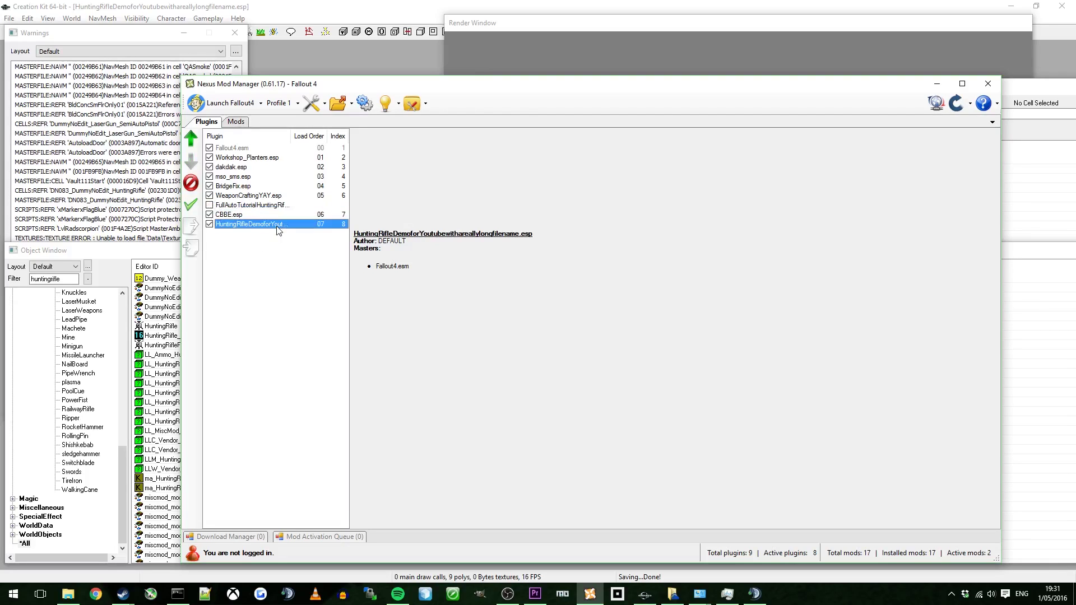
# Step: Launch Fallout 4, then walk around Sanctuary and toggle between third- and first-person view
pyautogui.click(234, 102)
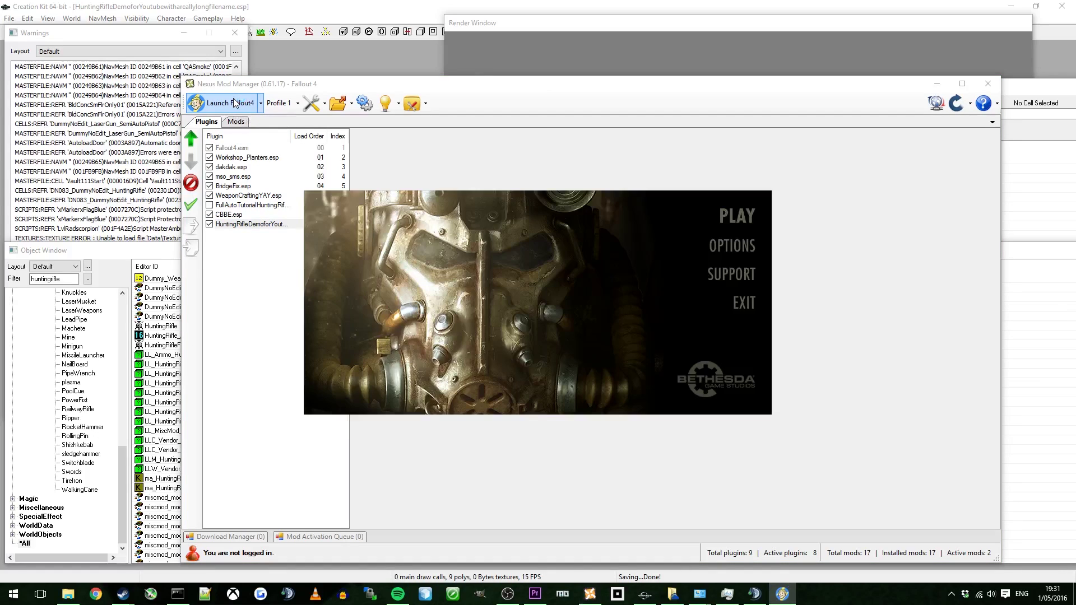
pyautogui.click(738, 215)
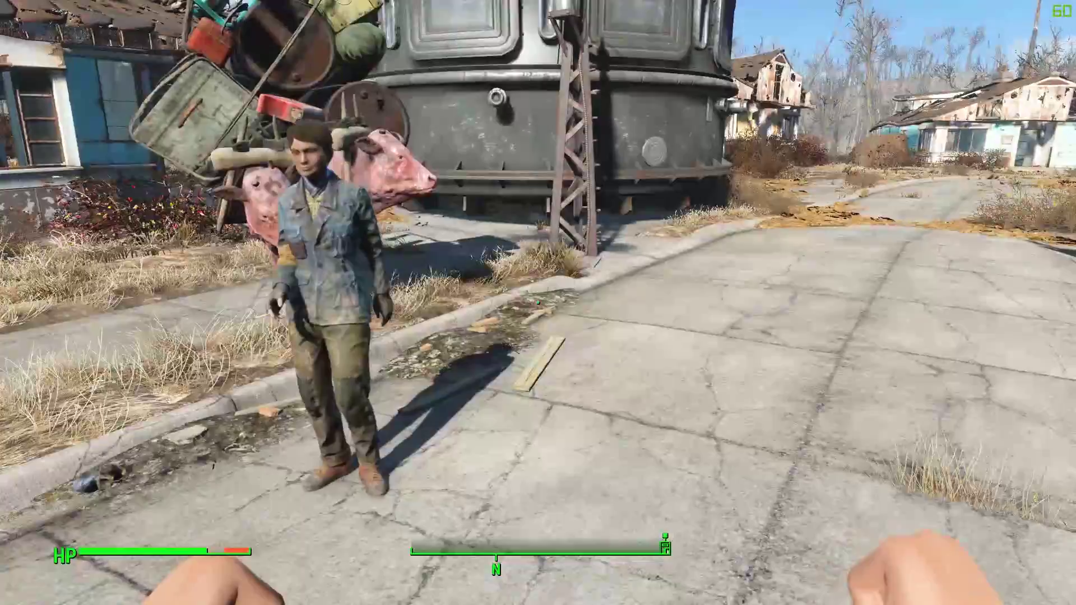
pyautogui.press('w')
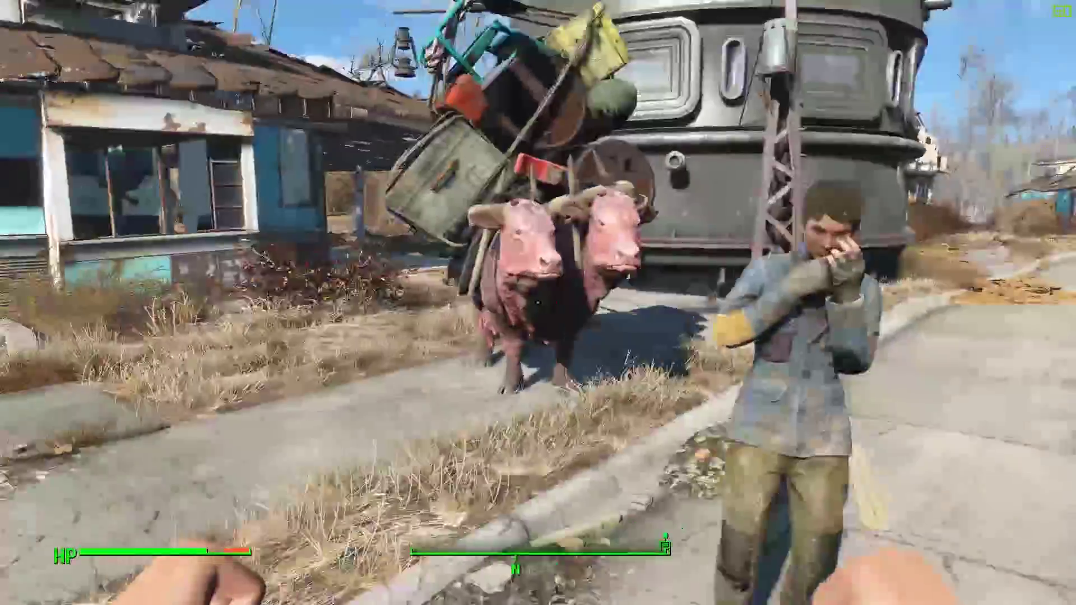
pyautogui.press('s')
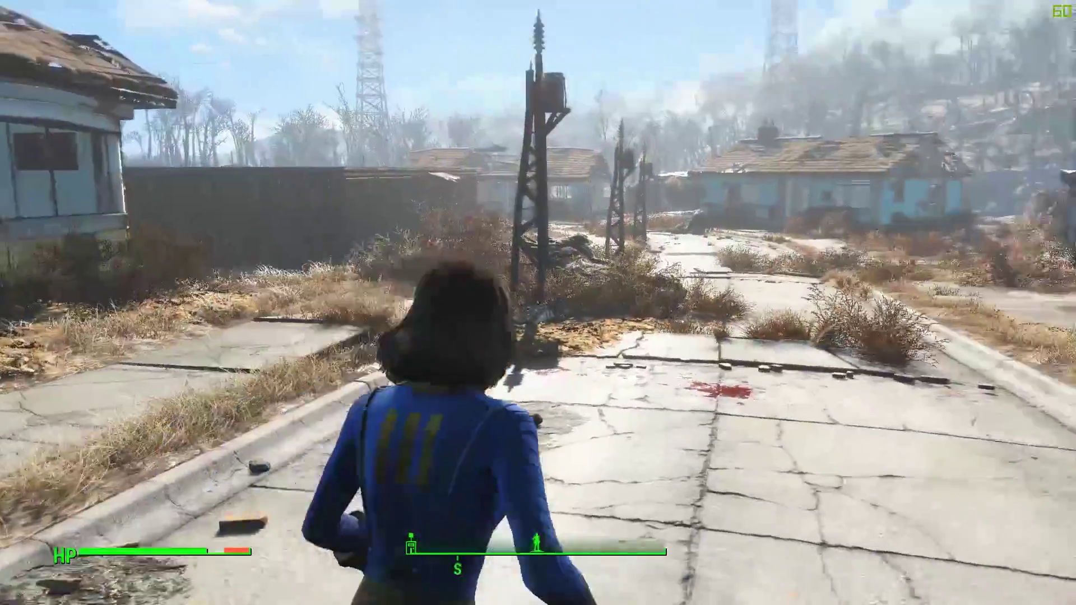
pyautogui.press('w')
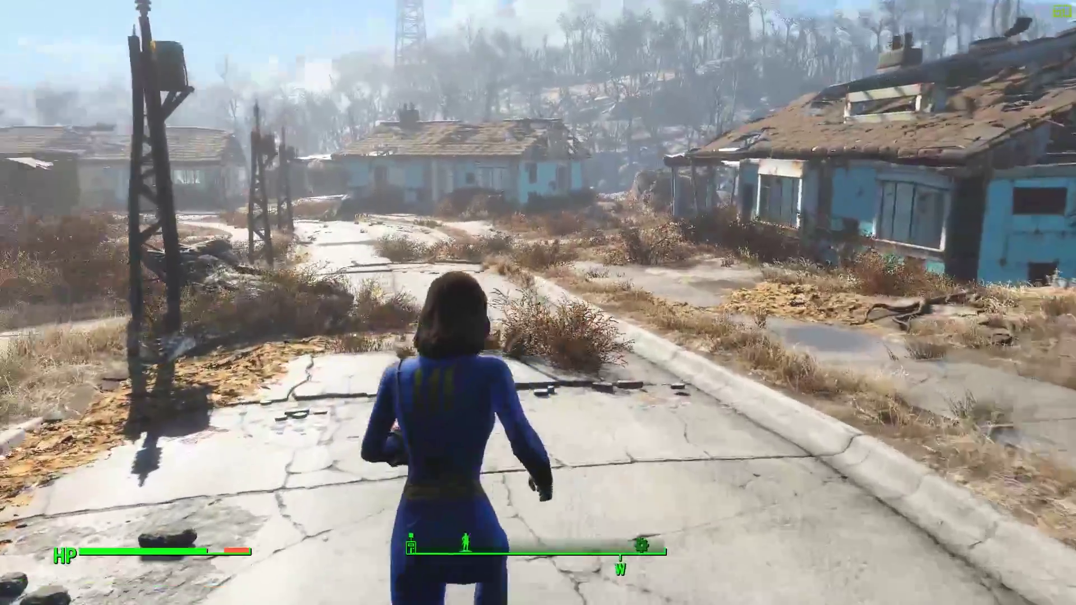
pyautogui.press('v')
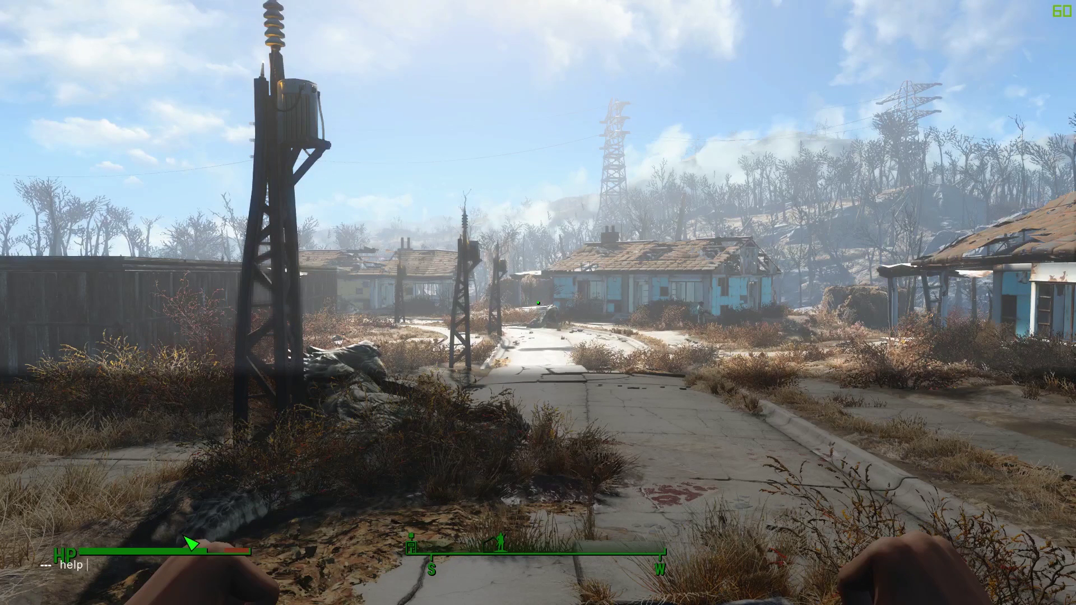
# Step: Search game records with help "full" 0 to find the Full Auto Sniper's form ID
pyautogui.write('full at')
pyautogui.press('Return')
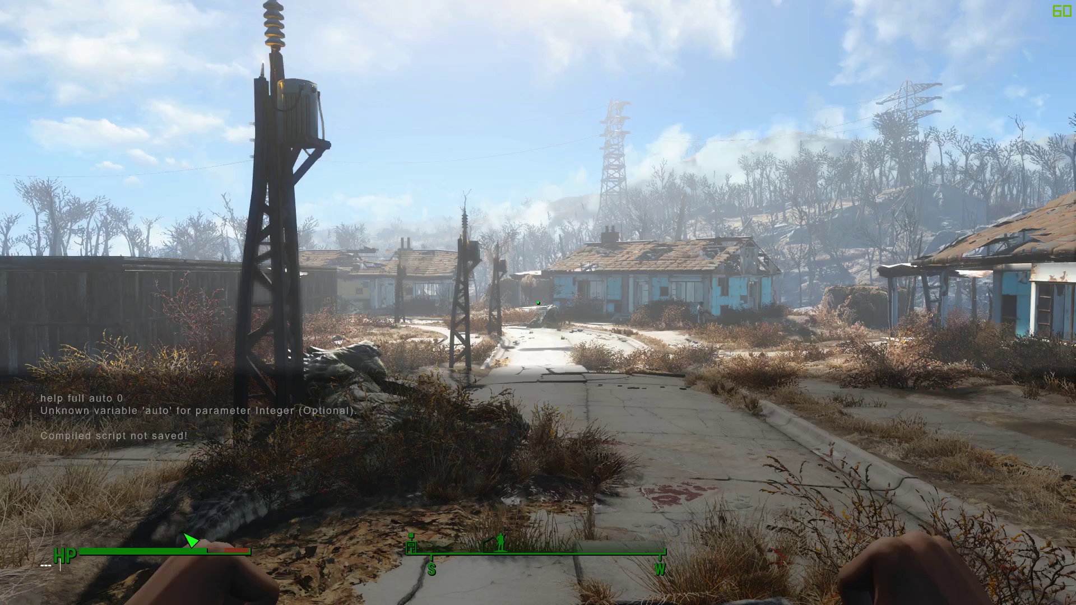
pyautogui.write('help full 0')
pyautogui.press('Return')
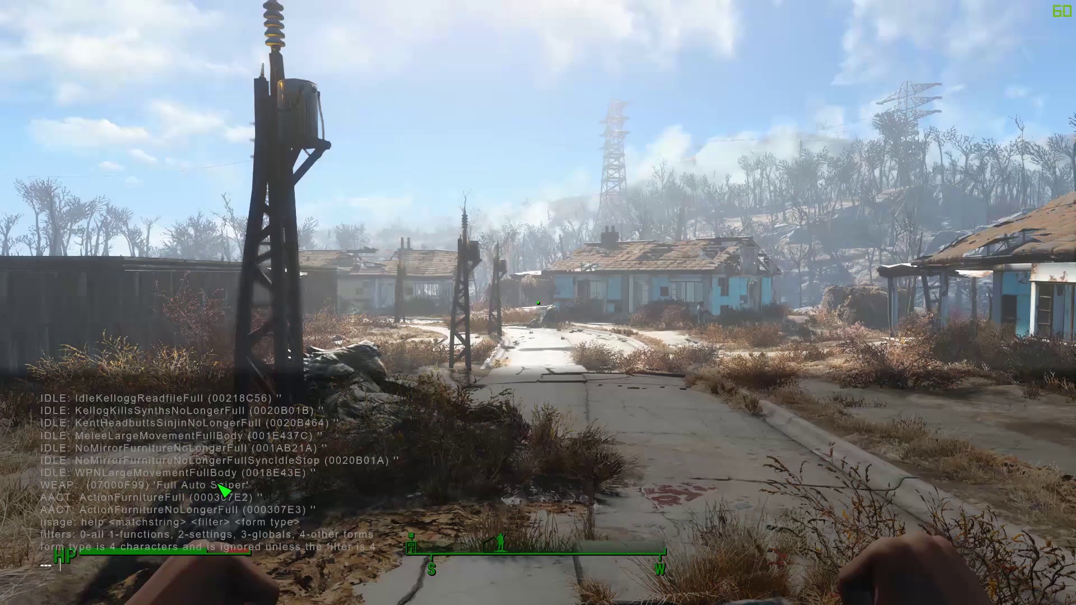
# Step: Run player.additem 07000f99 1, close the console and view the rifle in the Pip-Boy
pyautogui.write('player.additem 07000')
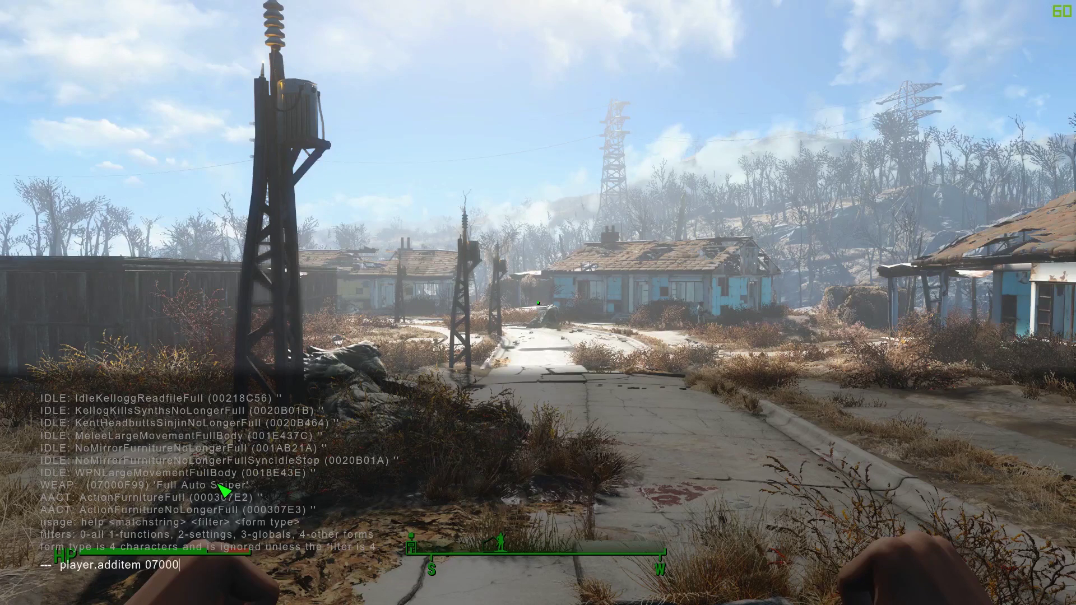
pyautogui.write('f99 1')
pyautogui.press('Return')
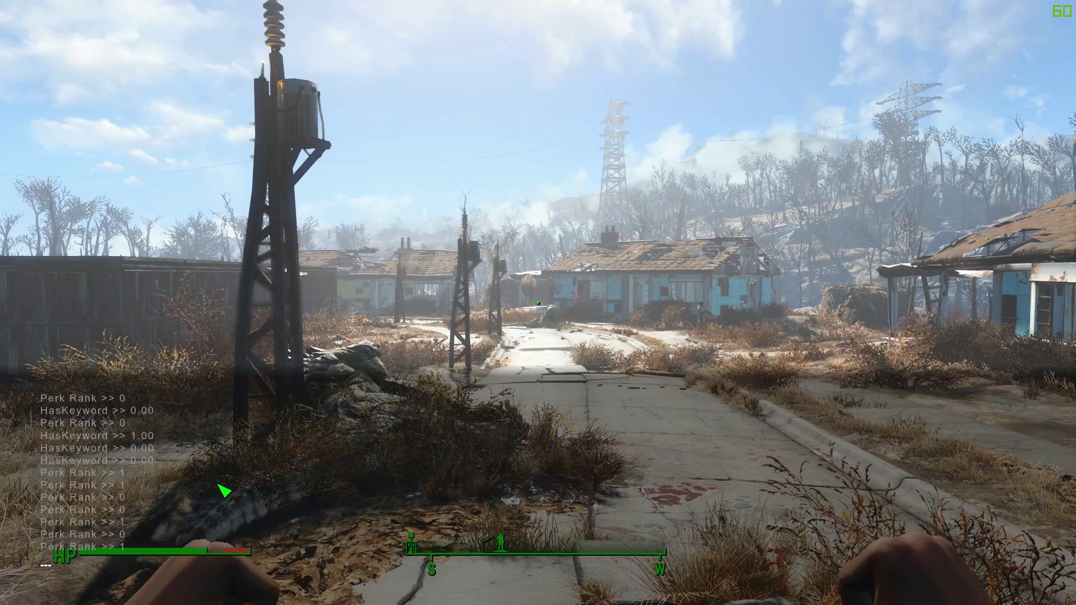
pyautogui.press('`')
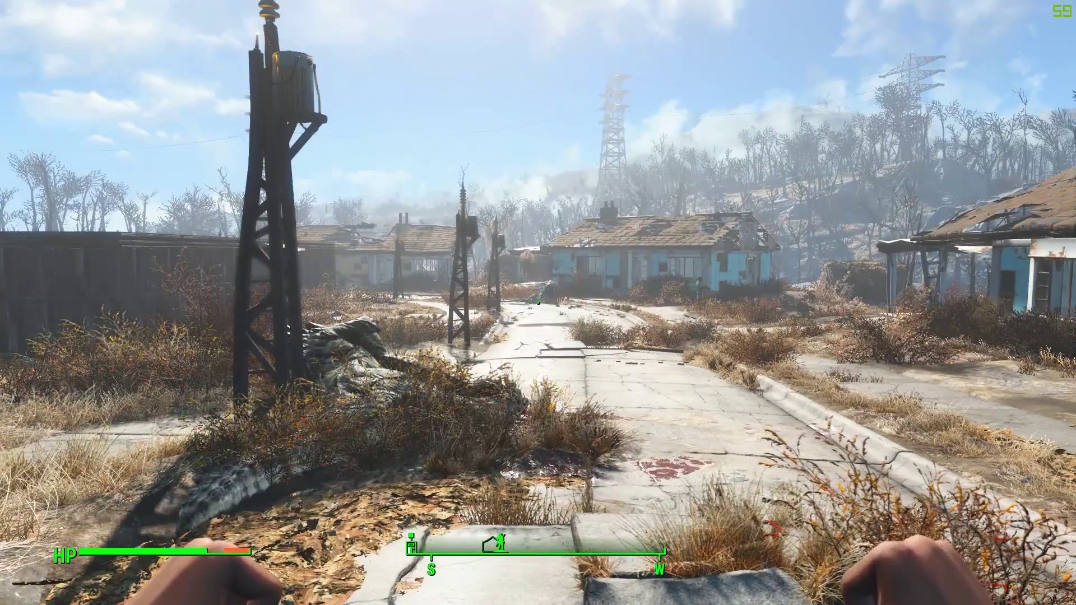
pyautogui.press('Tab')
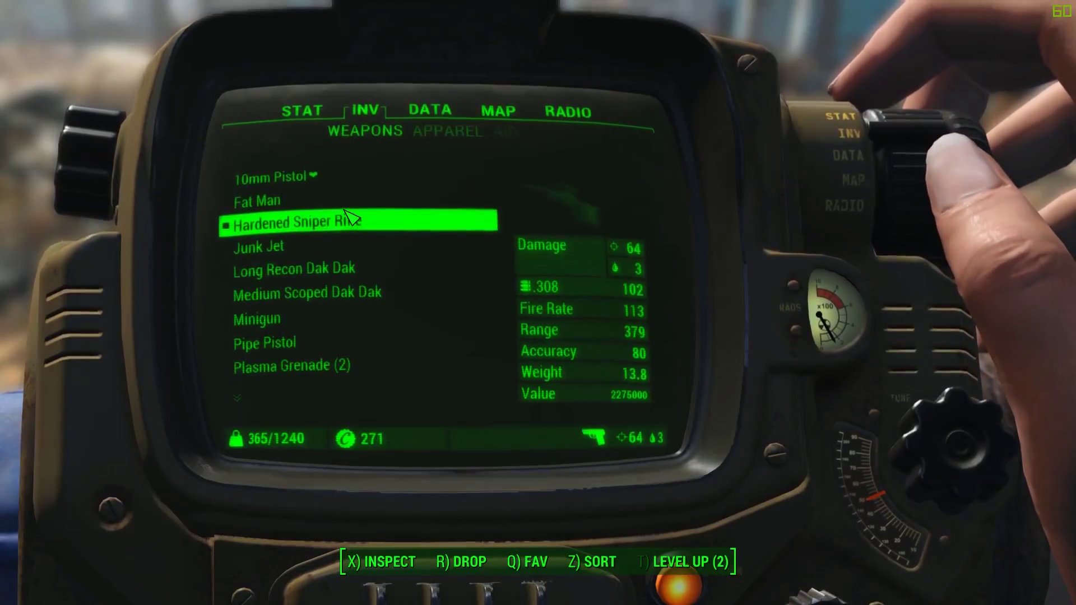
# Step: Close the Pip-Boy and run to the workbenches under the gas-station canopy
pyautogui.press('Escape')
pyautogui.press('Escape')
pyautogui.press('Tab')
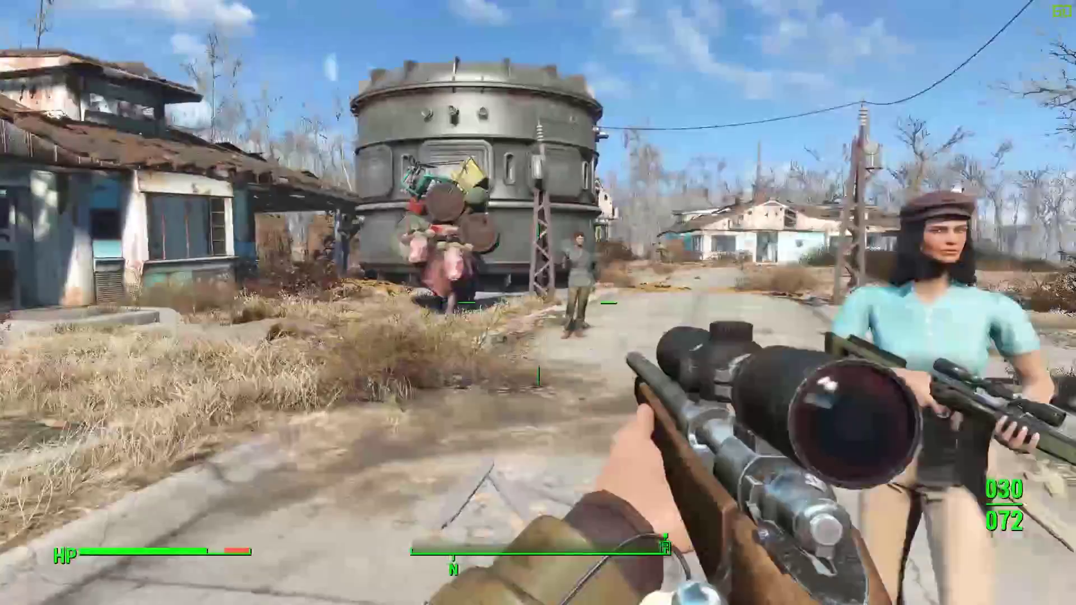
pyautogui.press('w')
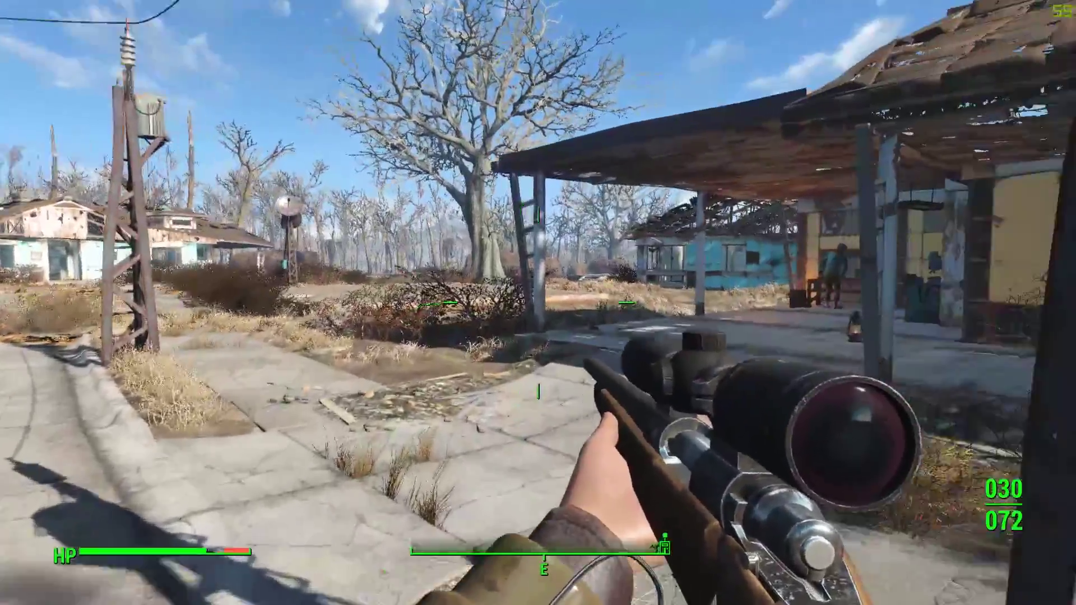
pyautogui.press('shift')
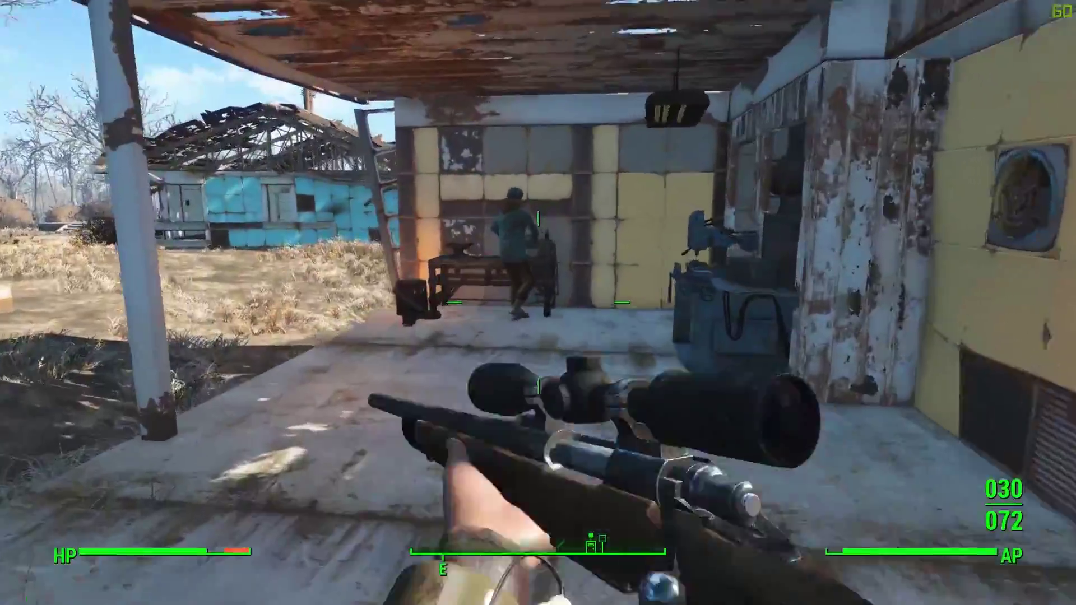
pyautogui.press('w')
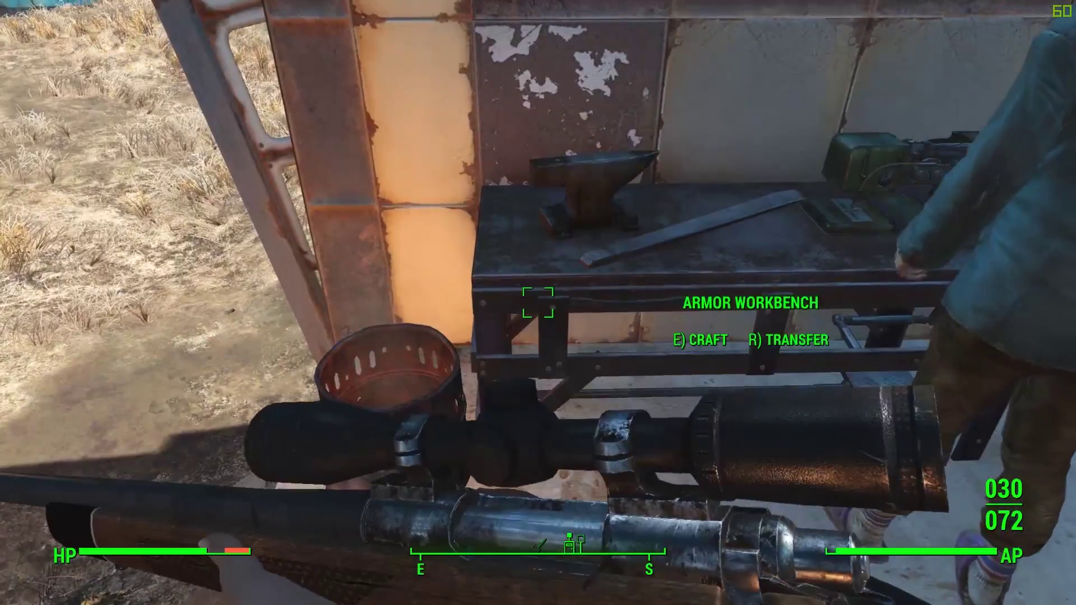
# Step: At the weapons workbench, build a Compensator muzzle for the Hardened Sniper Rifle
pyautogui.press('e')
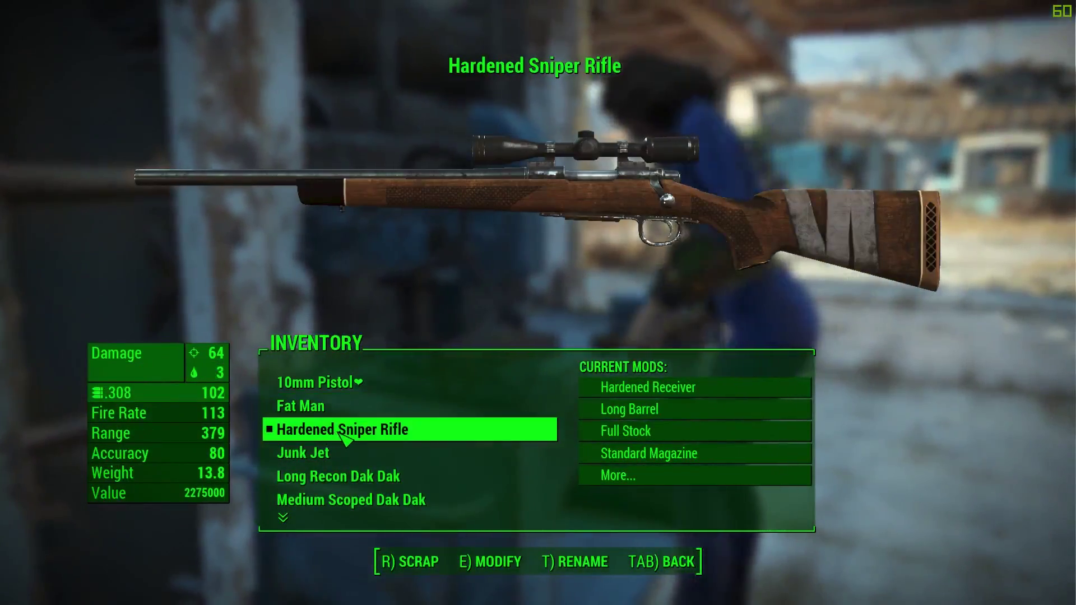
pyautogui.click(327, 435)
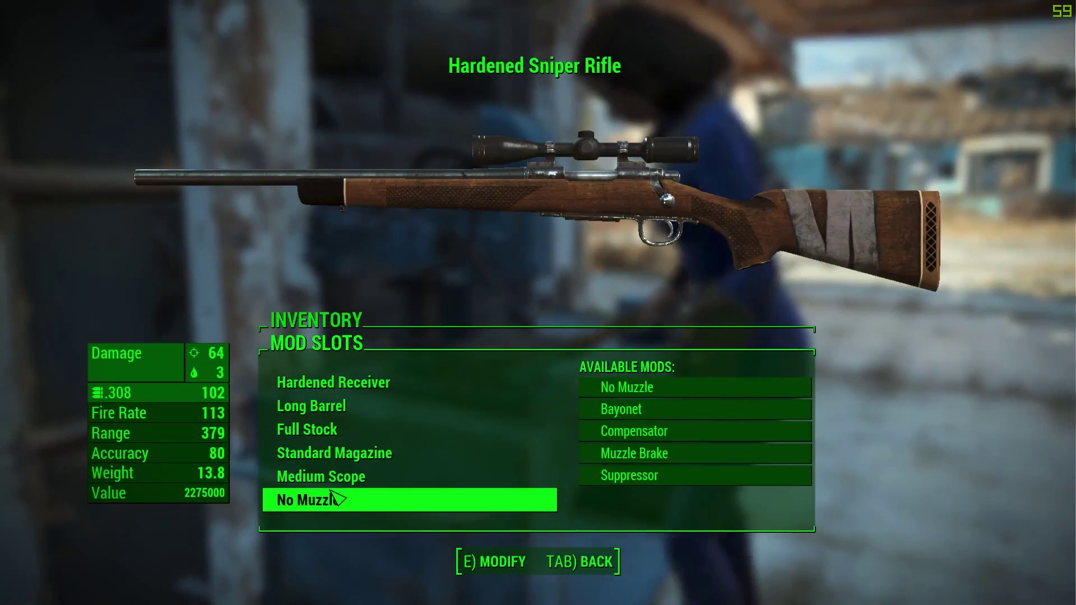
pyautogui.click(343, 505)
pyautogui.click(359, 429)
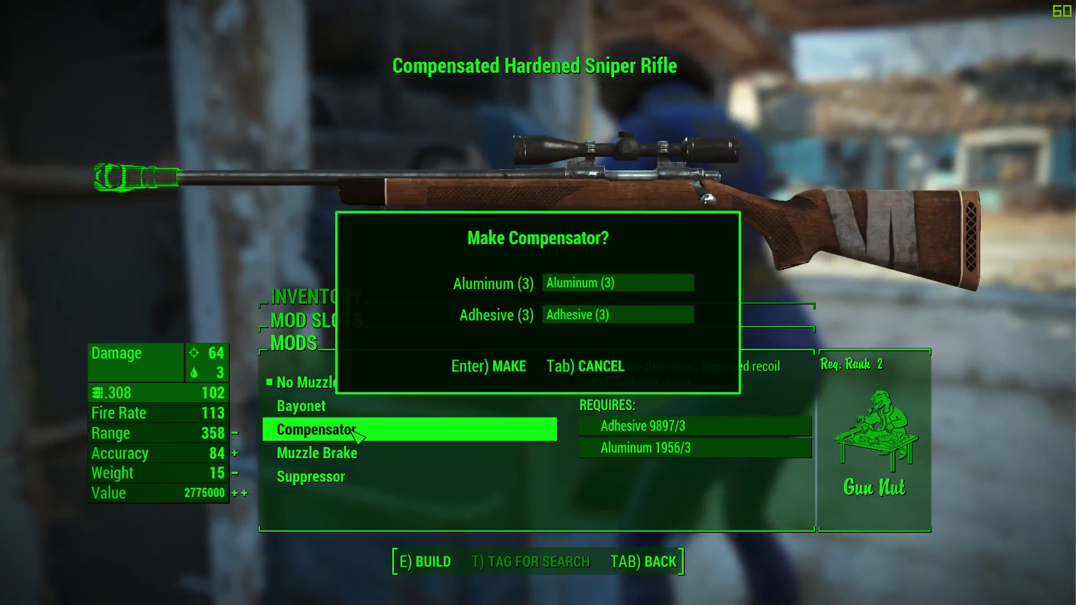
pyautogui.click(530, 366)
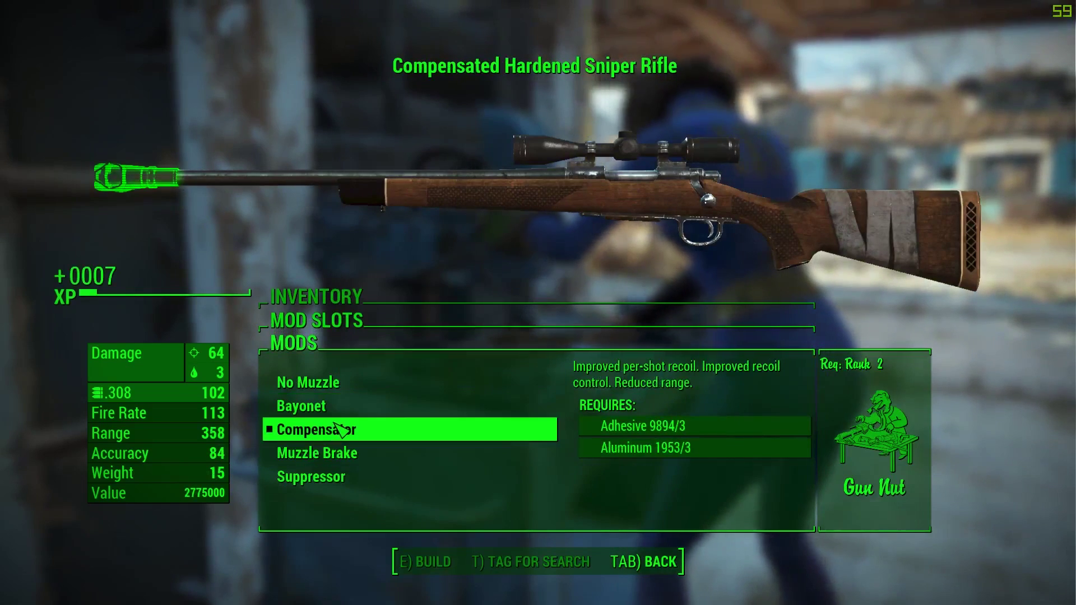
pyautogui.press('Tab')
# Step: Build the Short Recon Scope and the Large Quick Eject Mag for the rifle
pyautogui.click(337, 473)
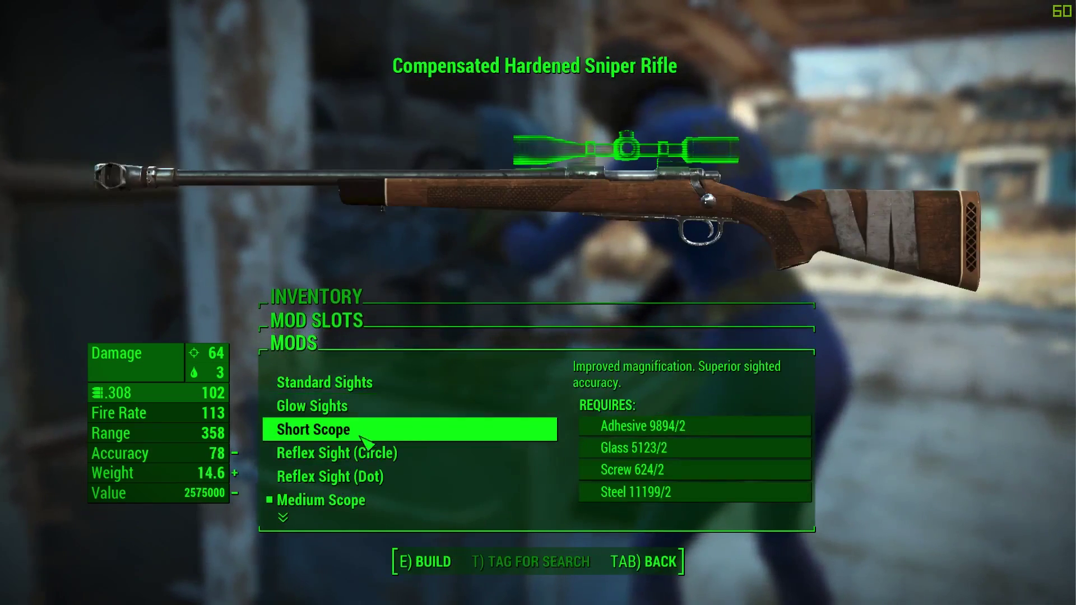
pyautogui.scroll(-6, 353, 487)
pyautogui.click(354, 485)
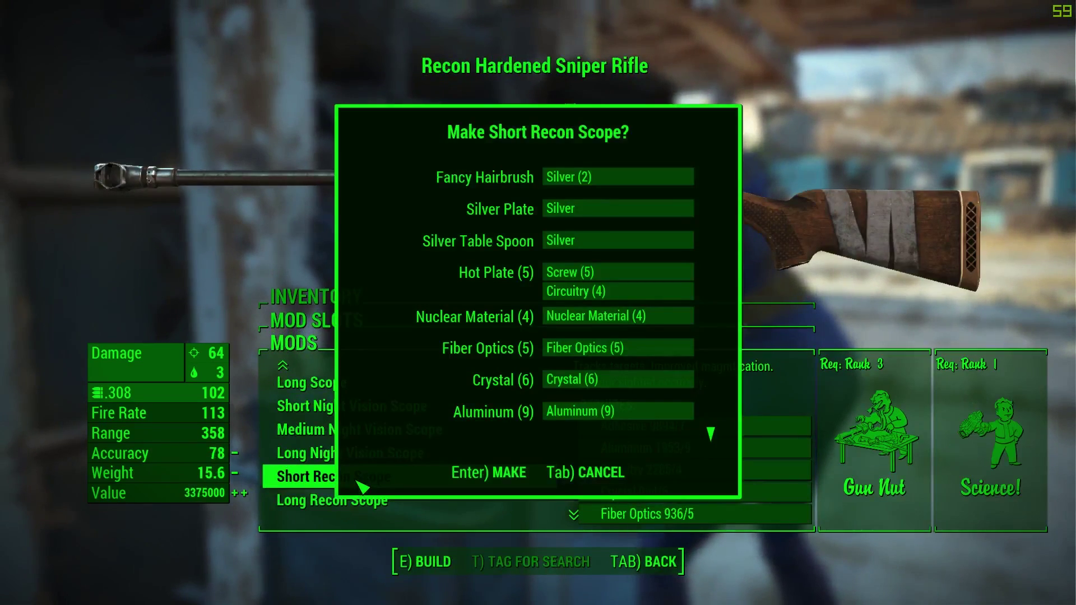
pyautogui.press('Return')
pyautogui.press('Tab')
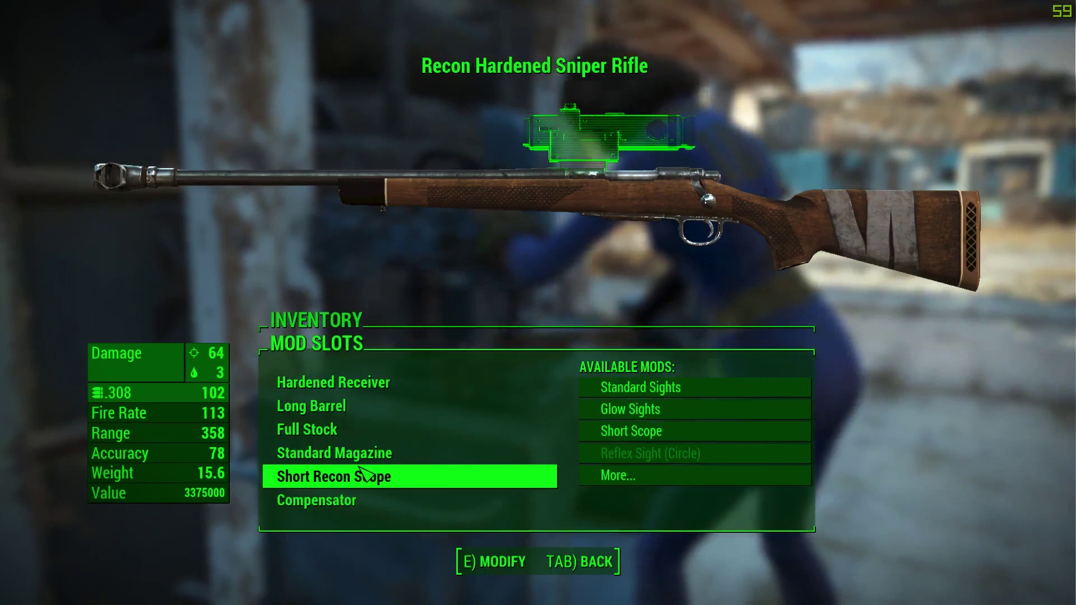
pyautogui.click(366, 454)
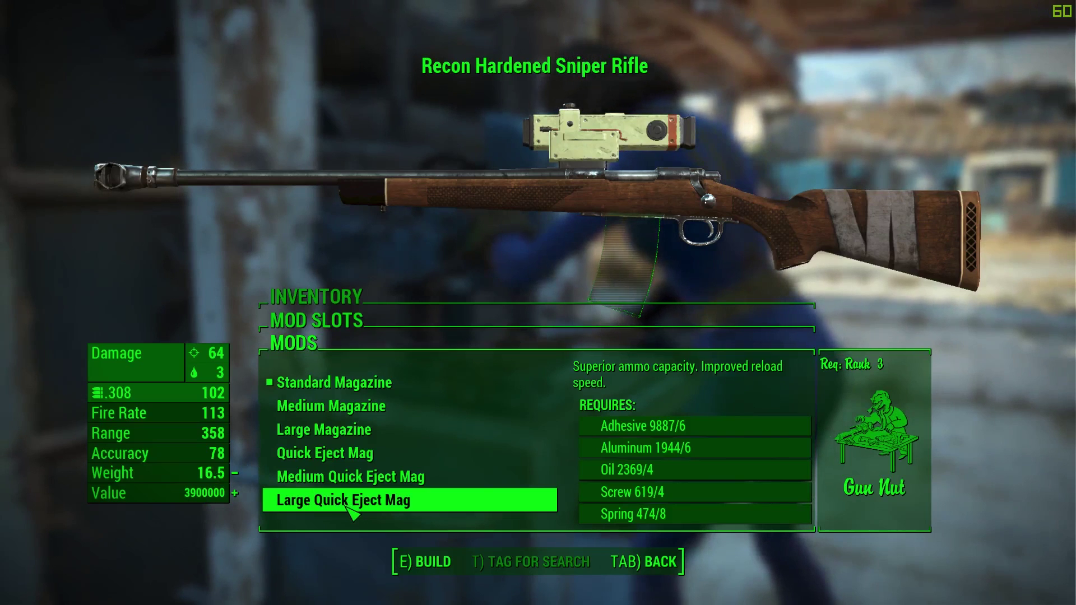
pyautogui.click(349, 502)
pyautogui.press('Return')
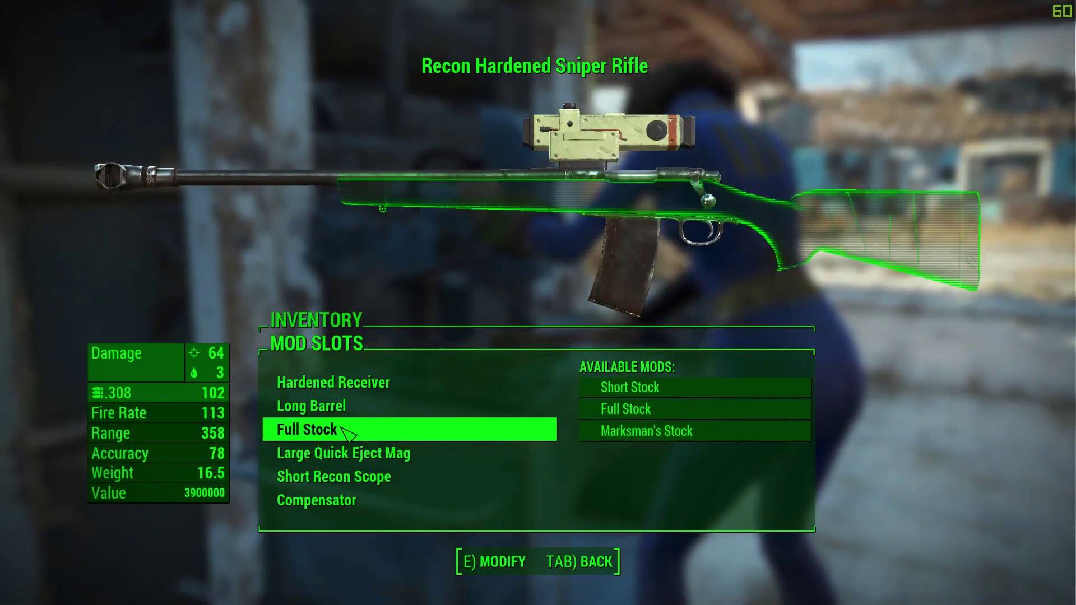
# Step: Fit the Marksman's Stock and the Long Ported Barrel
pyautogui.click(339, 431)
pyautogui.click(351, 439)
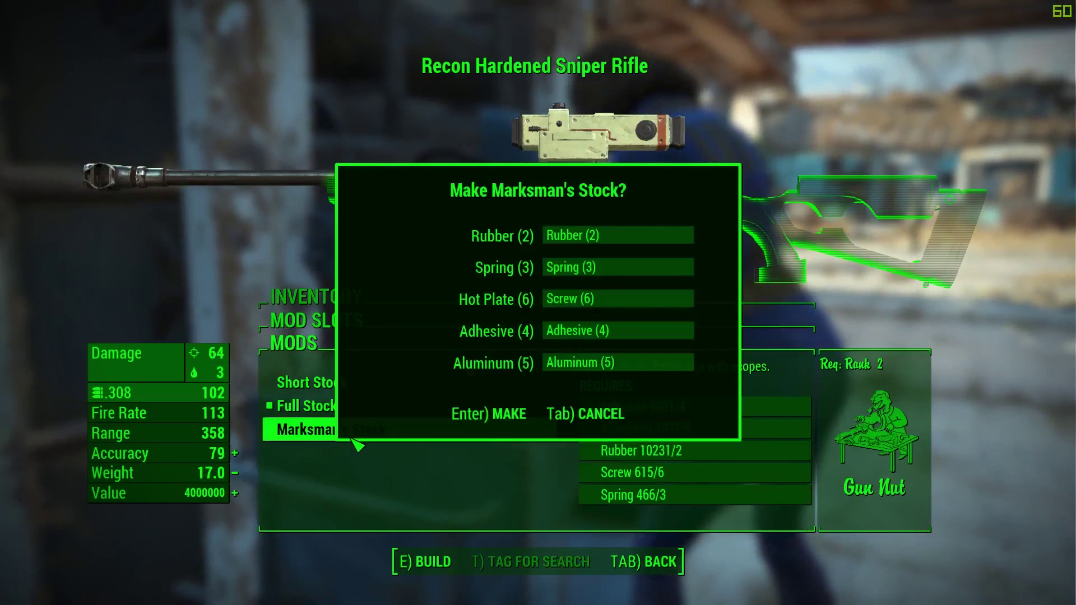
pyautogui.press('Return')
pyautogui.press('Tab')
pyautogui.click(314, 409)
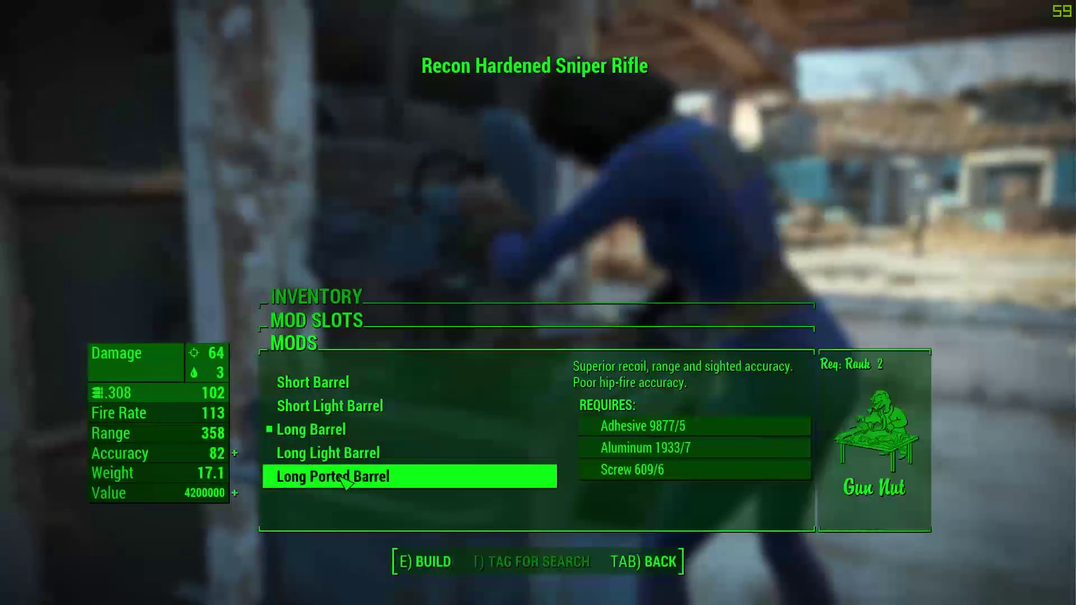
pyautogui.click(342, 478)
pyautogui.press('Return')
pyautogui.press('Tab')
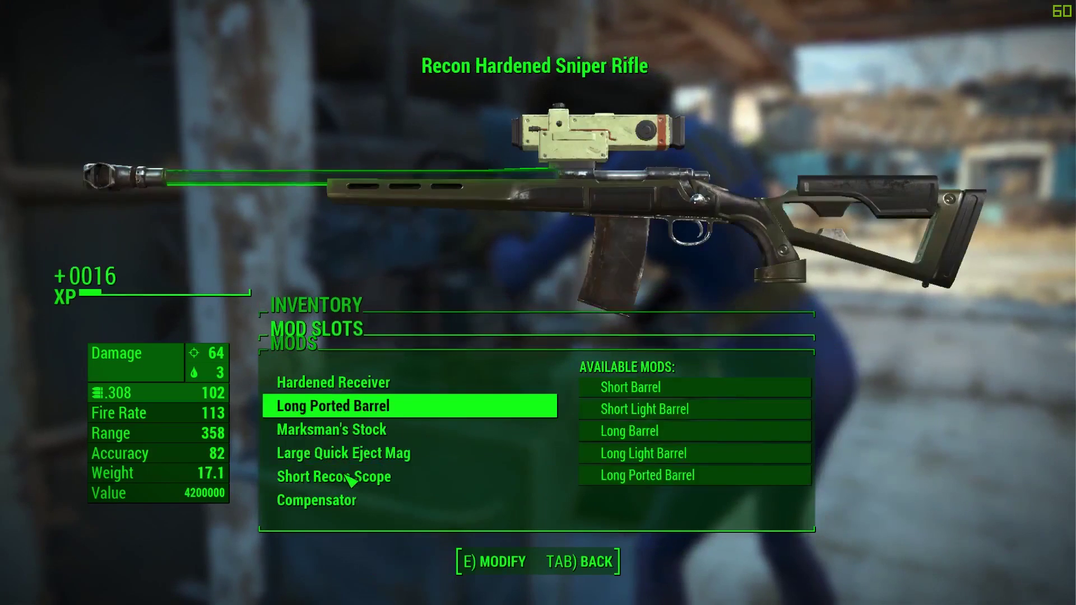
# Step: Build the .50 Receiver and exit the workbench
pyautogui.click(352, 385)
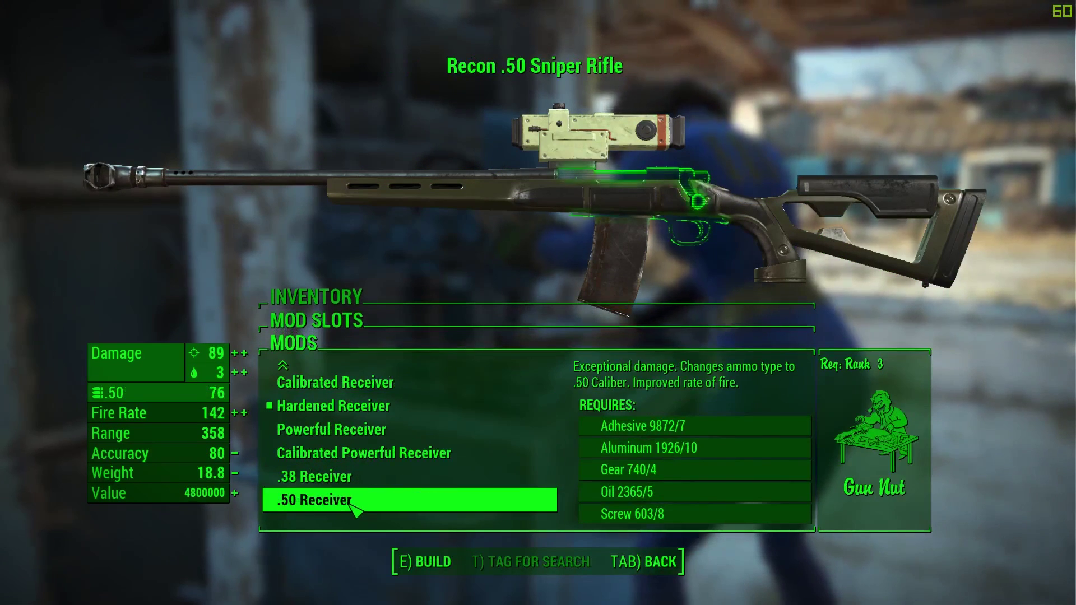
pyautogui.click(351, 501)
pyautogui.press('Return')
pyautogui.press('Tab')
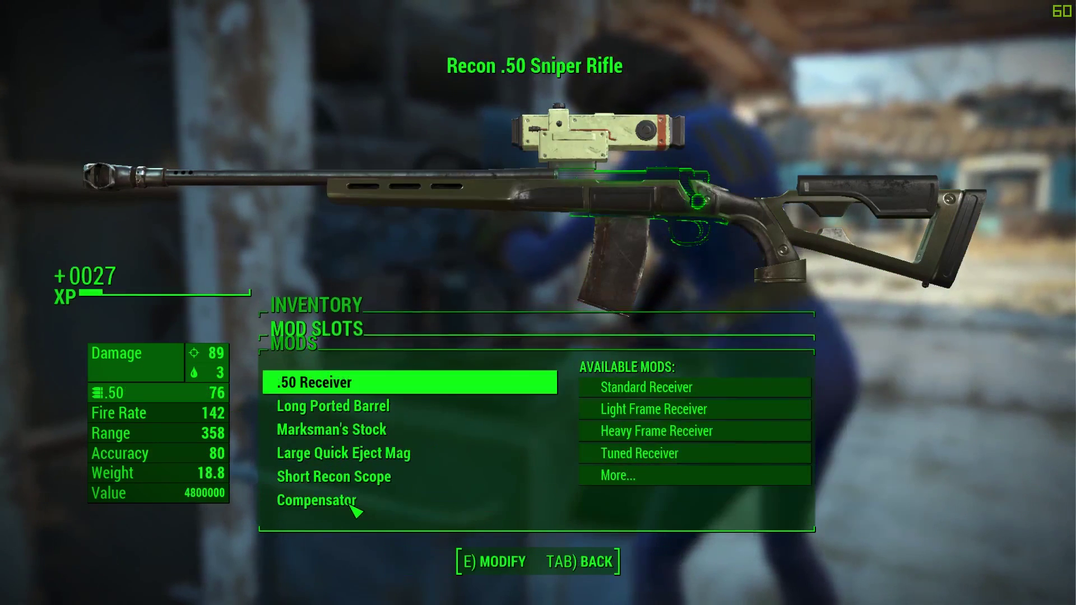
pyautogui.press('Tab')
pyautogui.press('Tab')
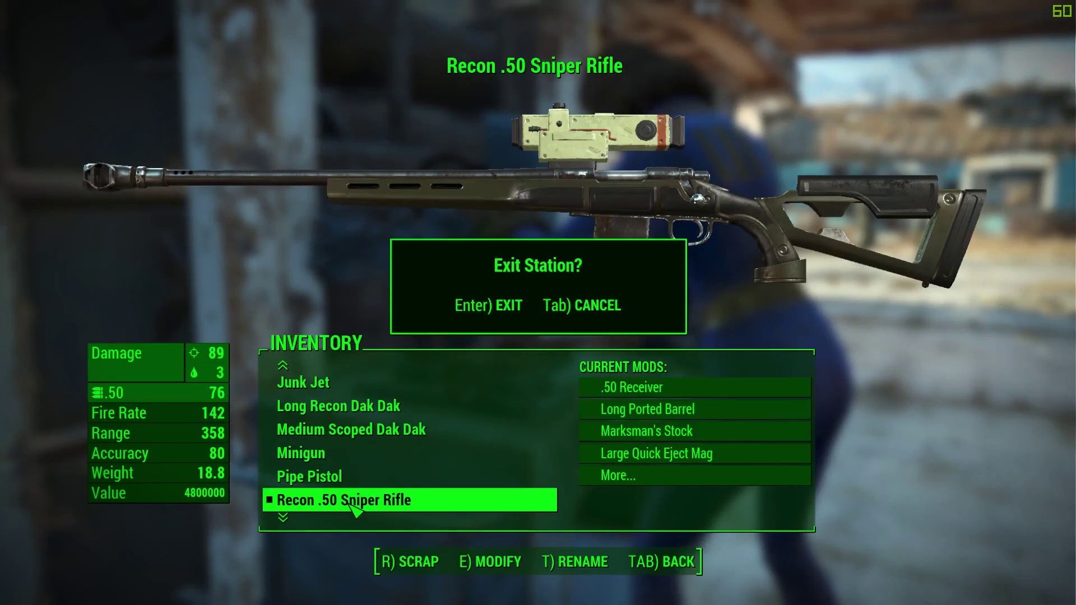
pyautogui.press('Return')
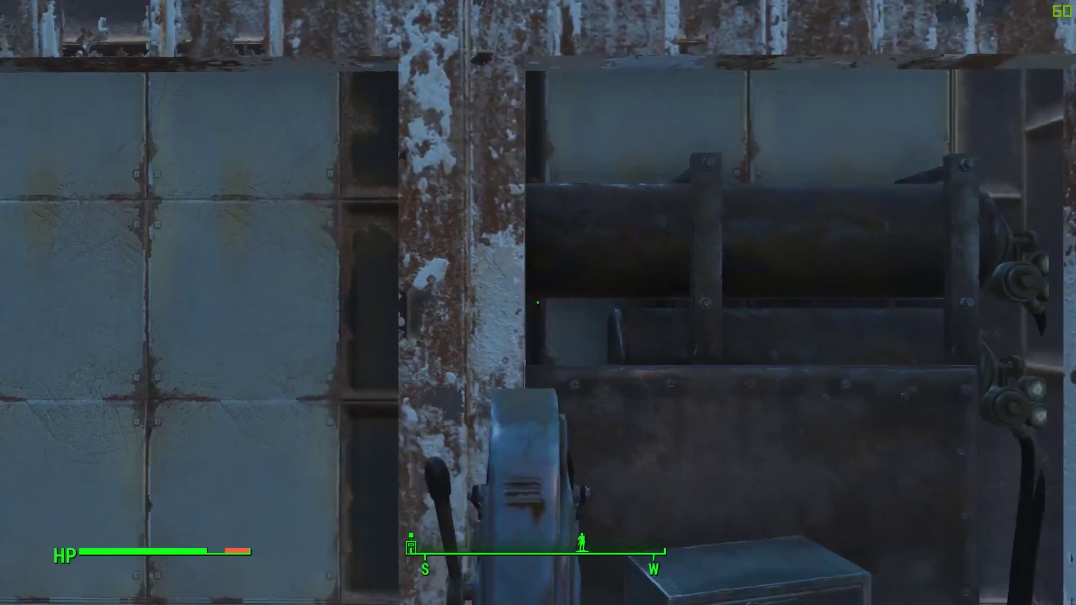
# Step: Walk toward the houses and spawn a deathclaw with placeAtMe from the console
pyautogui.press('w')
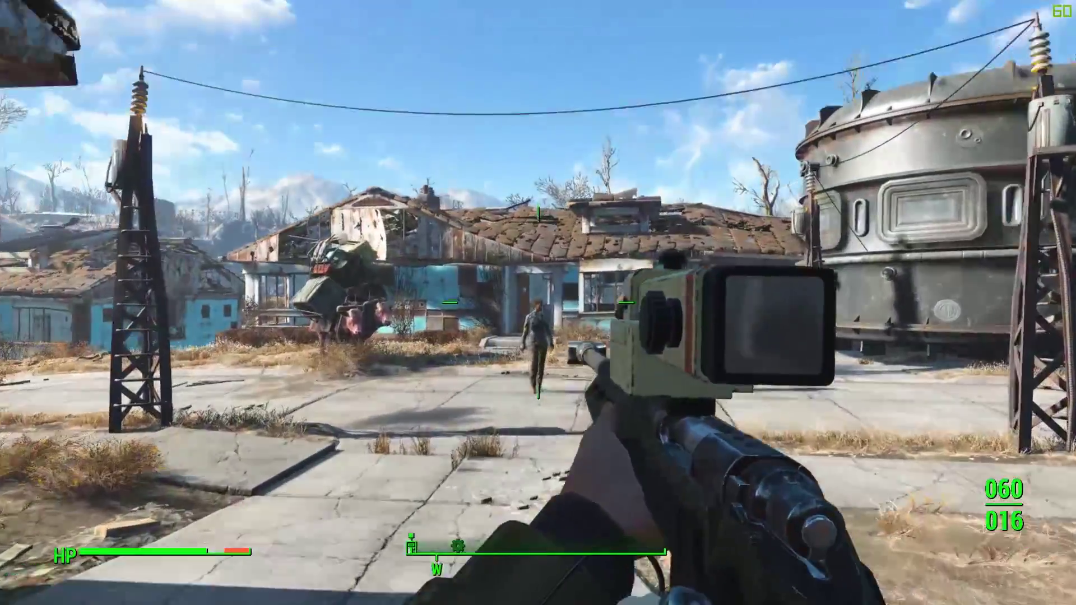
pyautogui.press('w')
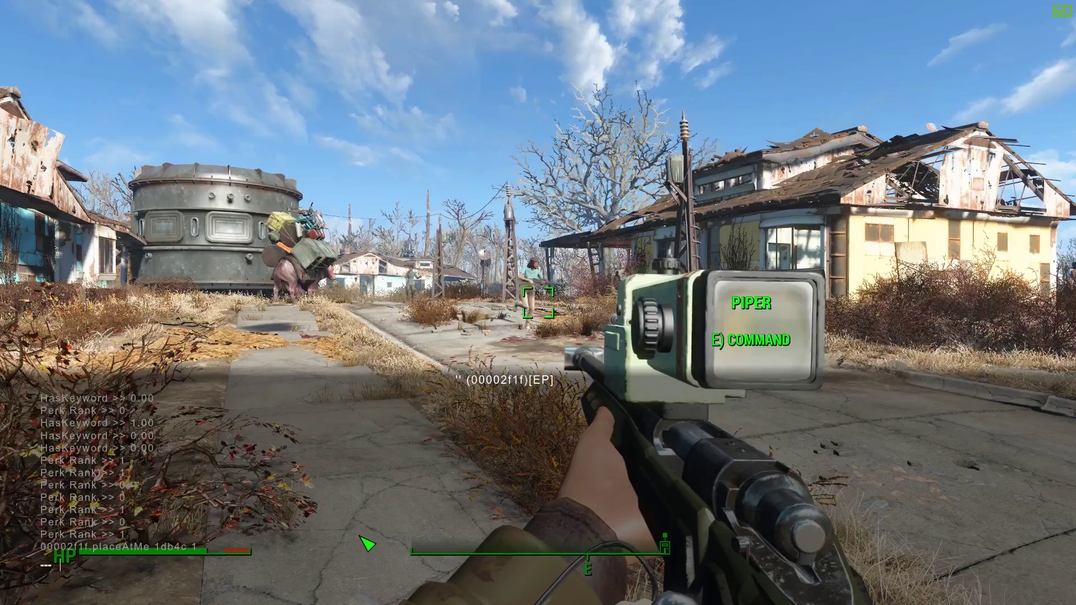
pyautogui.press('`')
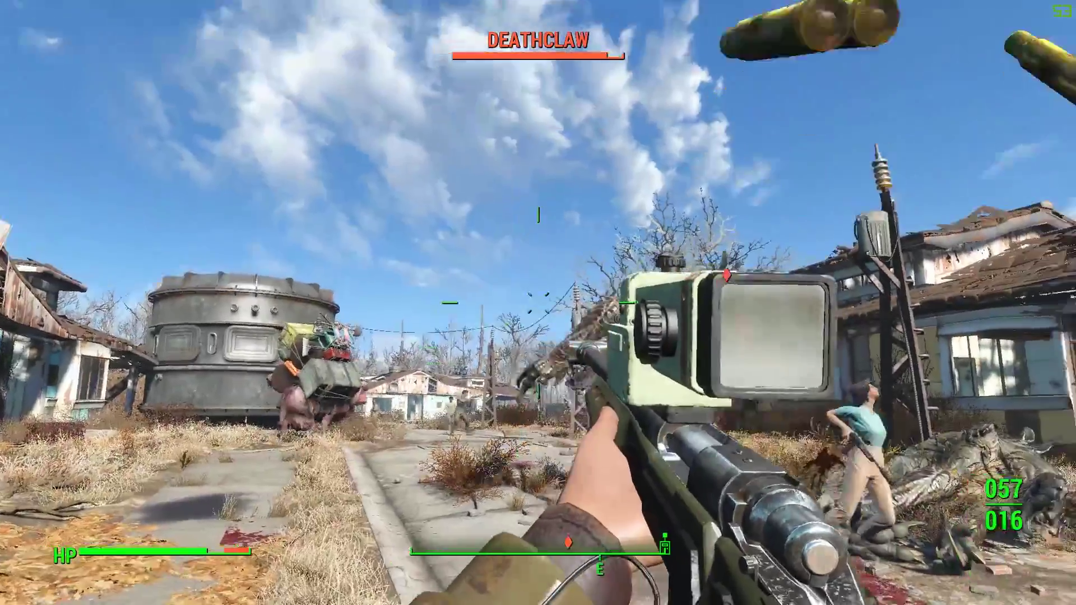
# Step: Shoot the charging deathclaw repeatedly with the modded .50 sniper rifle
pyautogui.click(538, 303)
pyautogui.click(538, 302)
pyautogui.click(538, 302)
pyautogui.click(538, 302)
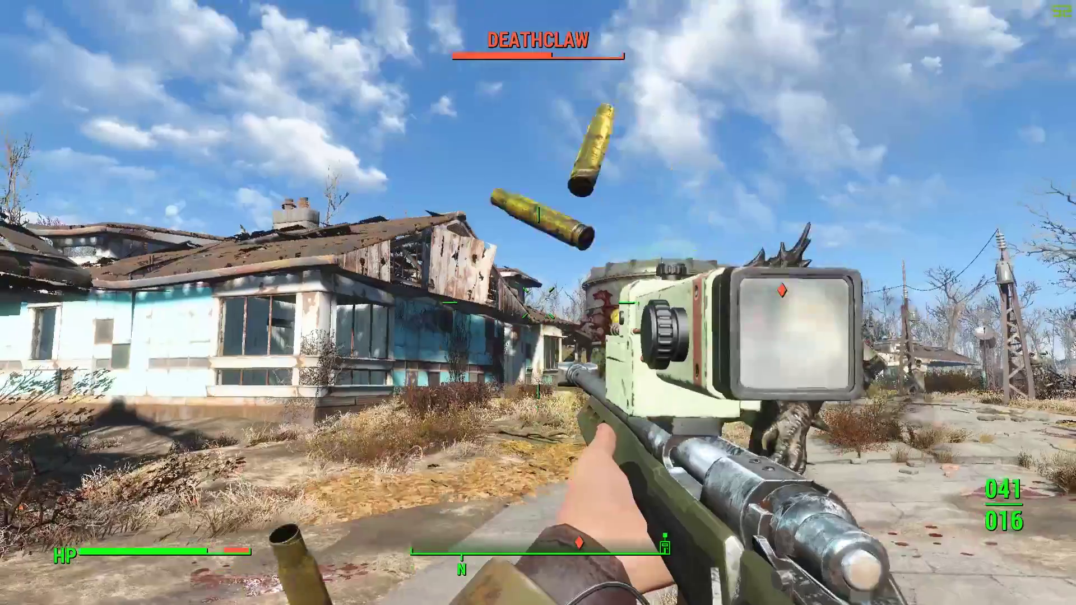
pyautogui.click(538, 303)
pyautogui.click(538, 303)
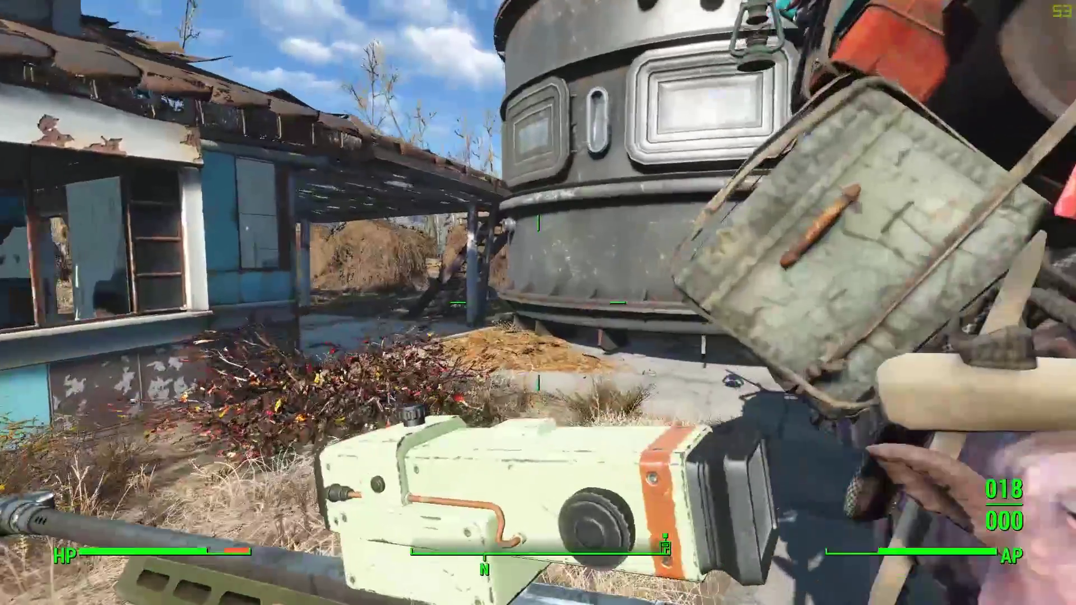
# Step: Walk under the platform into the round chamber to the fusion generator and enter Workshop mode
pyautogui.press('w')
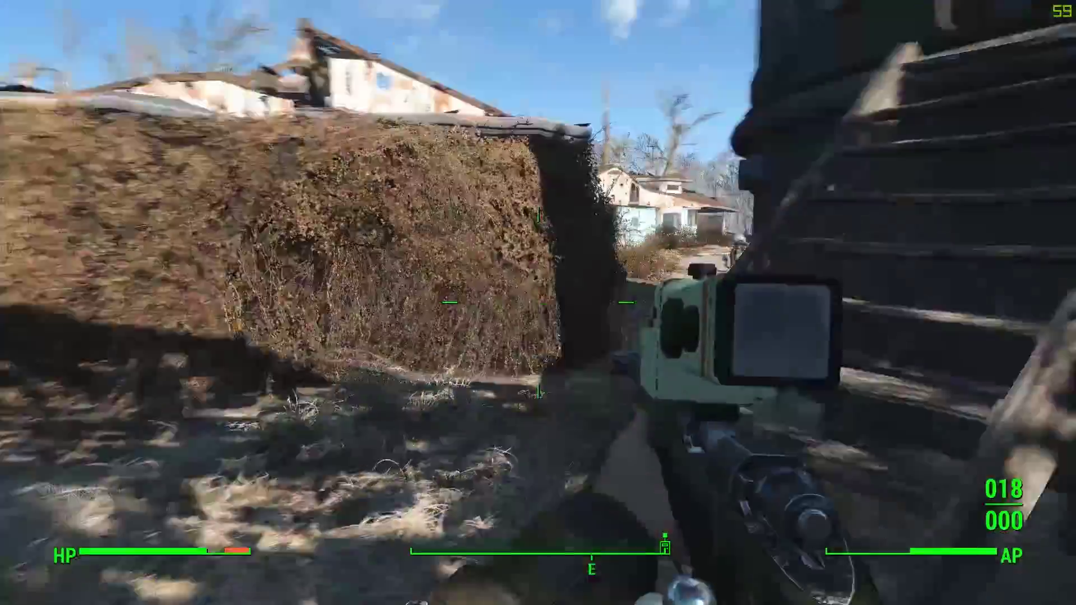
pyautogui.press('w')
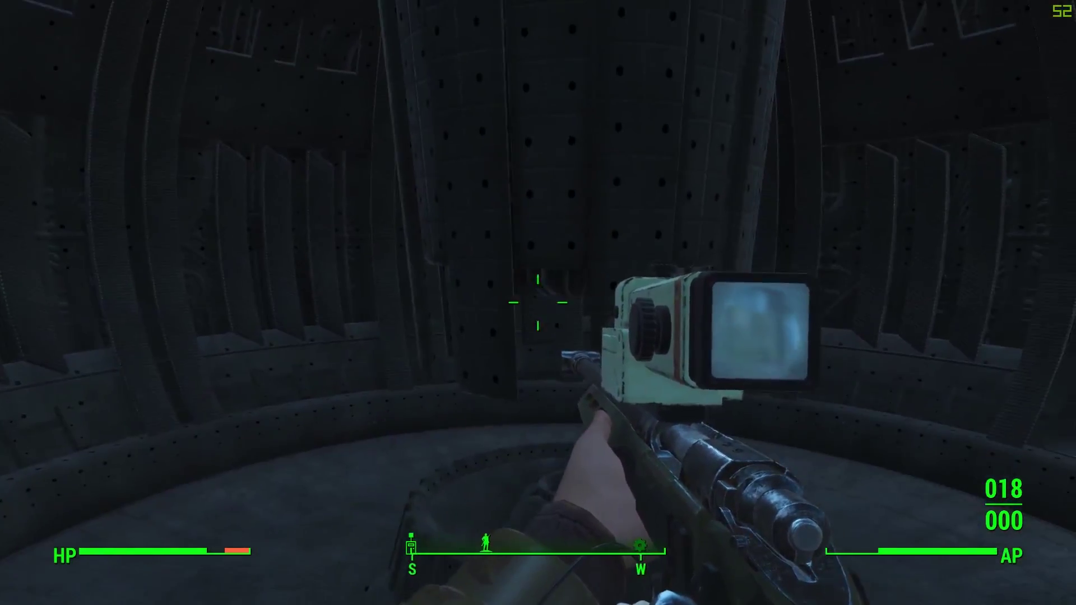
pyautogui.press('w')
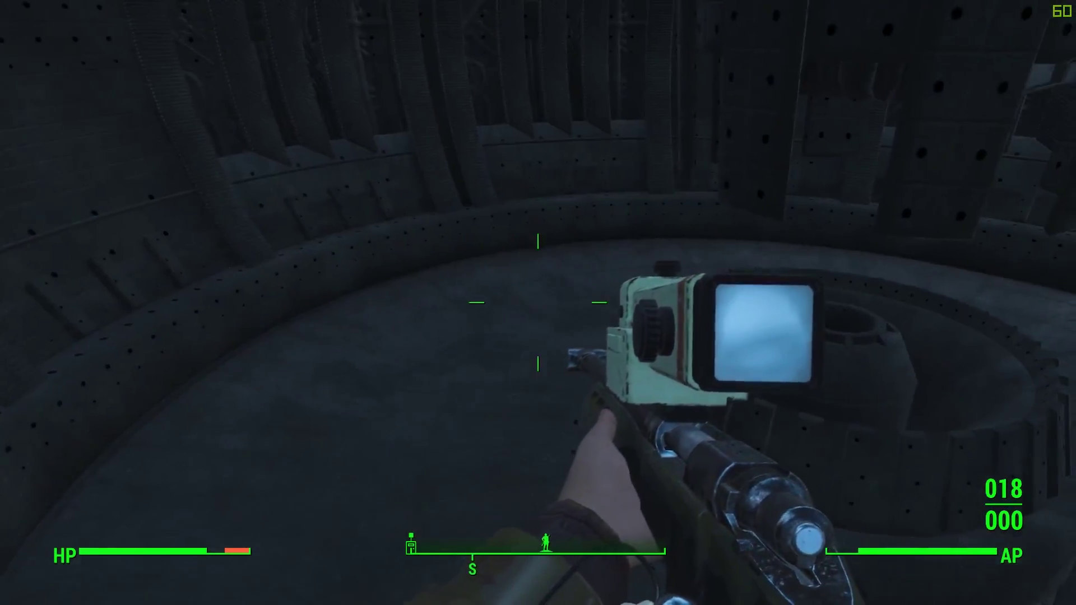
pyautogui.press('w')
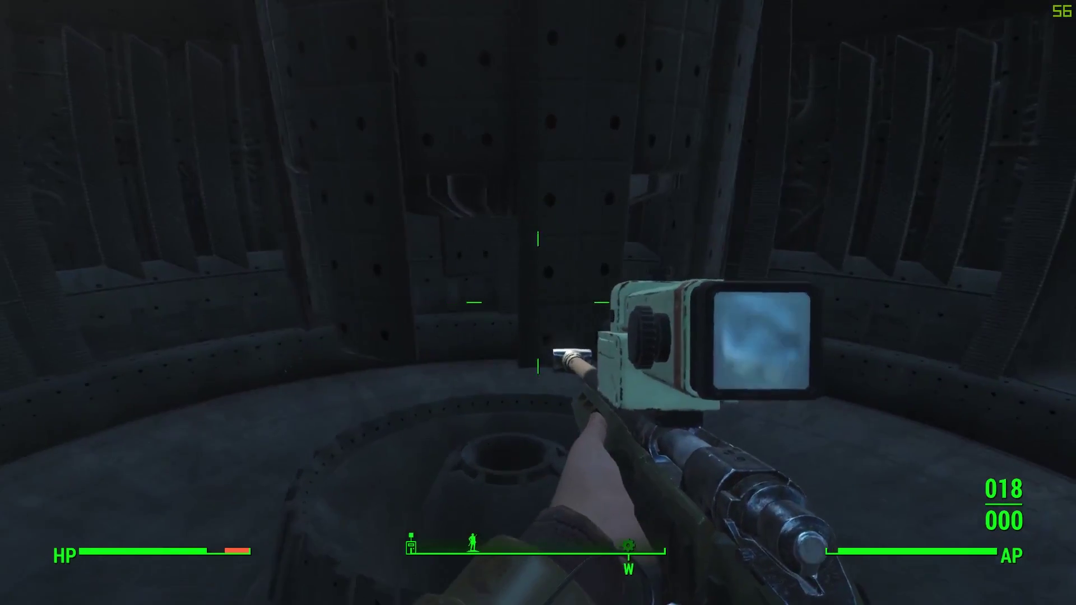
pyautogui.press('w')
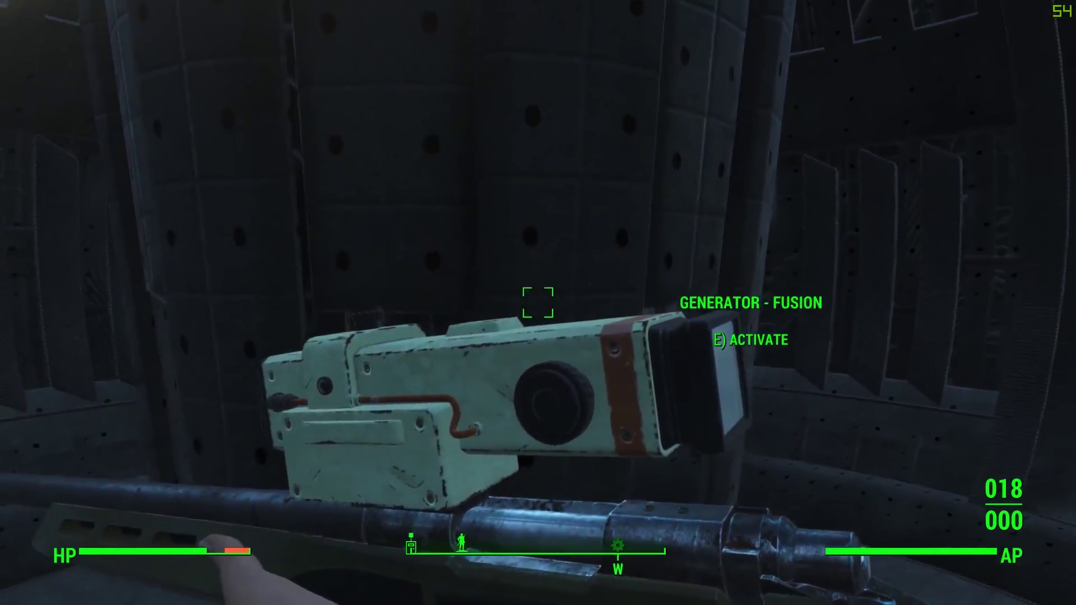
pyautogui.press('w')
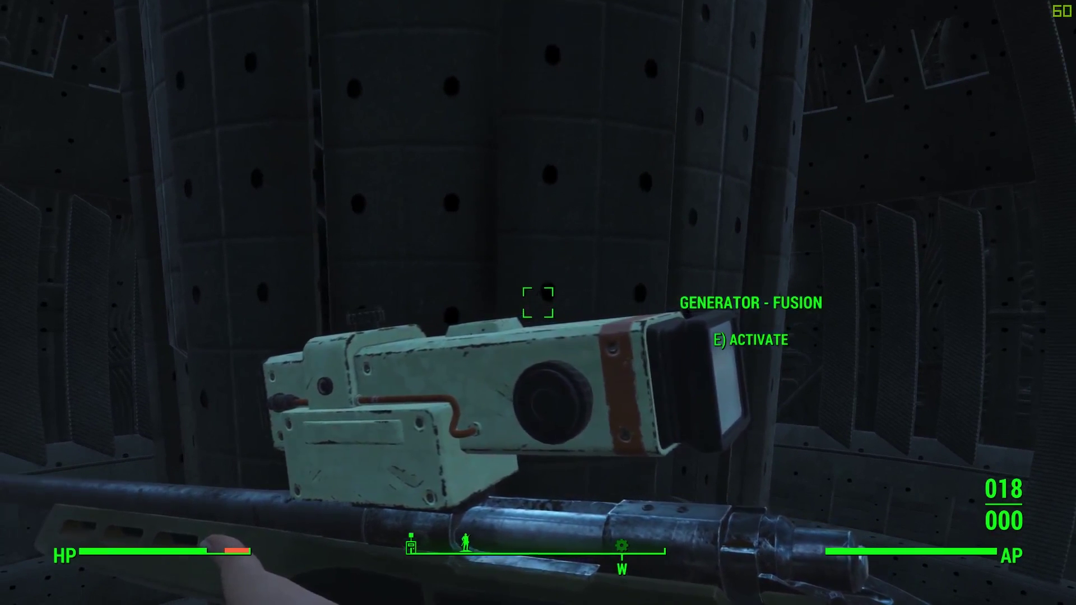
pyautogui.press('v')
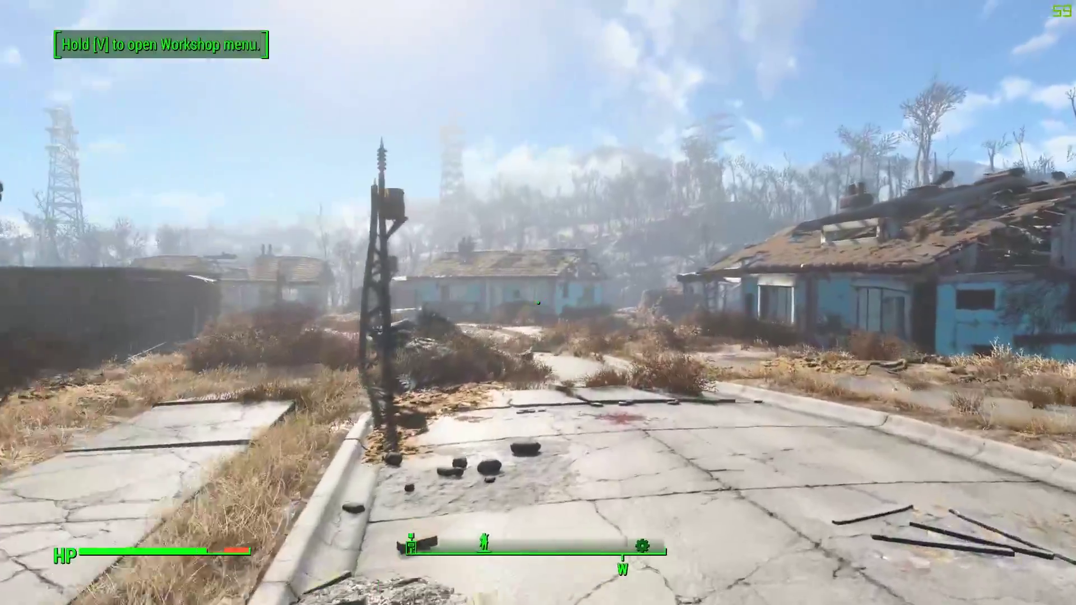
# Step: Walk back down the street past the two dead deathclaws toward the metal tank
pyautogui.press('w')
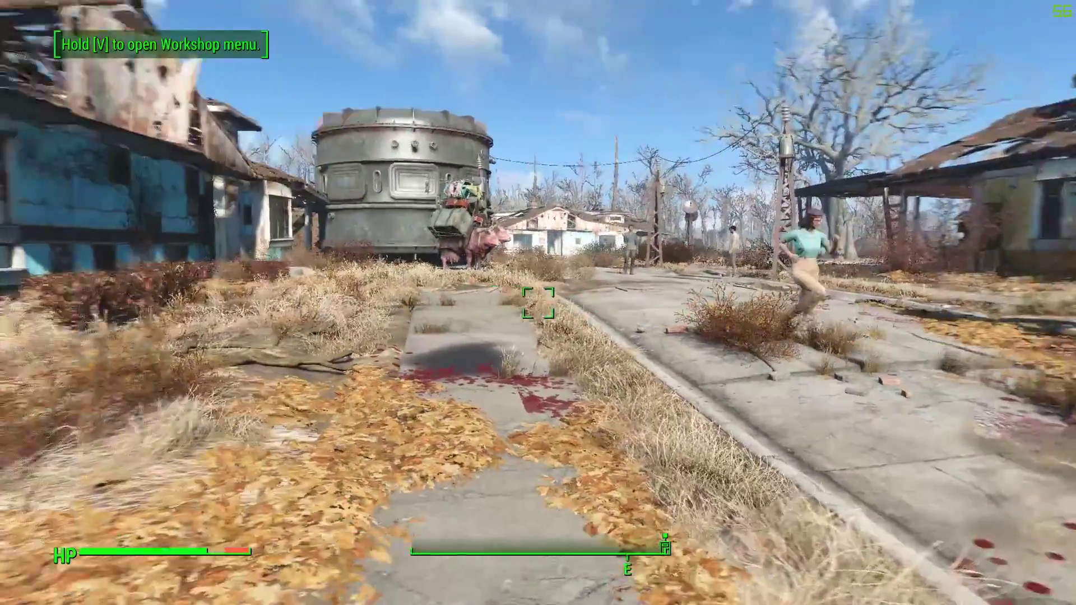
pyautogui.press('w')
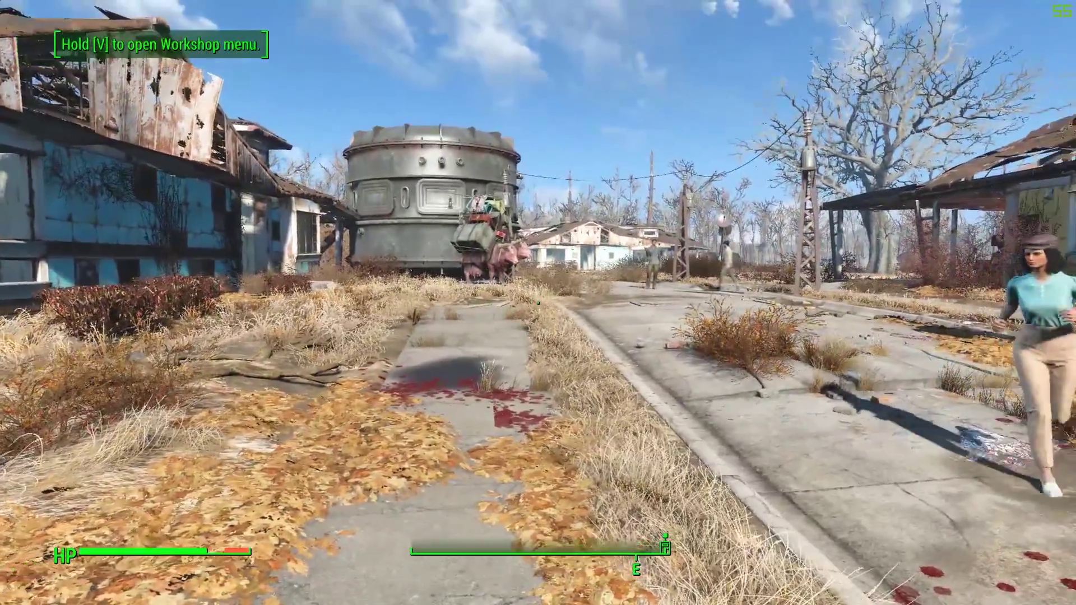